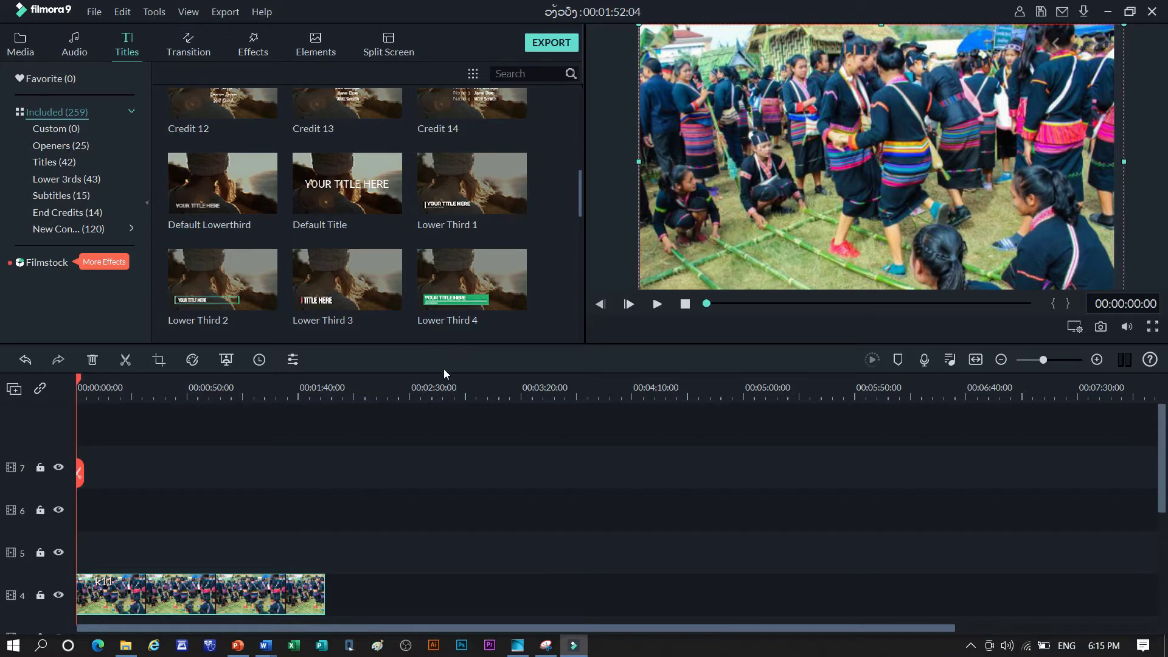
# Switch to the blank Word document Document1 and set the text font to Kmhmu MX
pyautogui.moveTo(264, 649)
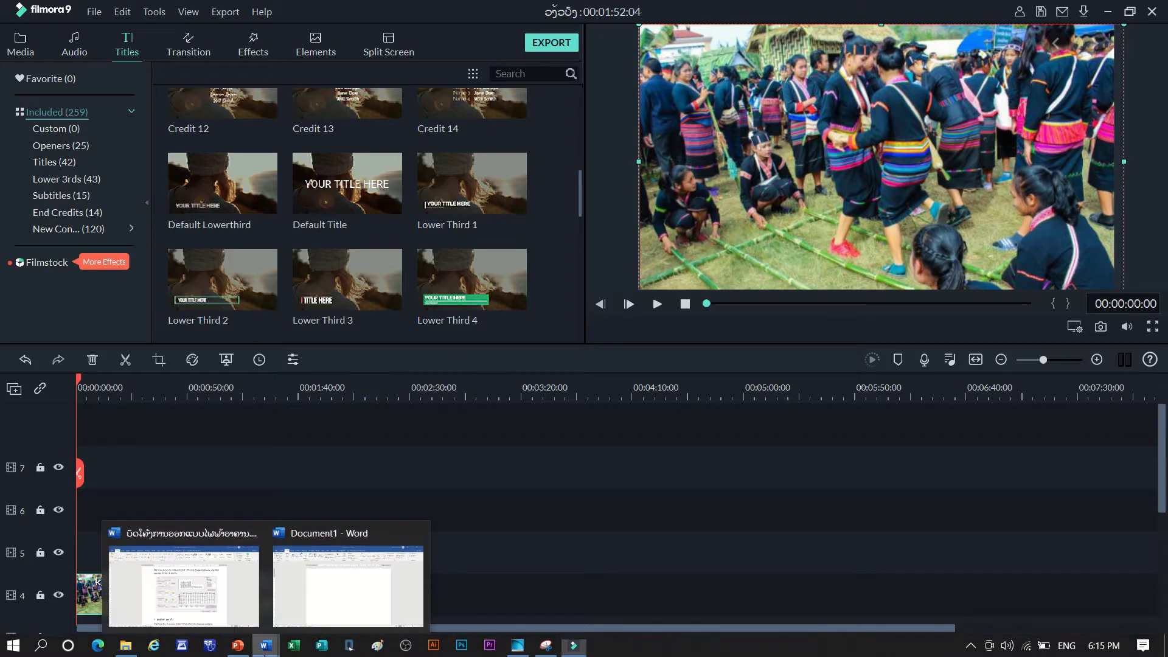
pyautogui.click(306, 615)
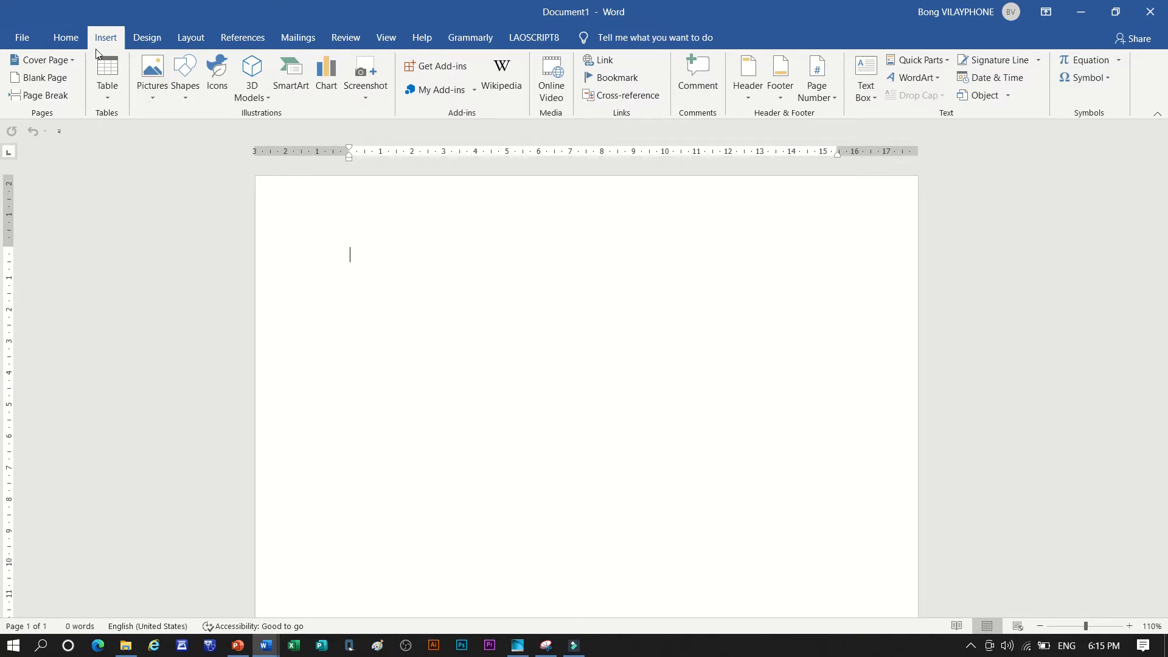
pyautogui.click(66, 38)
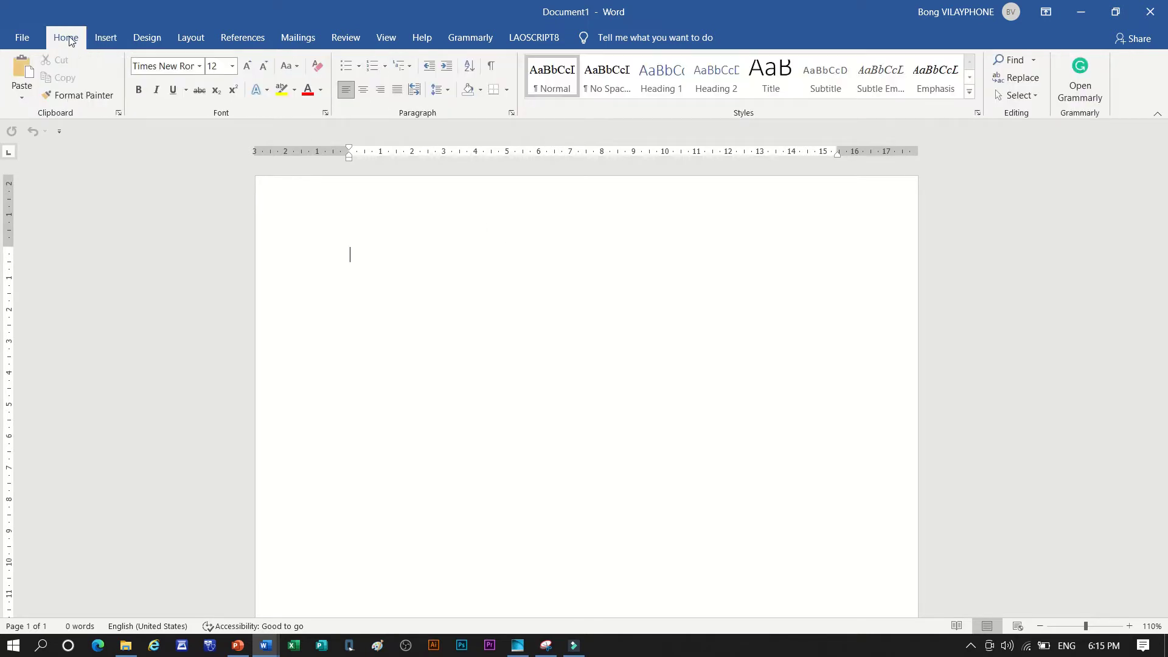
pyautogui.click(107, 38)
pyautogui.click(78, 39)
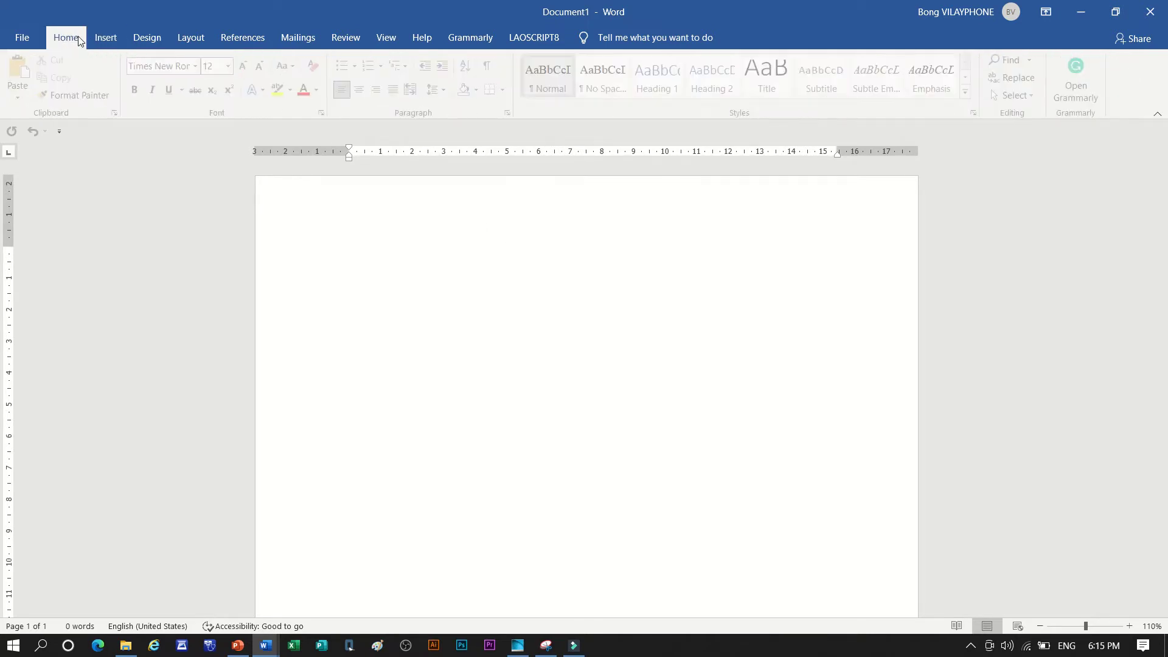
pyautogui.click(106, 38)
pyautogui.click(66, 37)
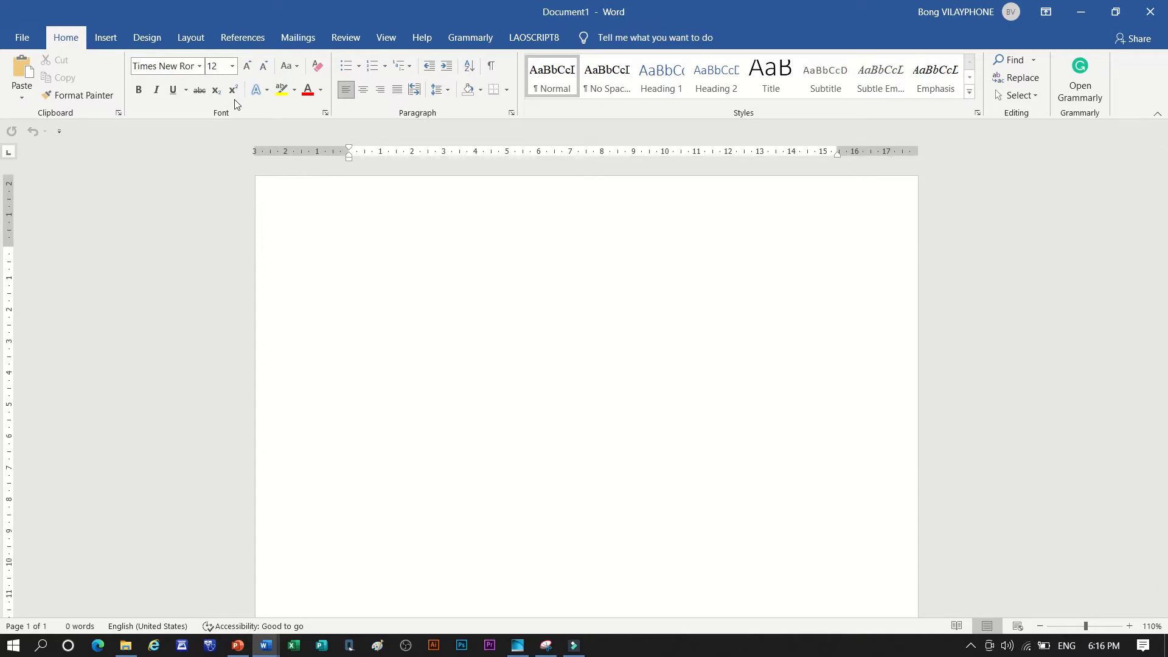
pyautogui.click(202, 67)
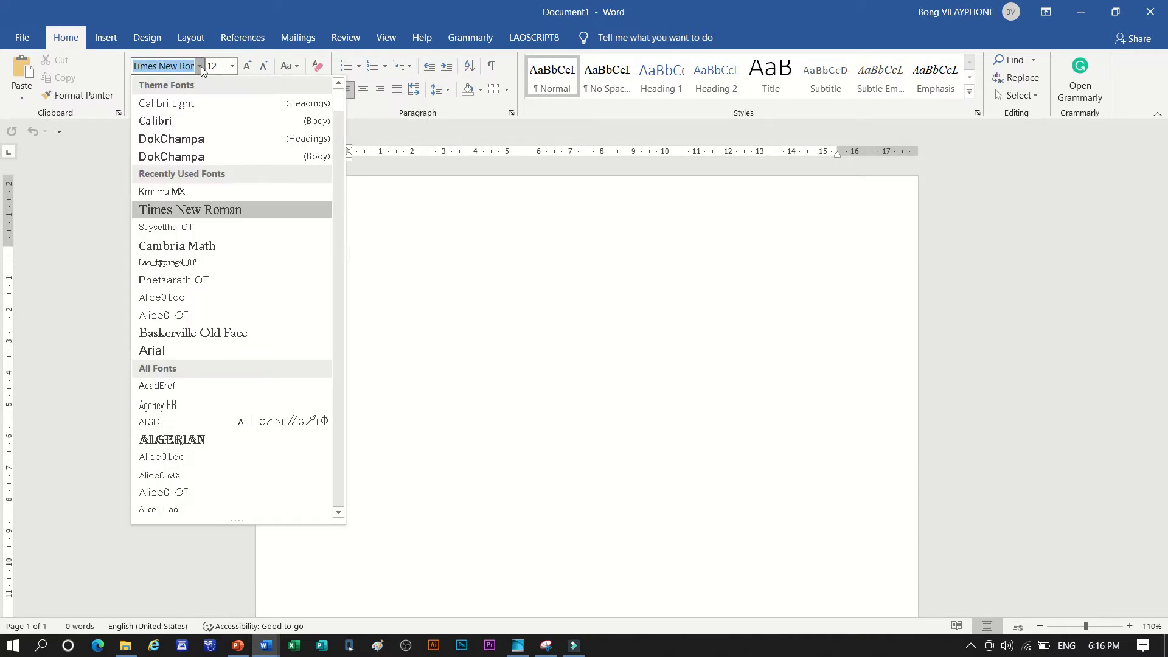
pyautogui.click(192, 194)
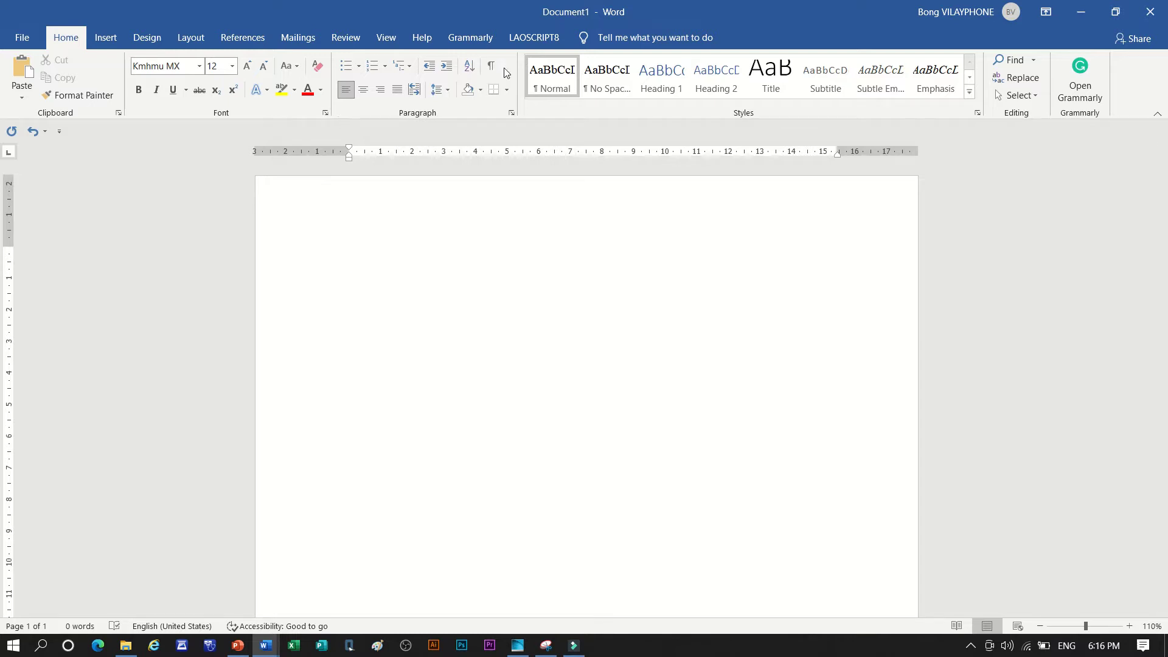
# Switch the input language to Lao and write "ສຶມມ່າຍເລີ ໂລຈ ງຶມ" on the first line
pyautogui.click(1050, 645)
pyautogui.click(1022, 484)
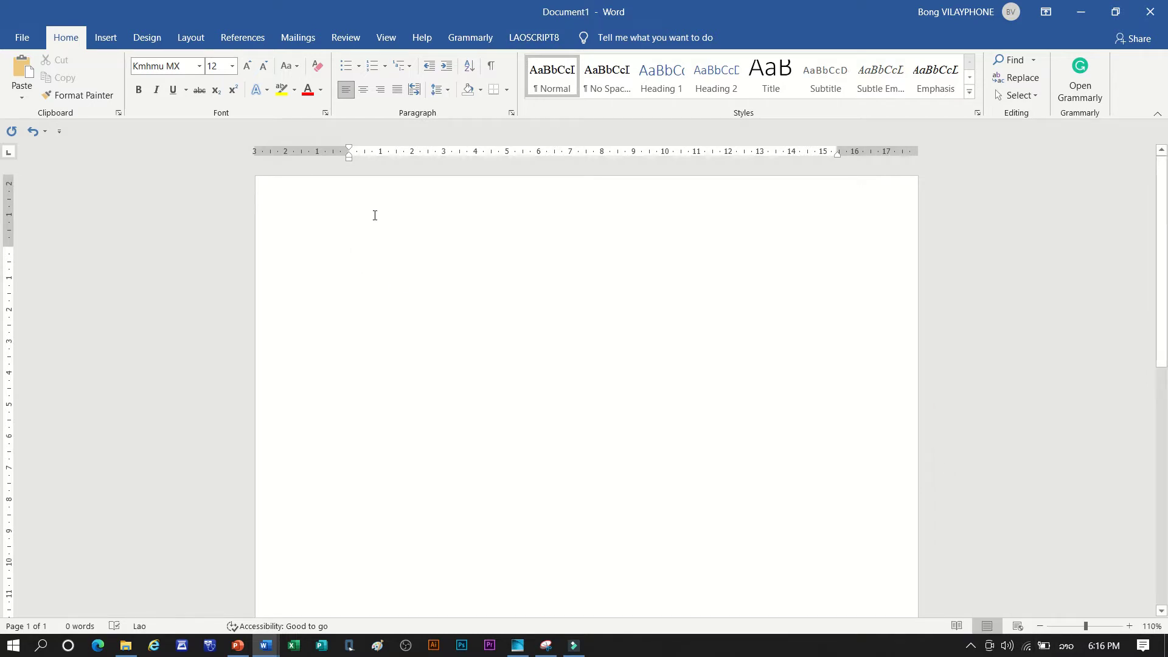
pyautogui.write('ສິ')
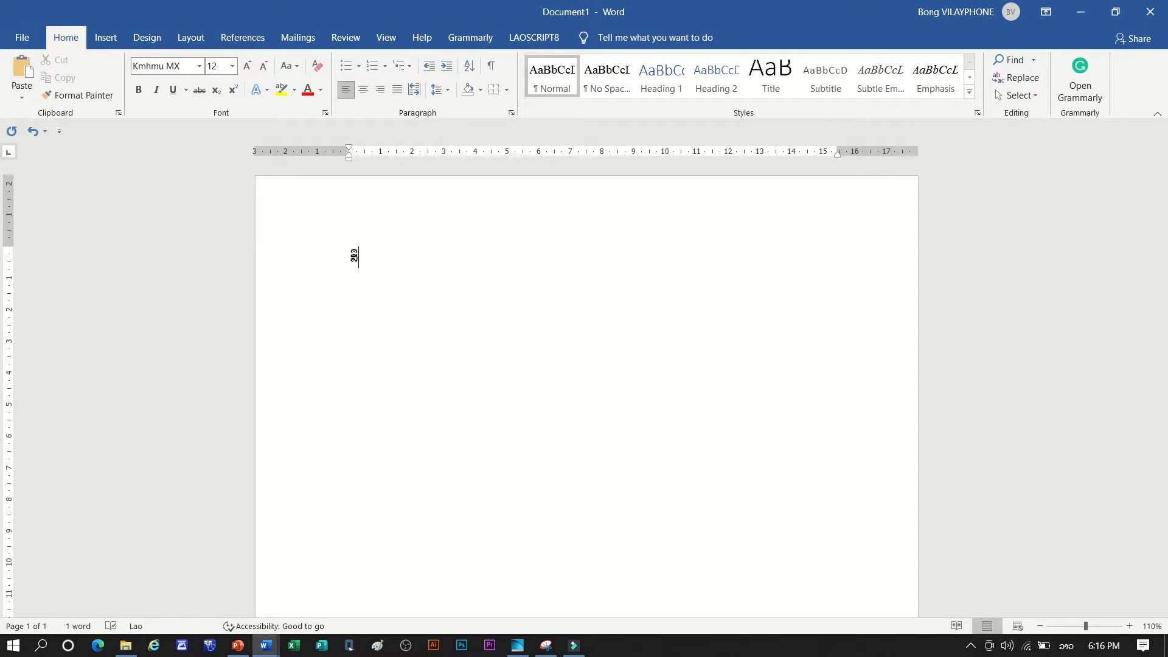
pyautogui.write('ນນ')
pyautogui.write('່າຍ')
pyautogui.write('ເລີ')
pyautogui.write(' ໂລ')
pyautogui.write('ຈ')
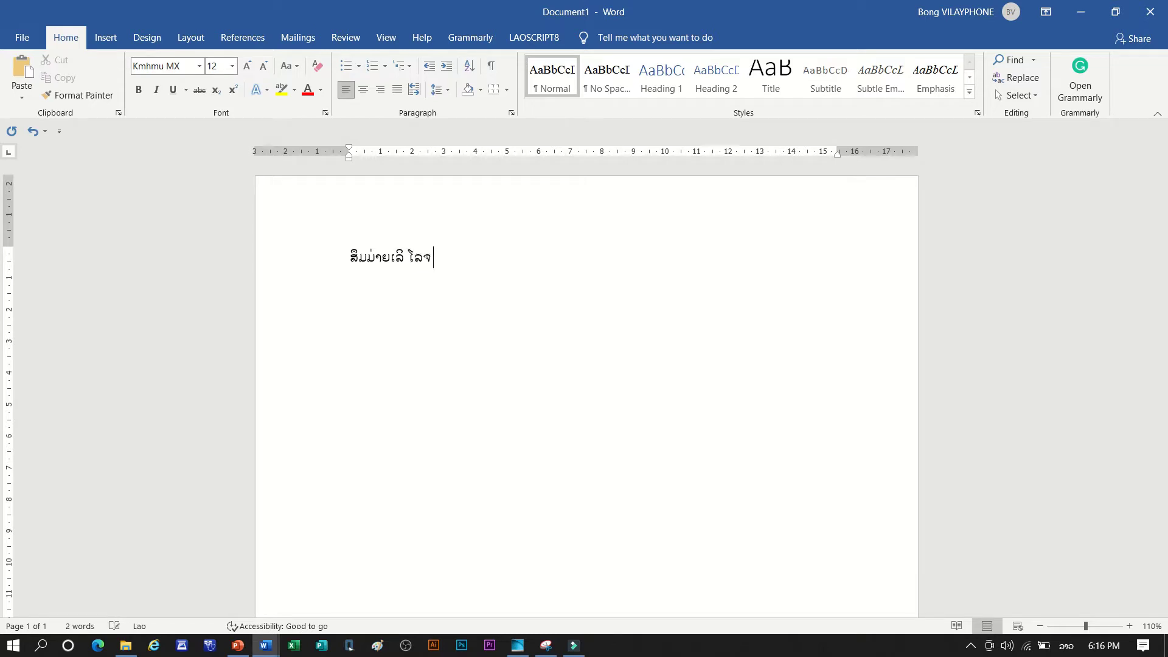
pyautogui.write(' ງີມ')
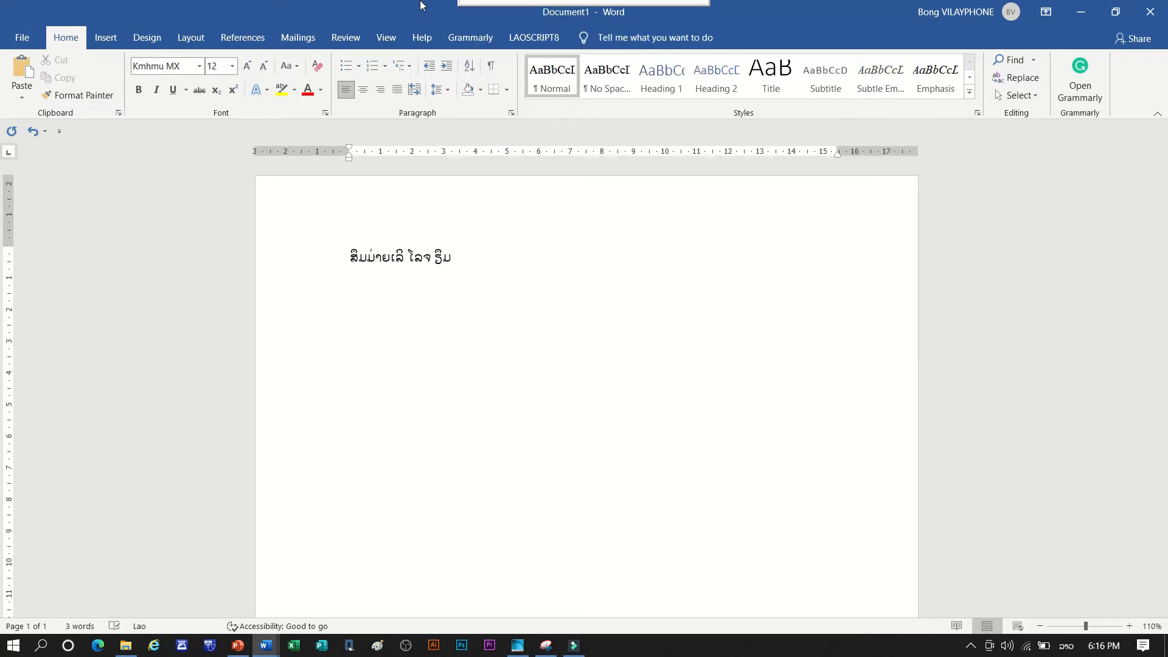
# Open the full symbol chooser and set its font to Kmhmu MX
pyautogui.click(107, 38)
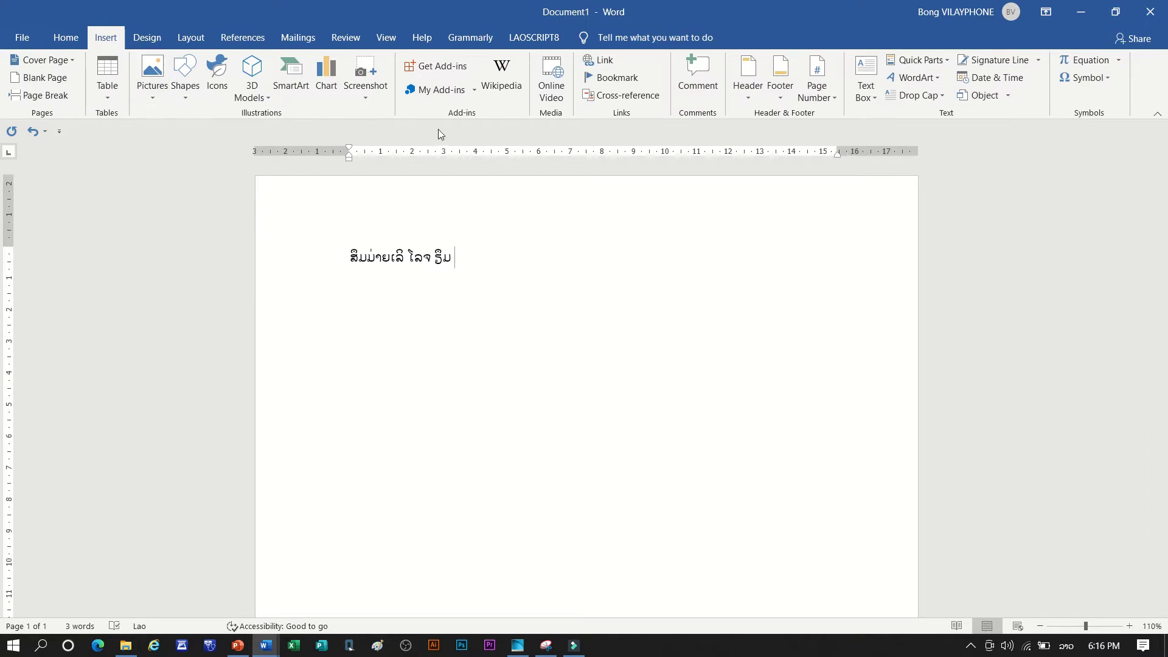
pyautogui.click(1111, 80)
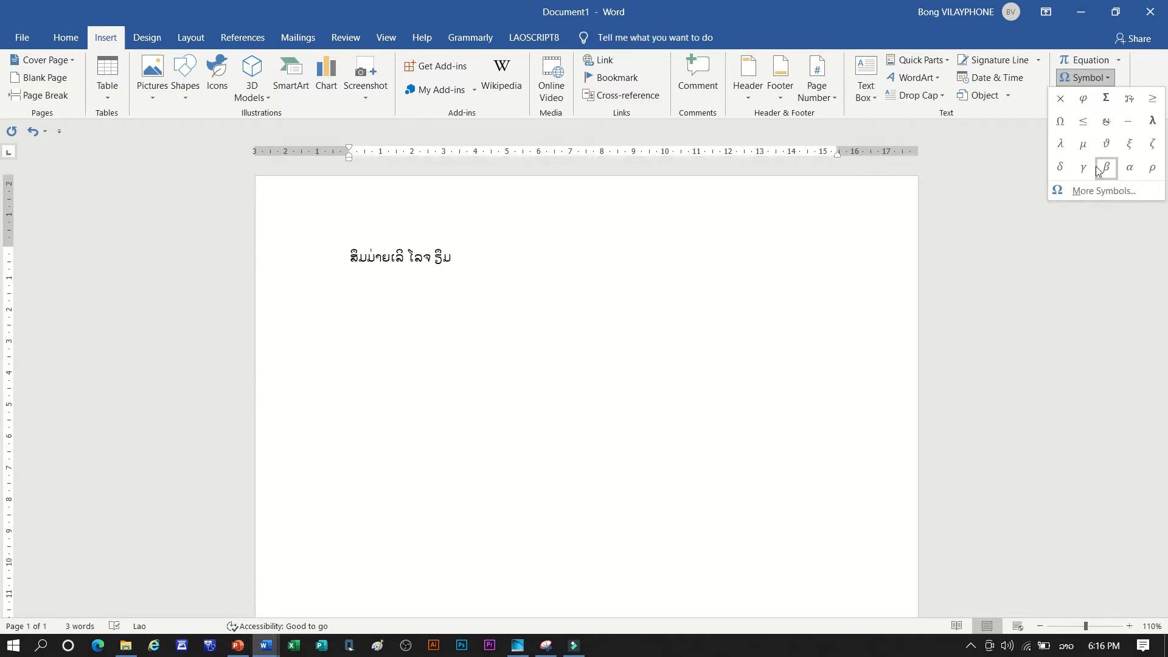
pyautogui.click(1084, 191)
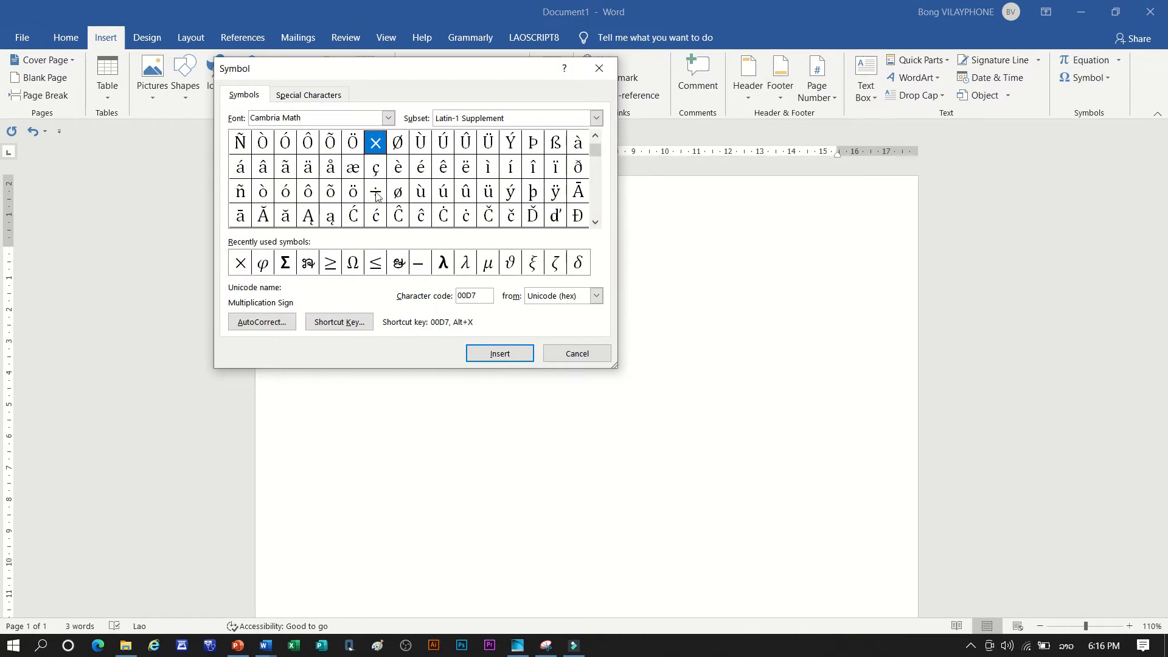
pyautogui.click(388, 118)
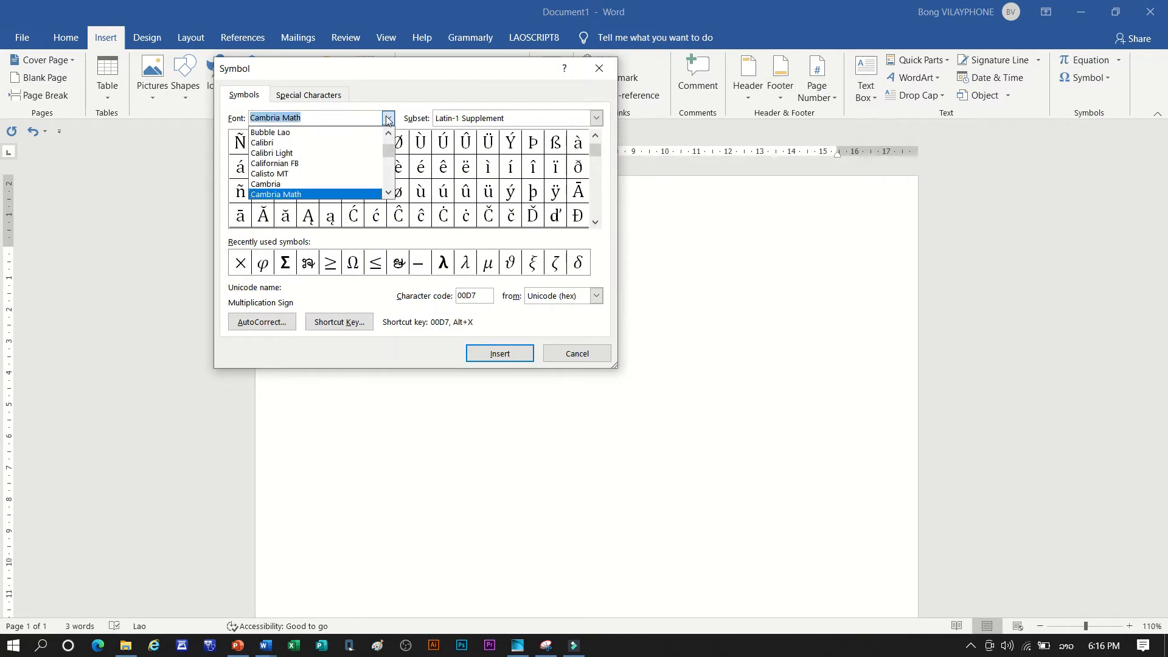
pyautogui.scroll(-5, 300, 183)
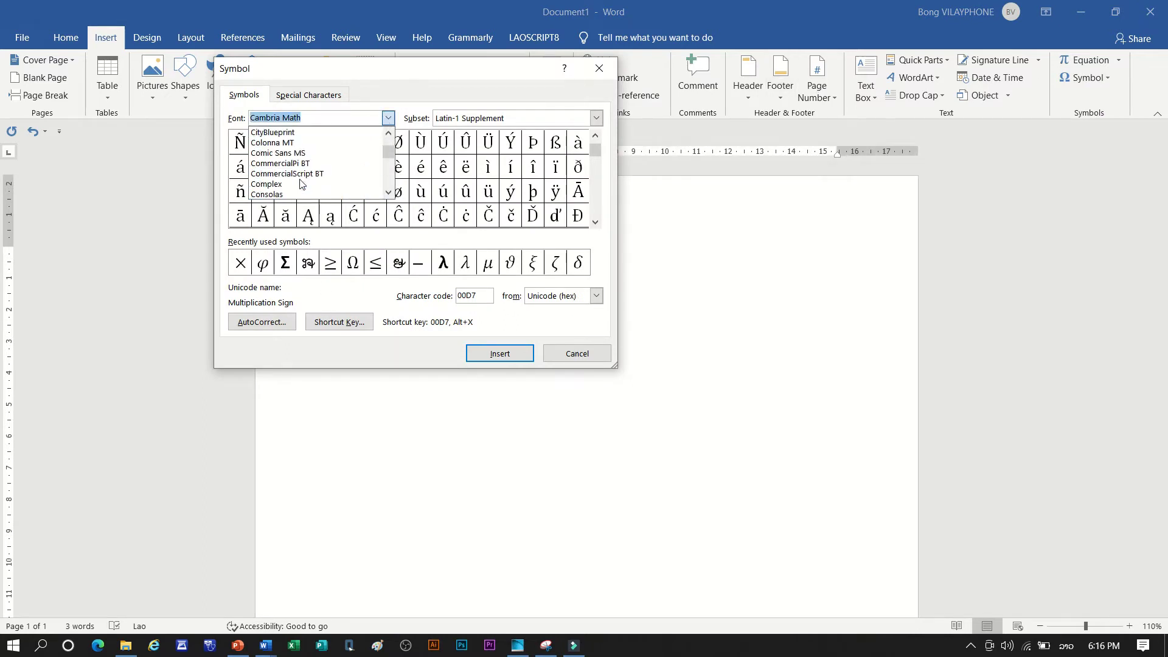
pyautogui.scroll(-15, 301, 182)
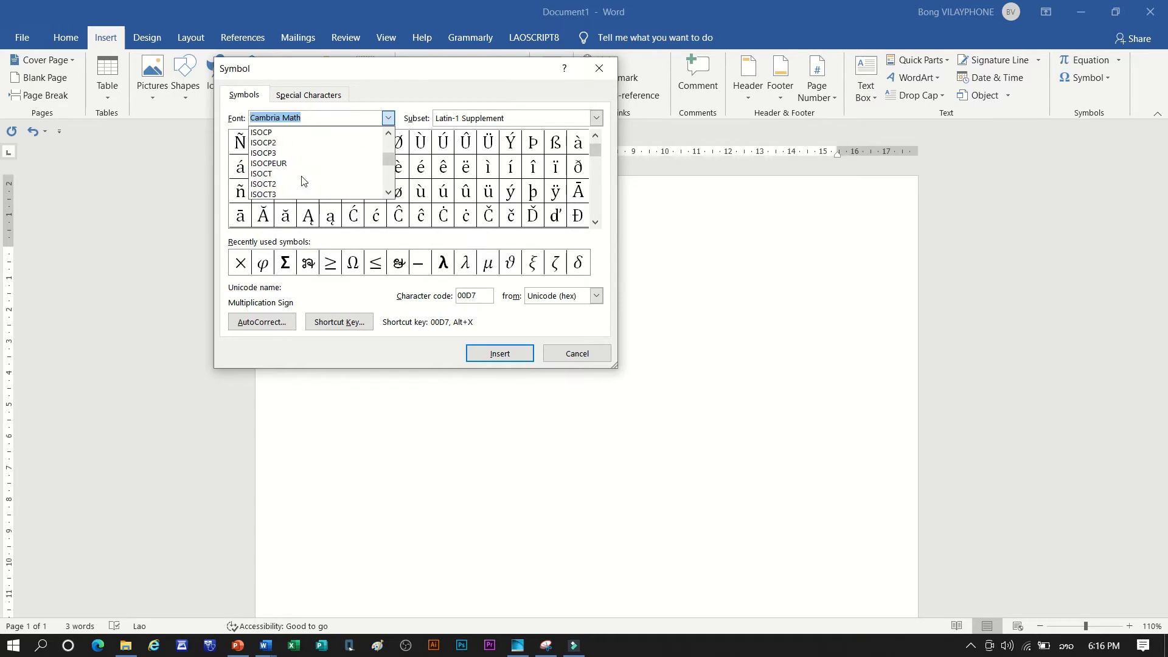
pyautogui.scroll(6, 301, 178)
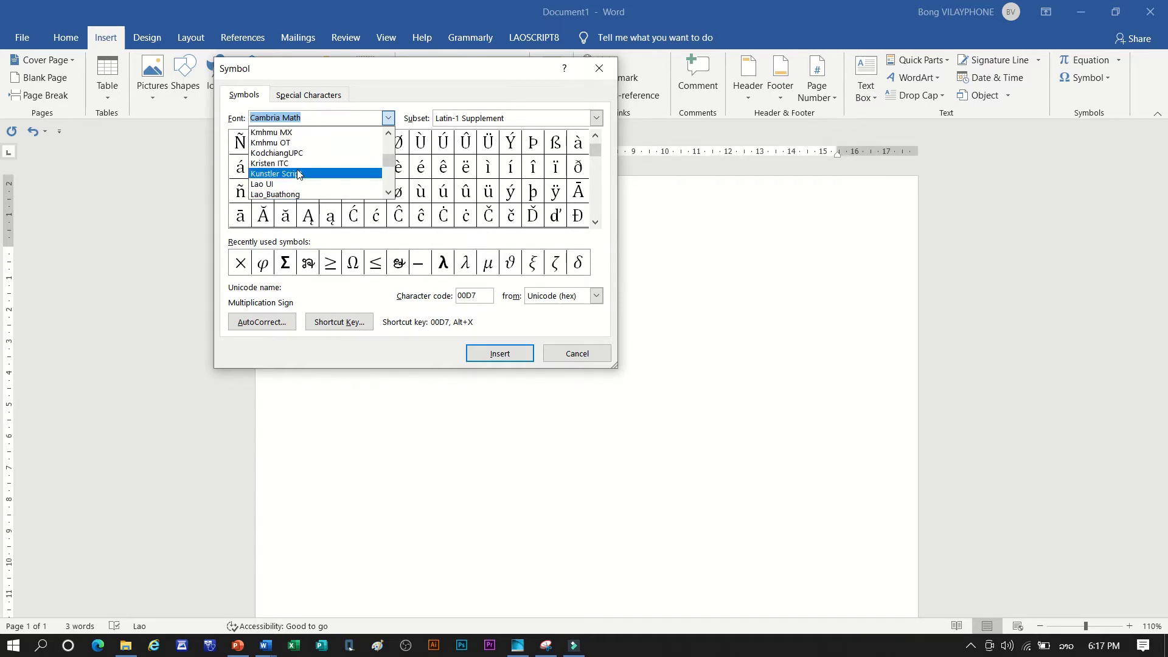
pyautogui.click(305, 133)
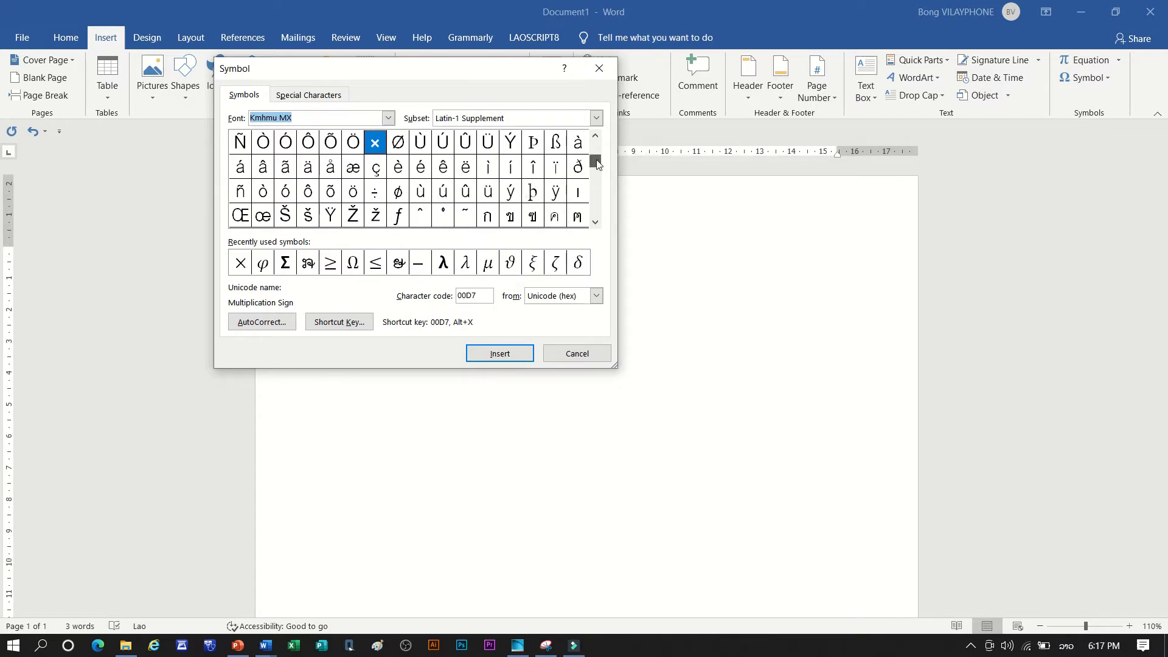
# Insert the Lao character with code 0EDE at the end of the first line and complete the word as "ໞົນ"
pyautogui.moveTo(594, 175); pyautogui.dragTo(599, 145)
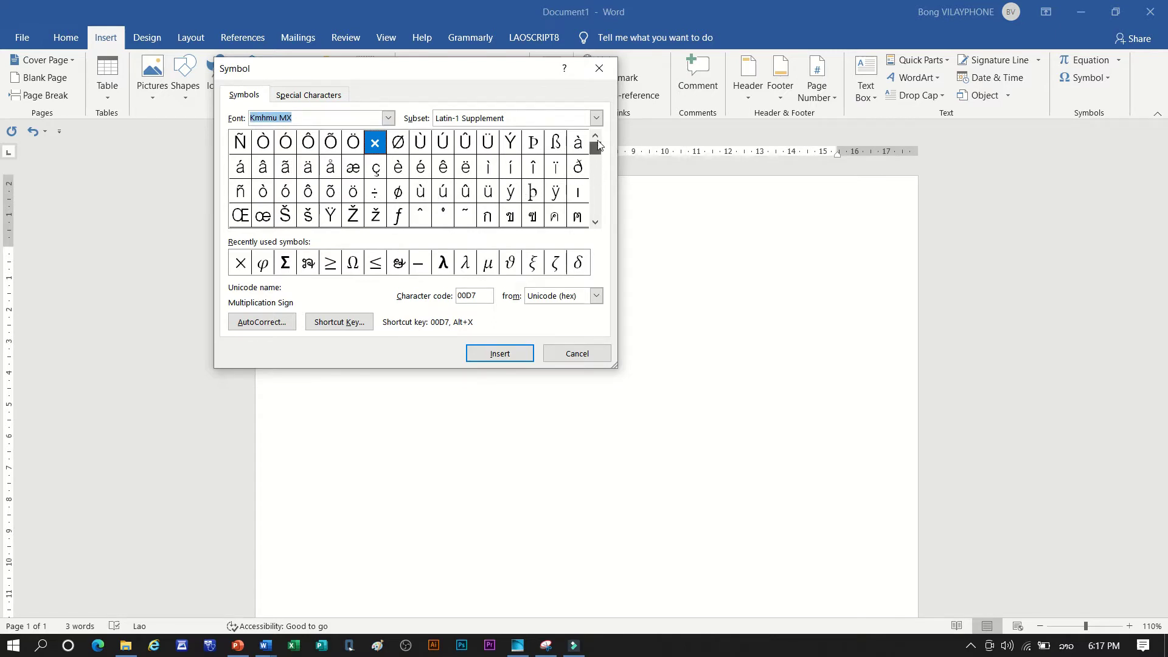
pyautogui.click(595, 222)
pyautogui.moveTo(595, 223); pyautogui.dragTo(595, 223)
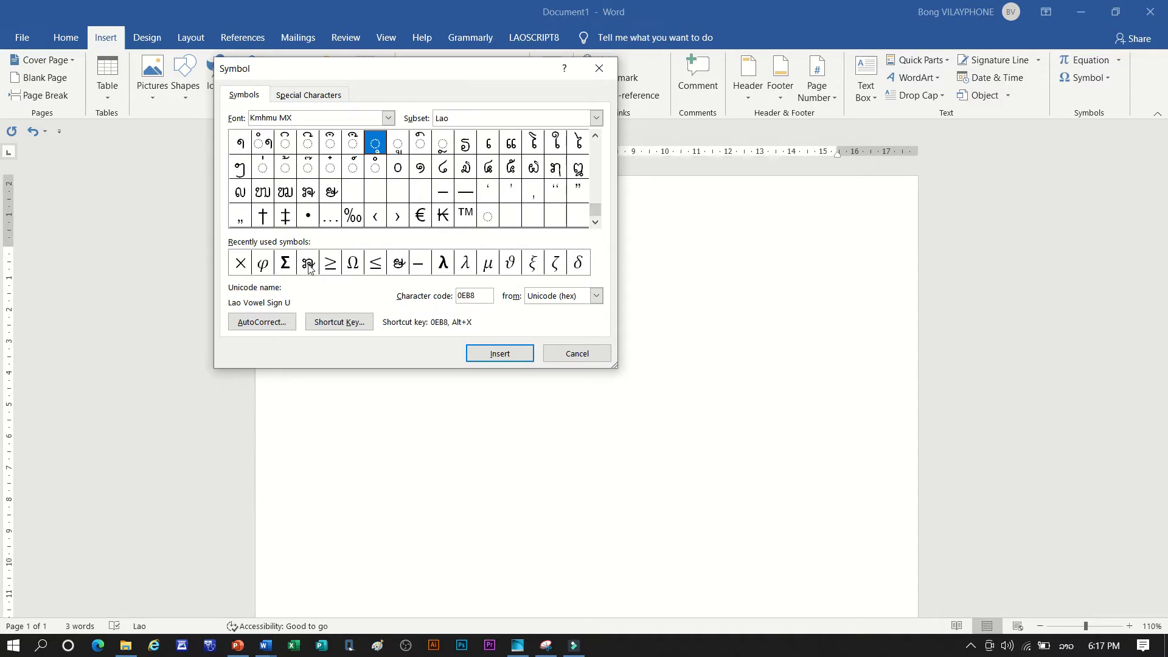
pyautogui.click(308, 196)
pyautogui.click(500, 353)
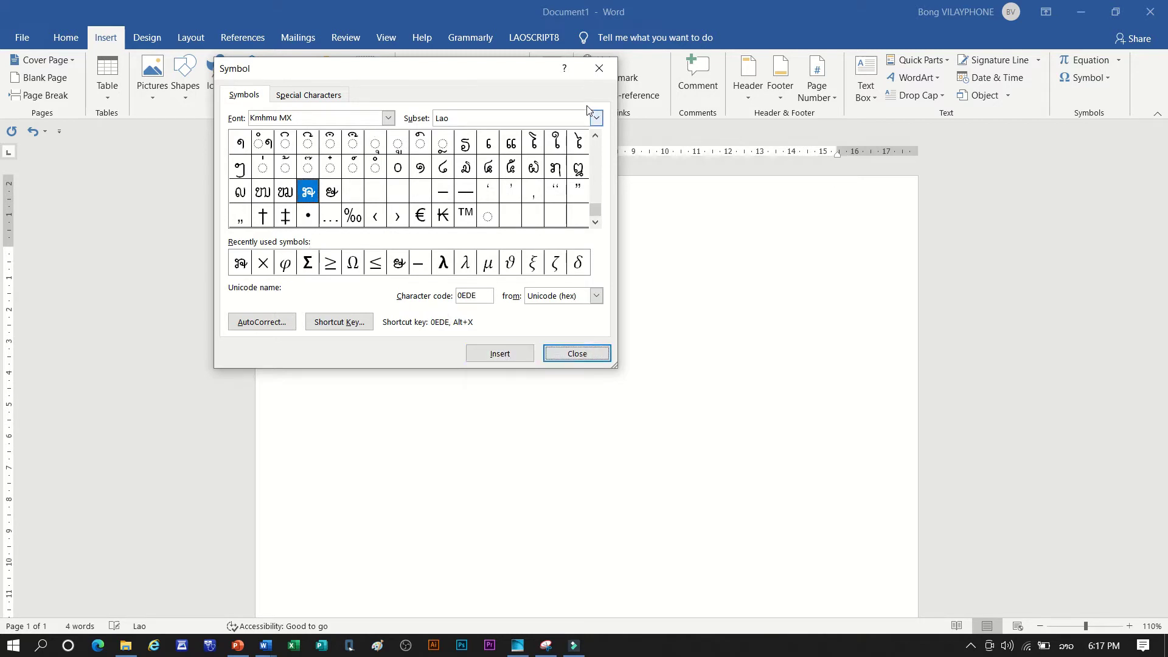
pyautogui.click(598, 69)
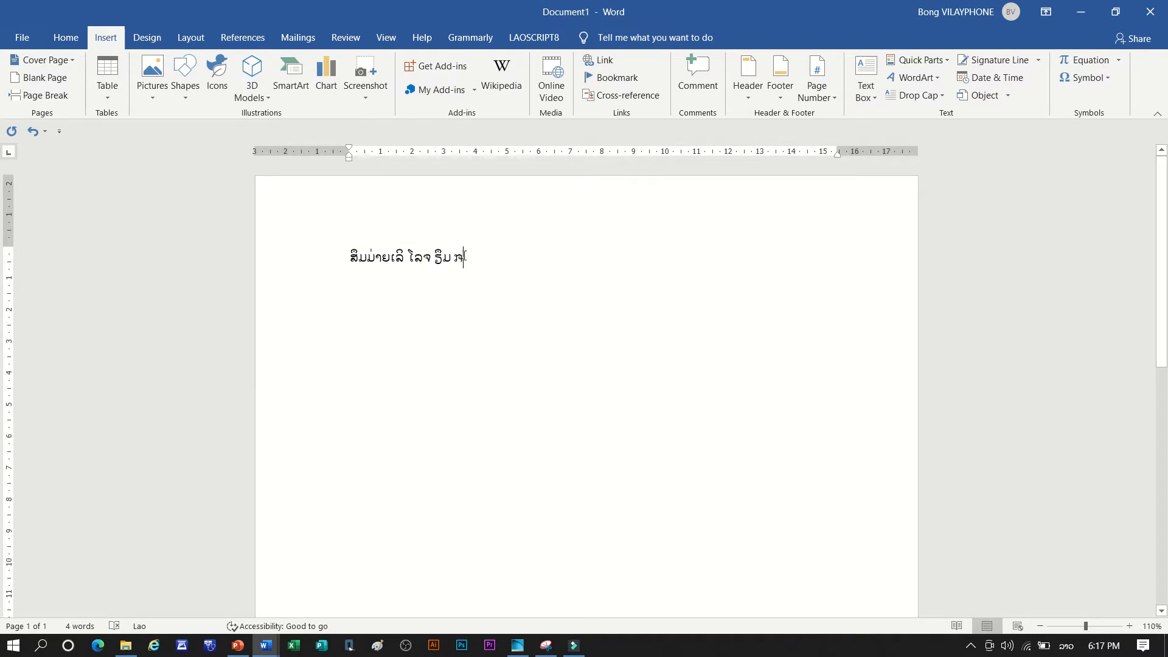
pyautogui.write('ິນ')
# Switch the input language to English (United States) and write "Smmaay le" on a new second line
pyautogui.click(1067, 646)
pyautogui.click(1026, 431)
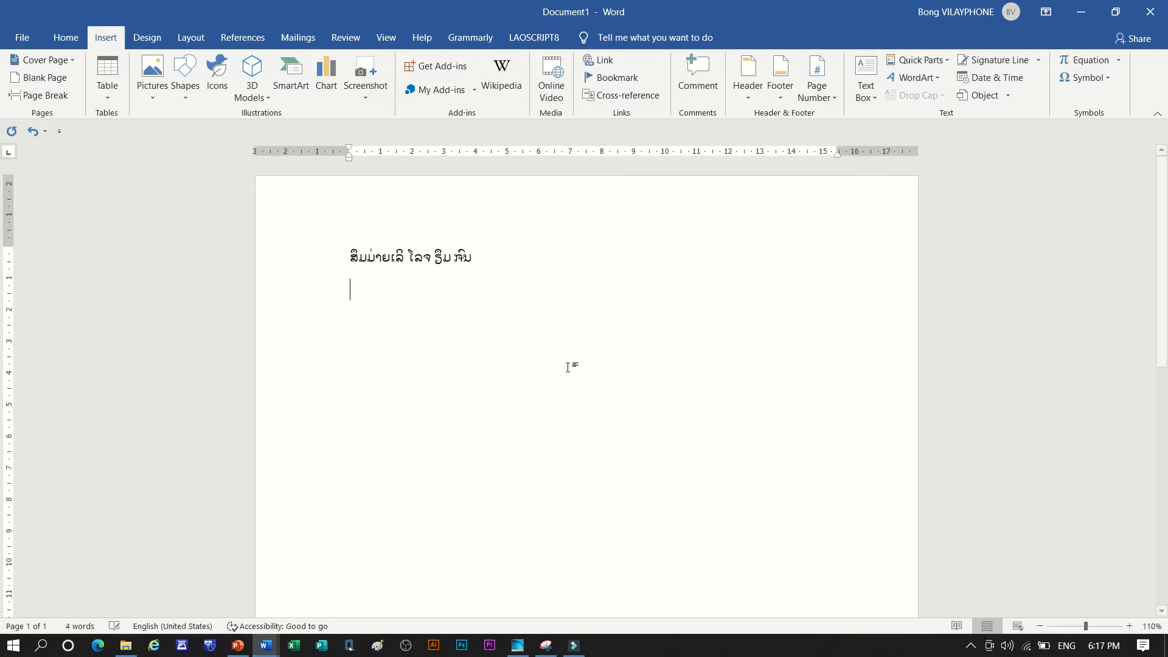
pyautogui.press('Return')
pyautogui.write('s')
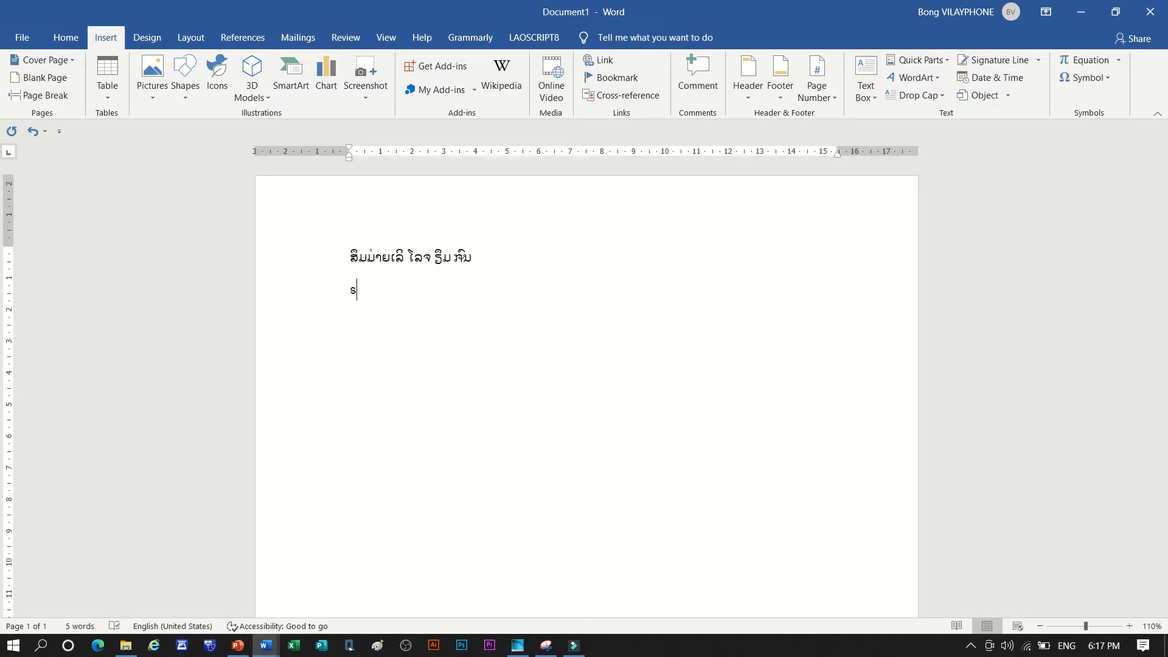
pyautogui.write('mm')
pyautogui.write('ayy')
pyautogui.press('BackSpace')
pyautogui.press('BackSpace')
pyautogui.write('ay le')
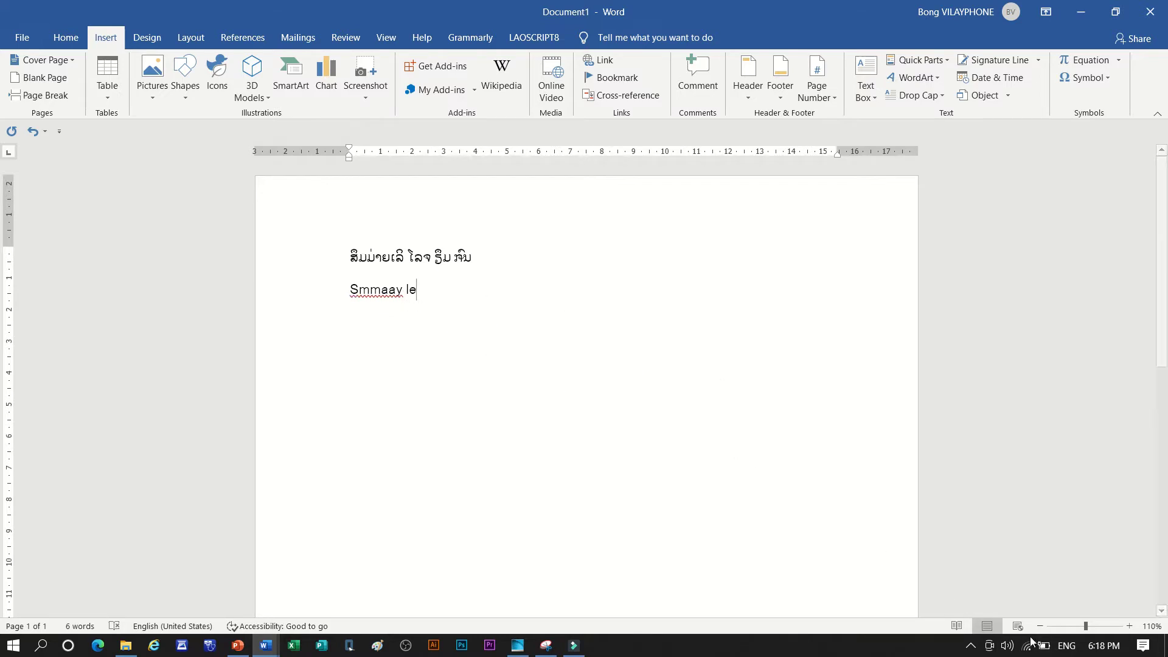
# Switch the input language to the Kmhmu (SIL) keyboard and replace the second line by retyping "Smmaay le"
pyautogui.click(66, 37)
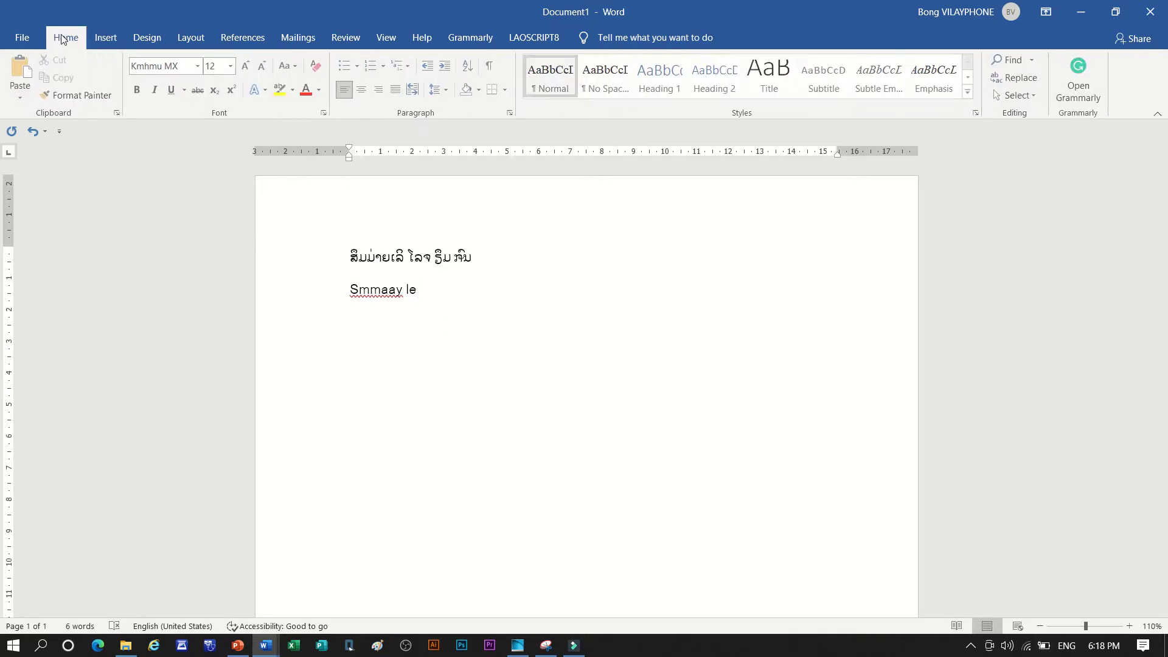
pyautogui.click(1068, 645)
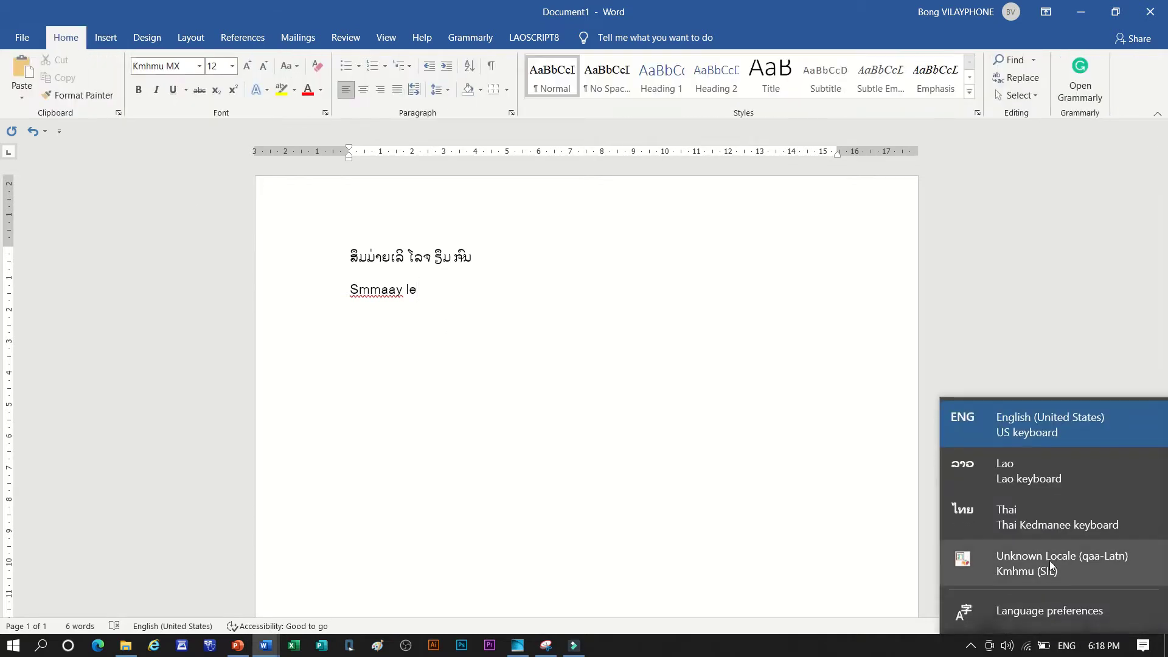
pyautogui.click(1049, 560)
pyautogui.tripleClick(407, 296)
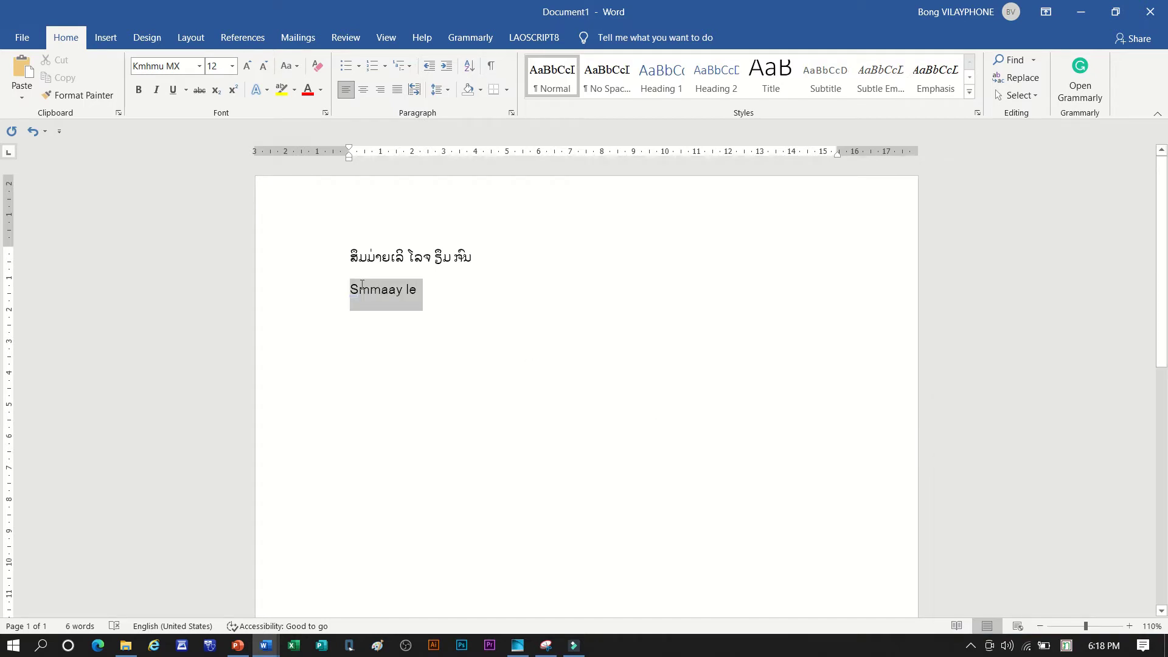
pyautogui.write('s')
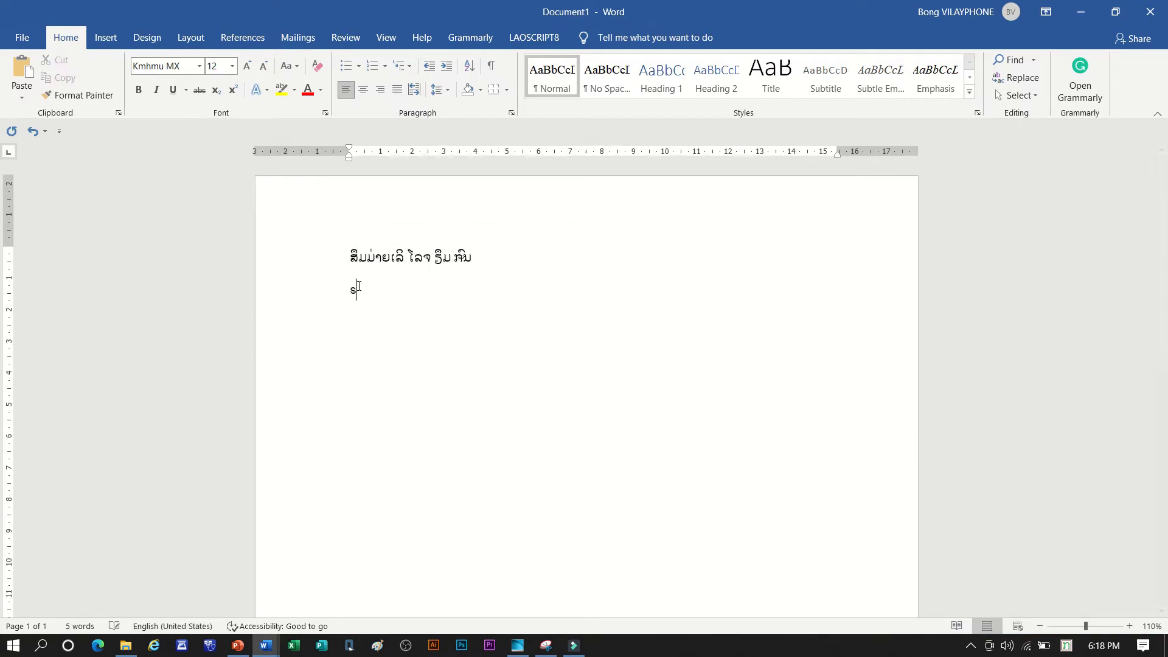
pyautogui.write('mmaay le')
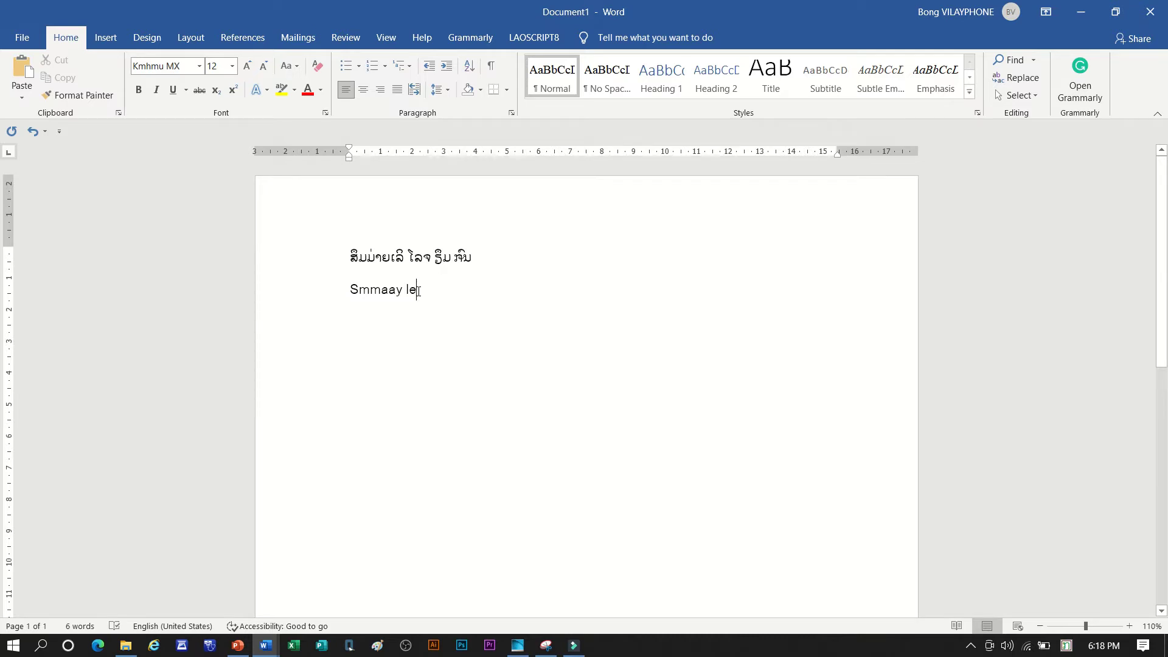
pyautogui.write("'")
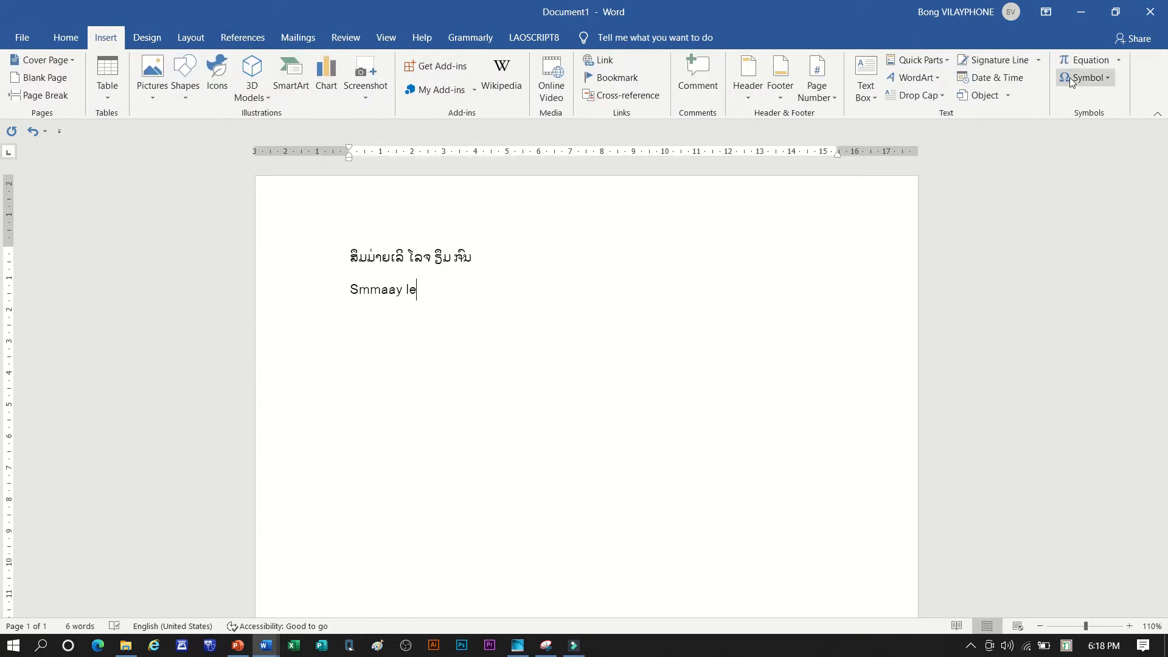
# Open the full symbol chooser and set its font to (normal text)
pyautogui.click(1108, 79)
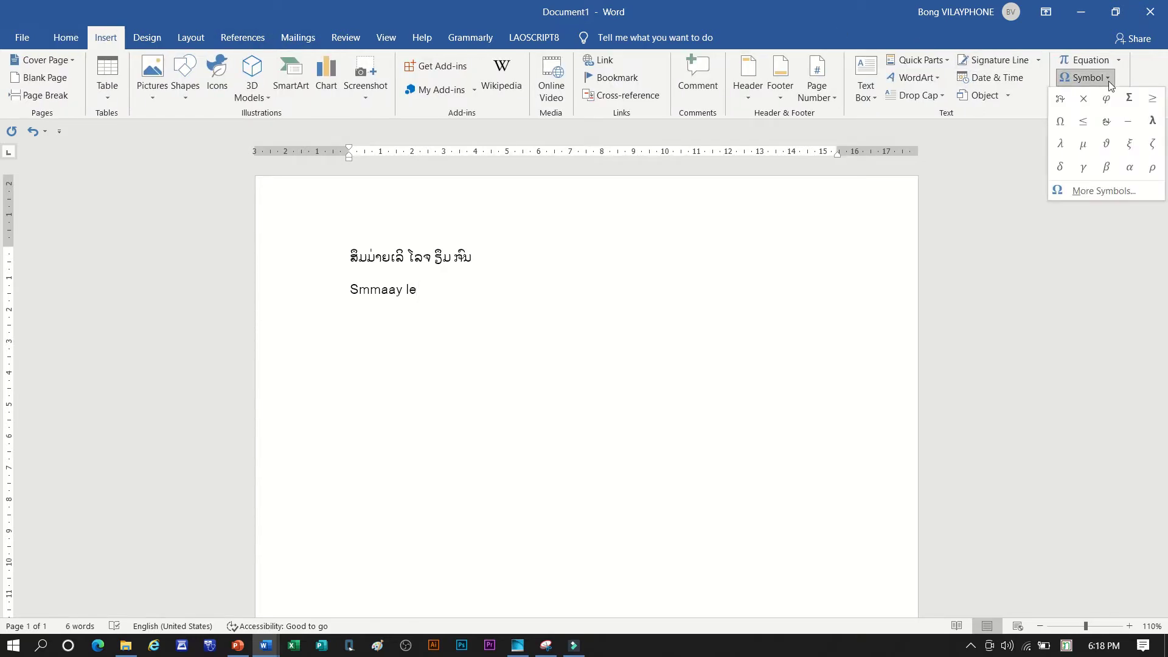
pyautogui.click(1104, 190)
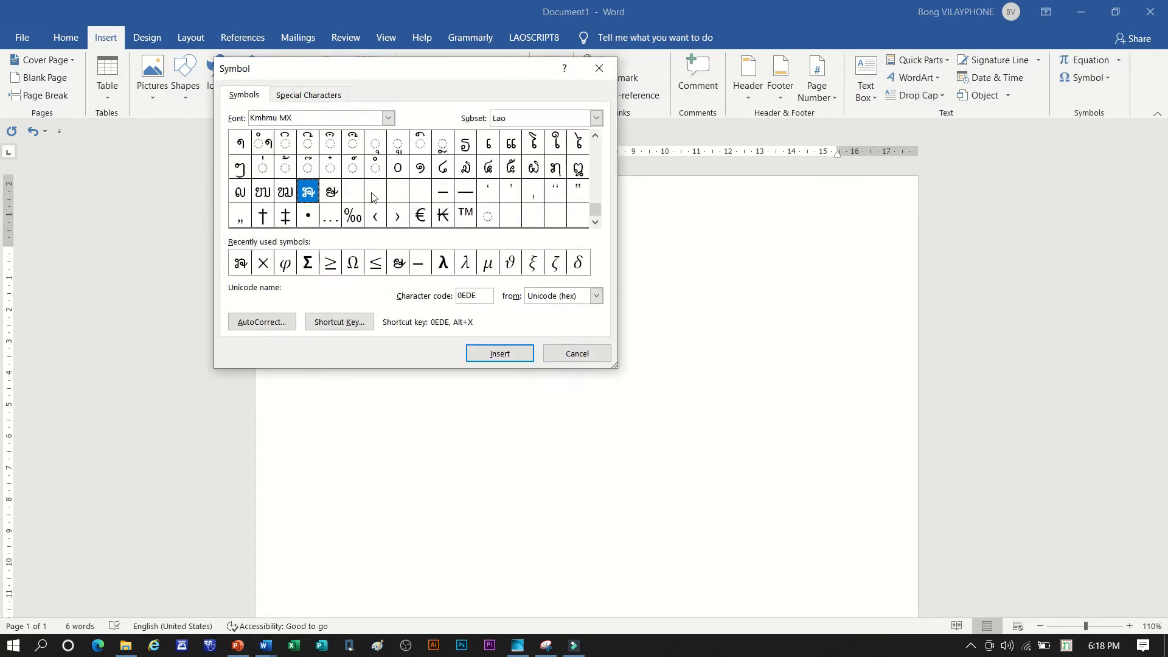
pyautogui.click(389, 118)
pyautogui.scroll(20, 298, 135)
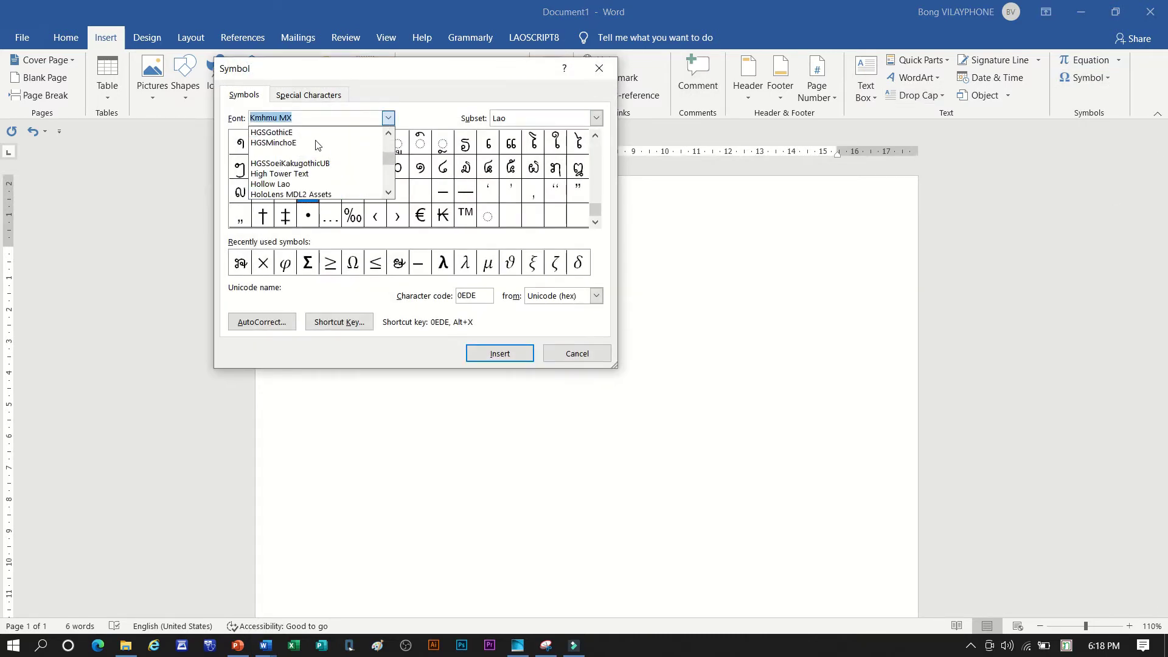
pyautogui.scroll(10, 299, 135)
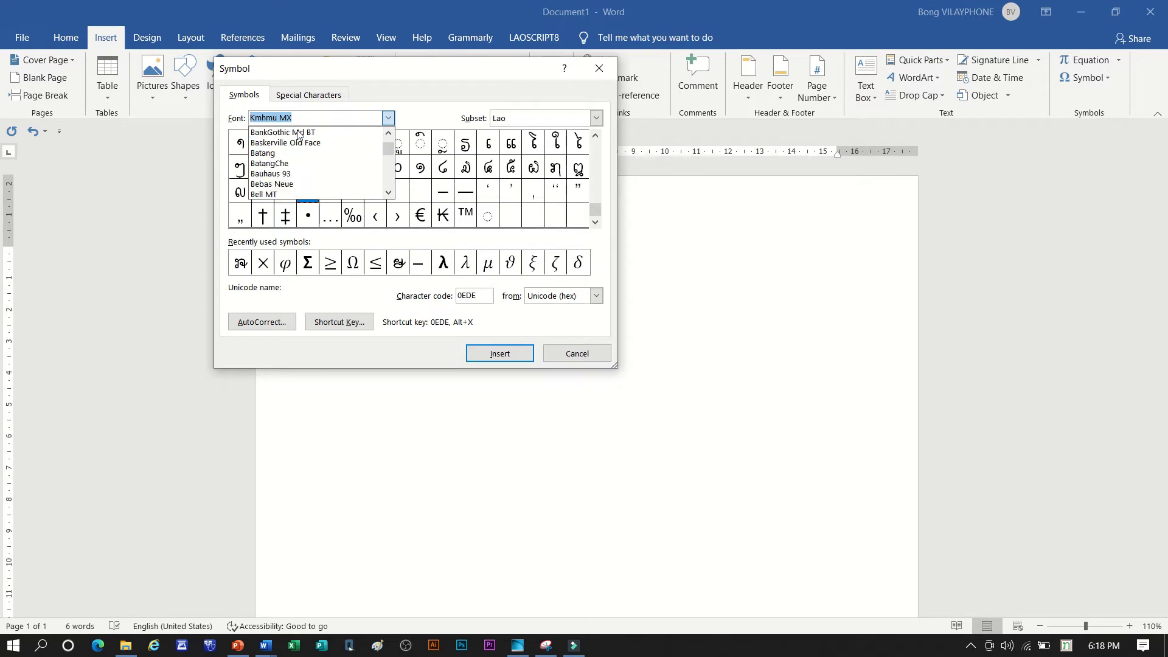
pyautogui.click(298, 133)
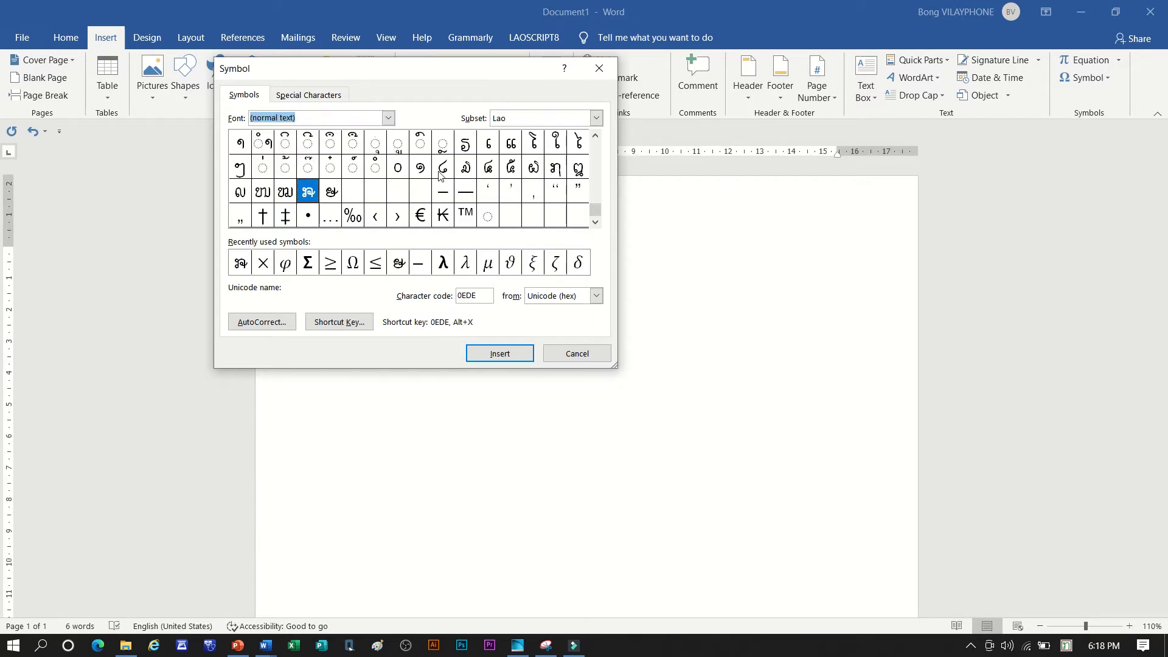
# Insert the Basic Latin apostrophe with code 0027 right after "Smmaay le" and close the symbol chooser
pyautogui.click(598, 213)
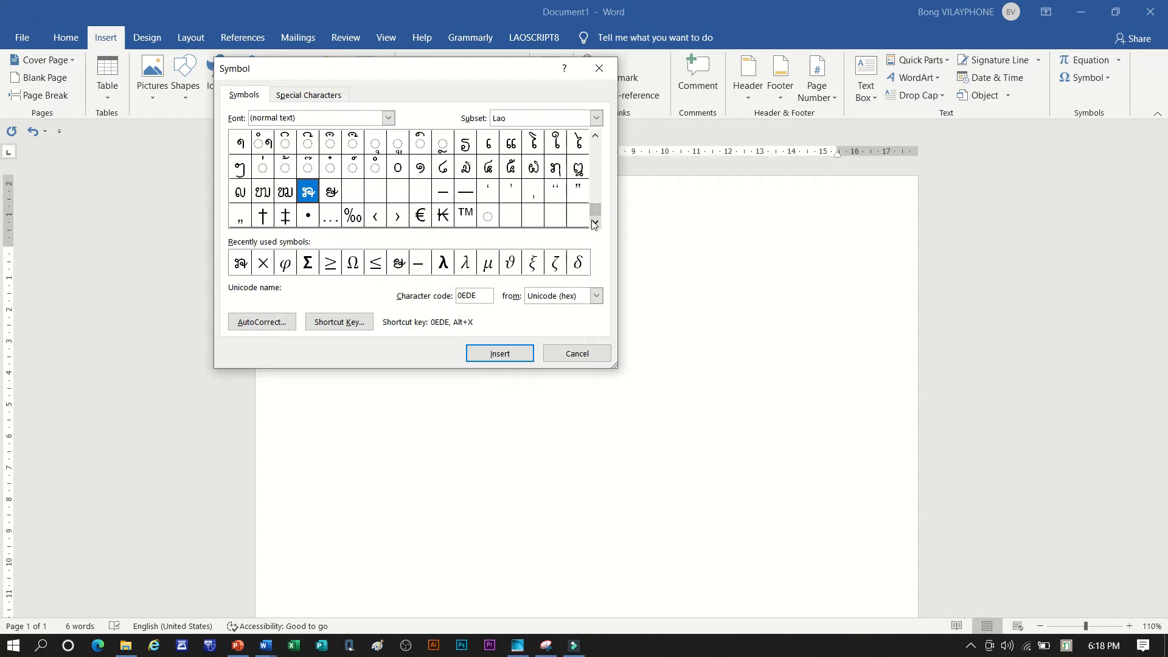
pyautogui.click(595, 136)
pyautogui.moveTo(595, 137); pyautogui.dragTo(595, 138)
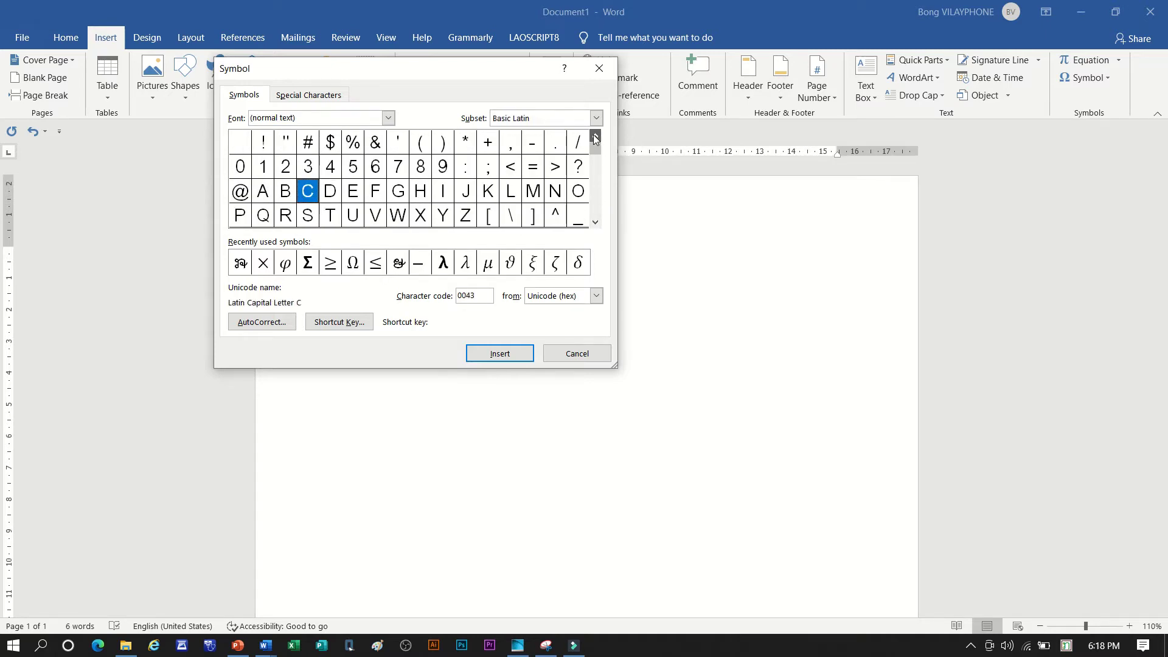
pyautogui.click(400, 144)
pyautogui.click(499, 353)
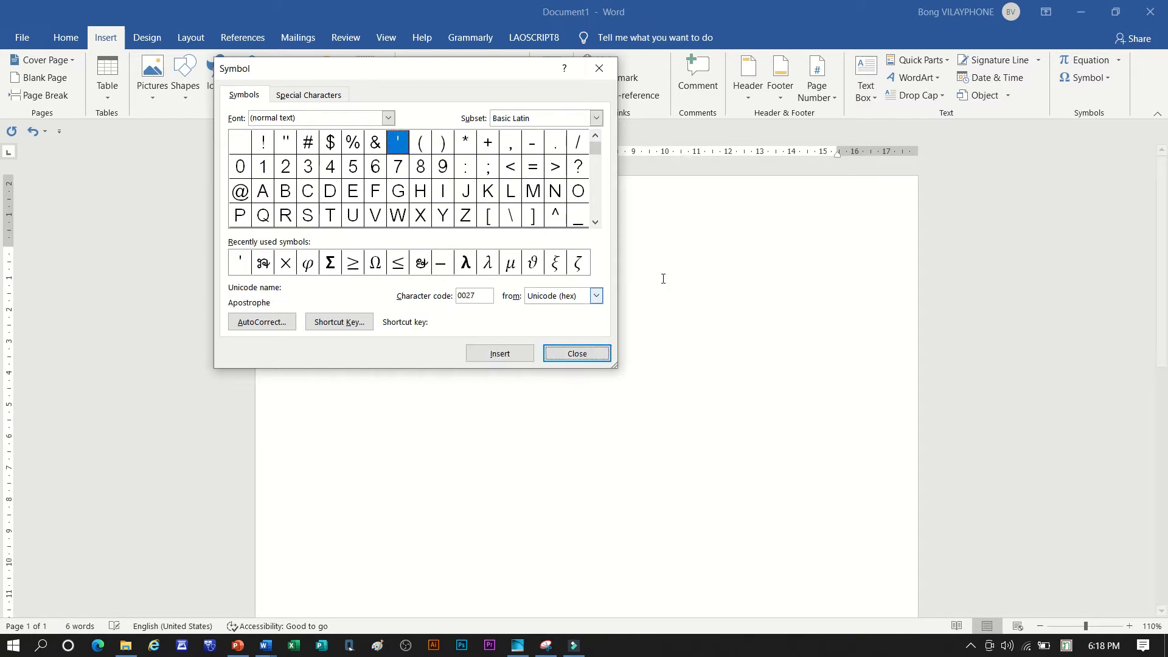
pyautogui.click(609, 70)
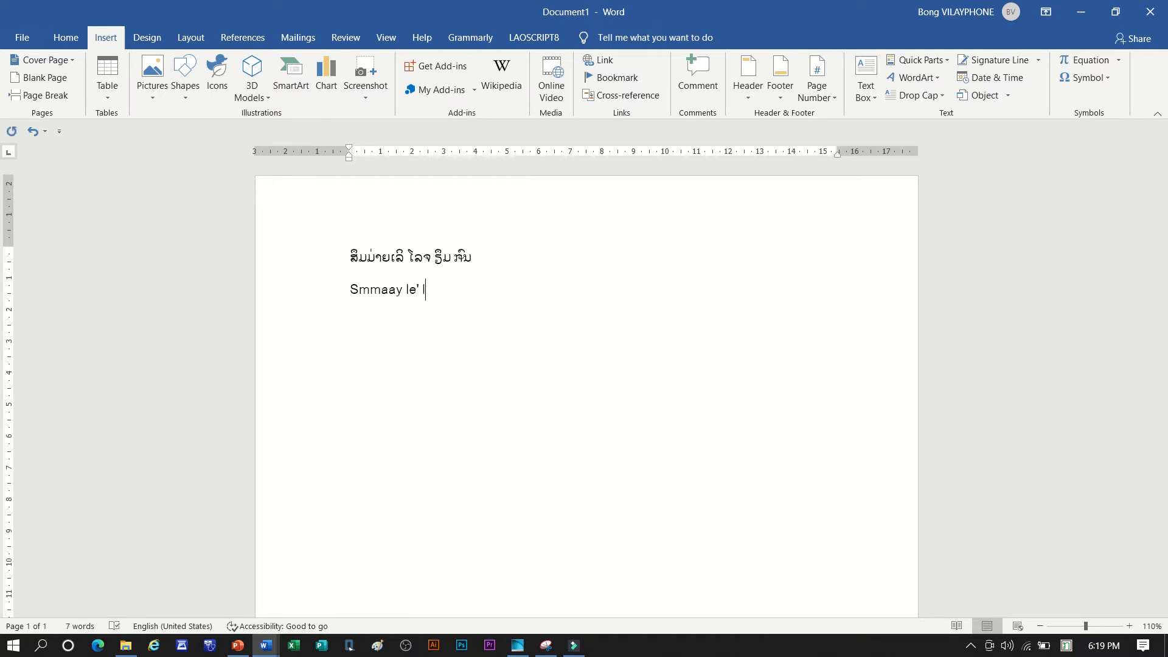
pyautogui.write('OO')
pyautogui.press('BackSpace')
pyautogui.press('BackSpace')
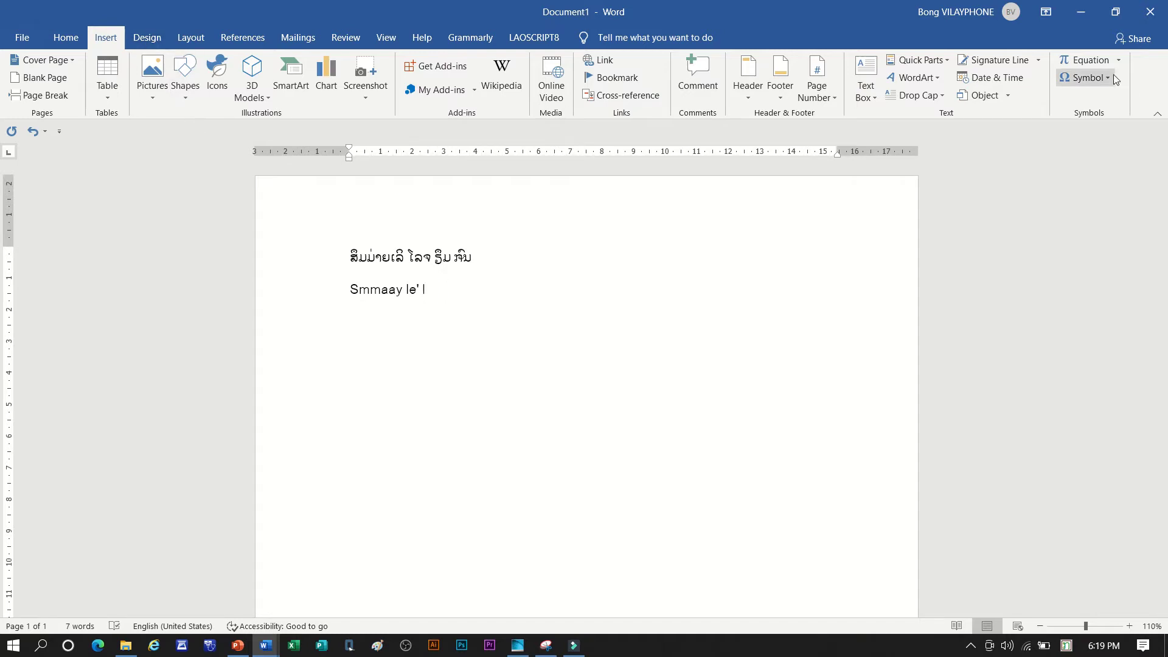
# Reopen the full symbol chooser and set its font to Kmhmu MX
pyautogui.click(1084, 77)
pyautogui.click(1102, 191)
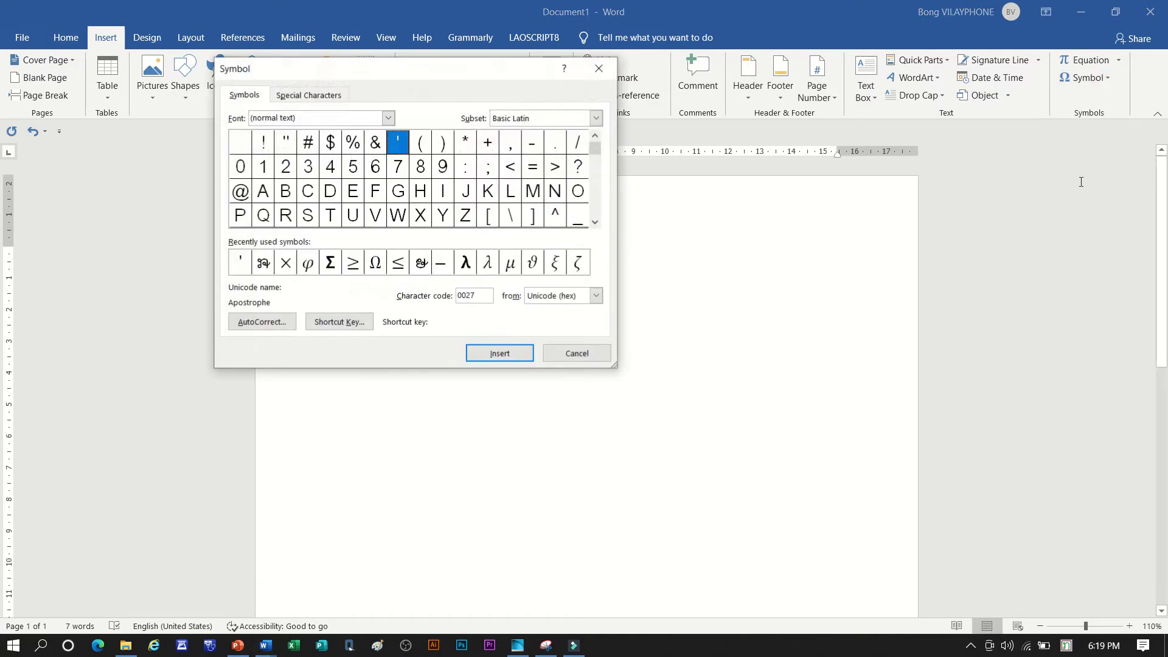
pyautogui.click(388, 119)
pyautogui.scroll(-7, 316, 168)
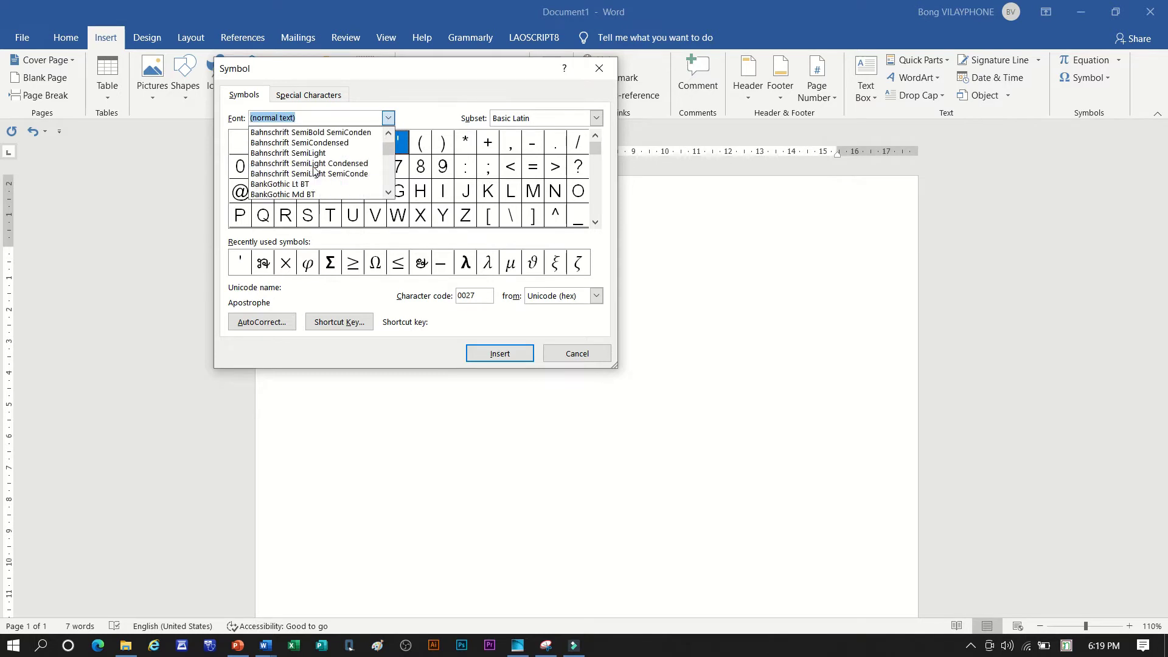
pyautogui.scroll(-12, 314, 170)
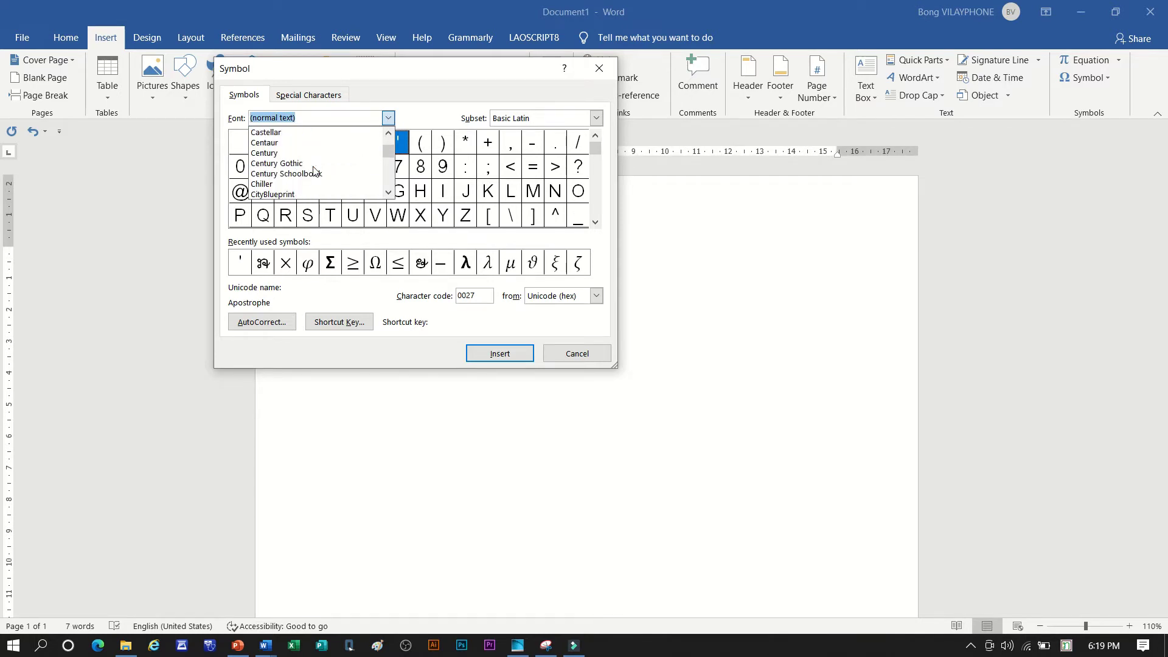
pyautogui.scroll(-15, 314, 171)
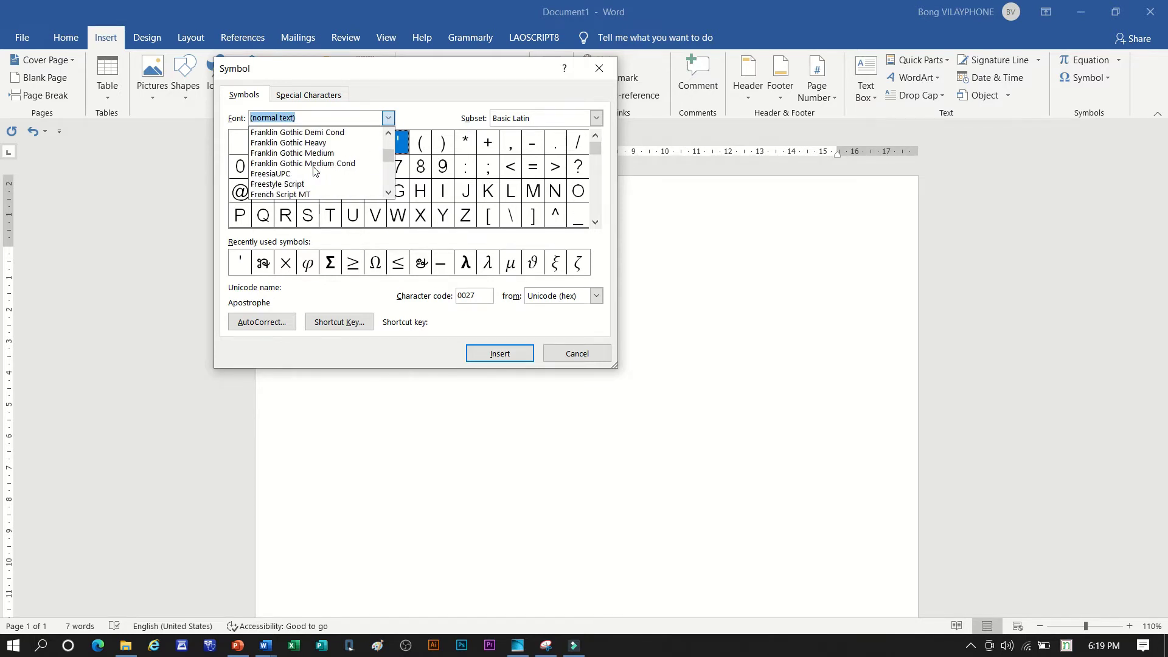
pyautogui.scroll(-20, 314, 170)
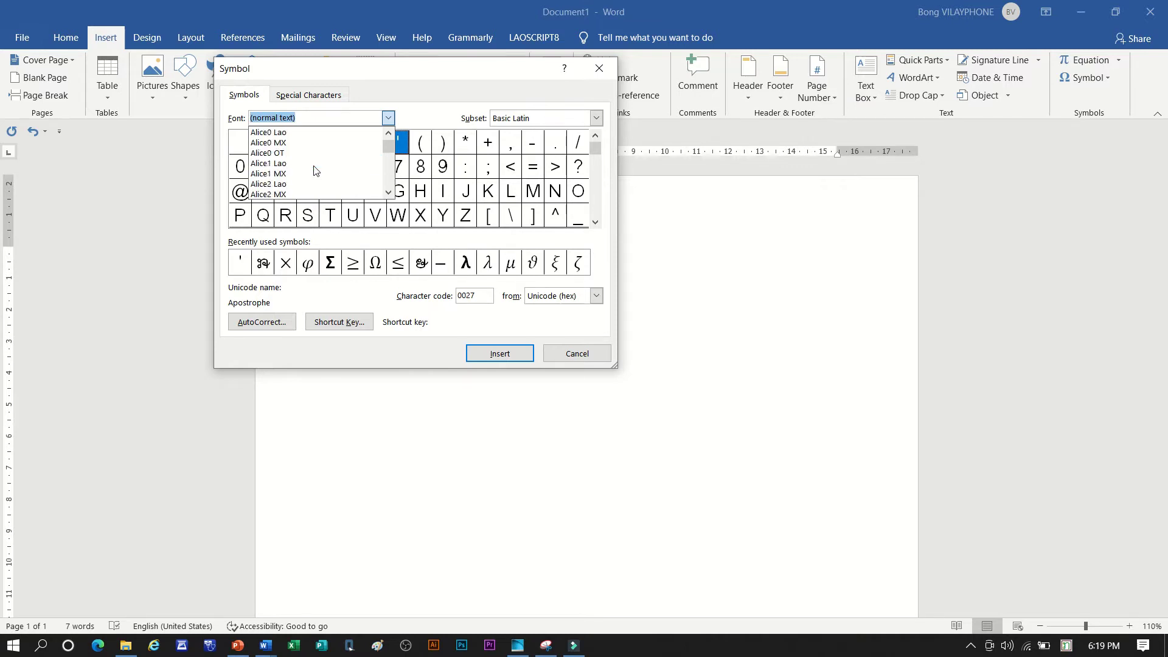
pyautogui.scroll(2, 314, 170)
pyautogui.scroll(-20, 314, 170)
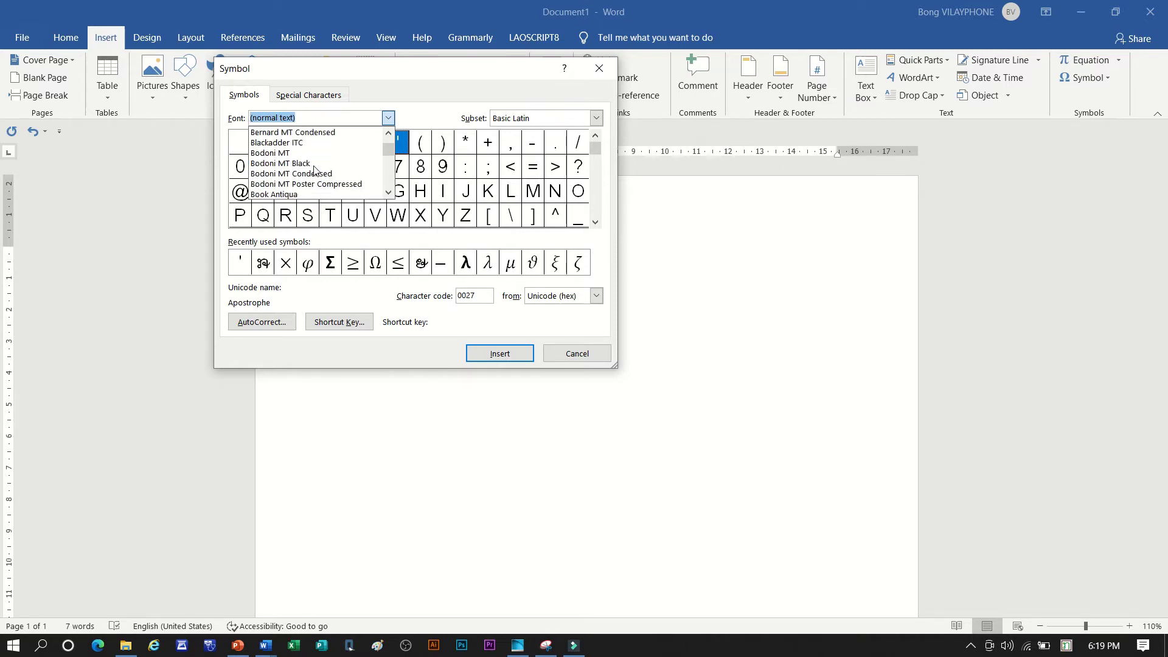
pyautogui.scroll(-5, 314, 170)
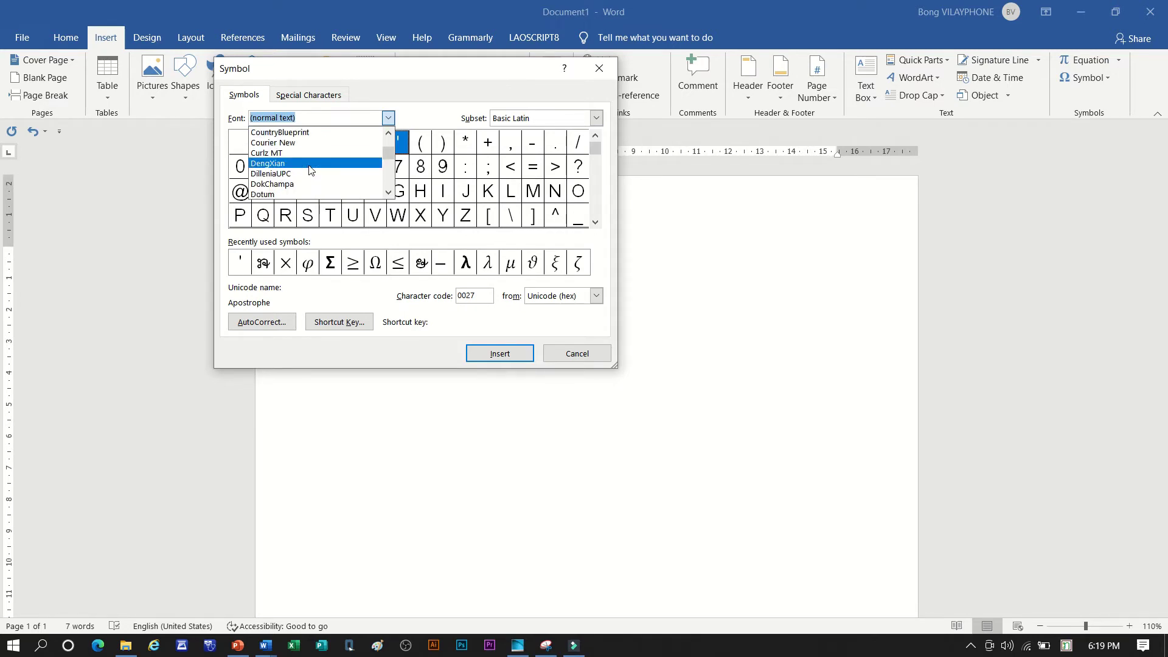
pyautogui.scroll(-9, 309, 170)
pyautogui.scroll(-10, 309, 170)
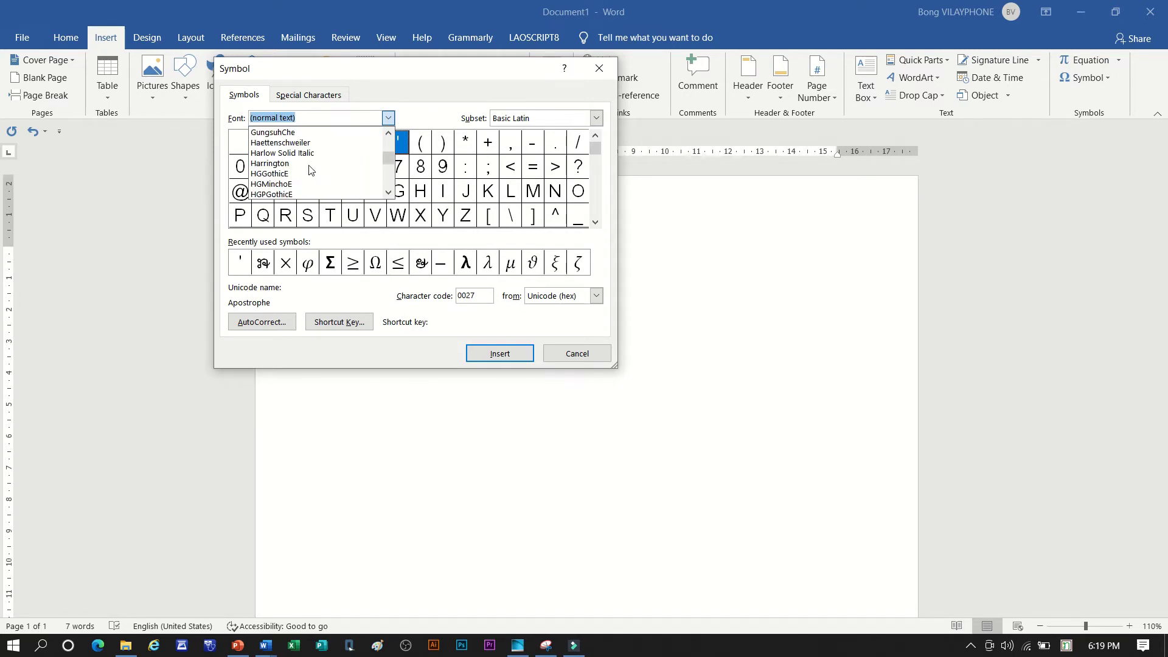
pyautogui.scroll(-1, 309, 165)
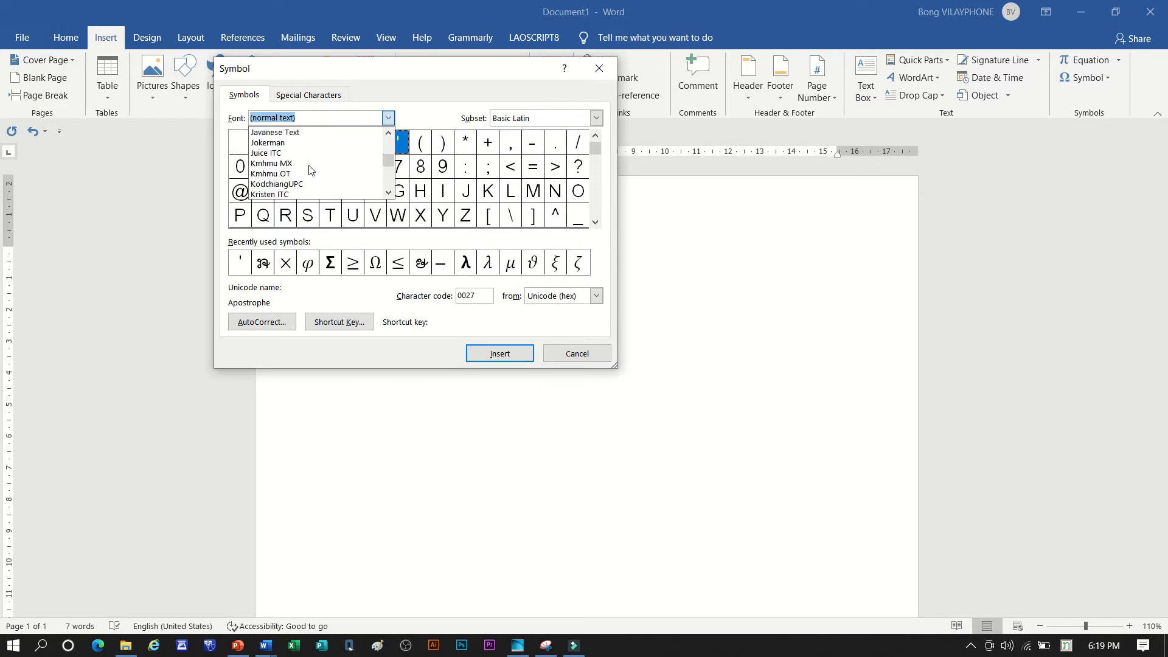
pyautogui.click(310, 165)
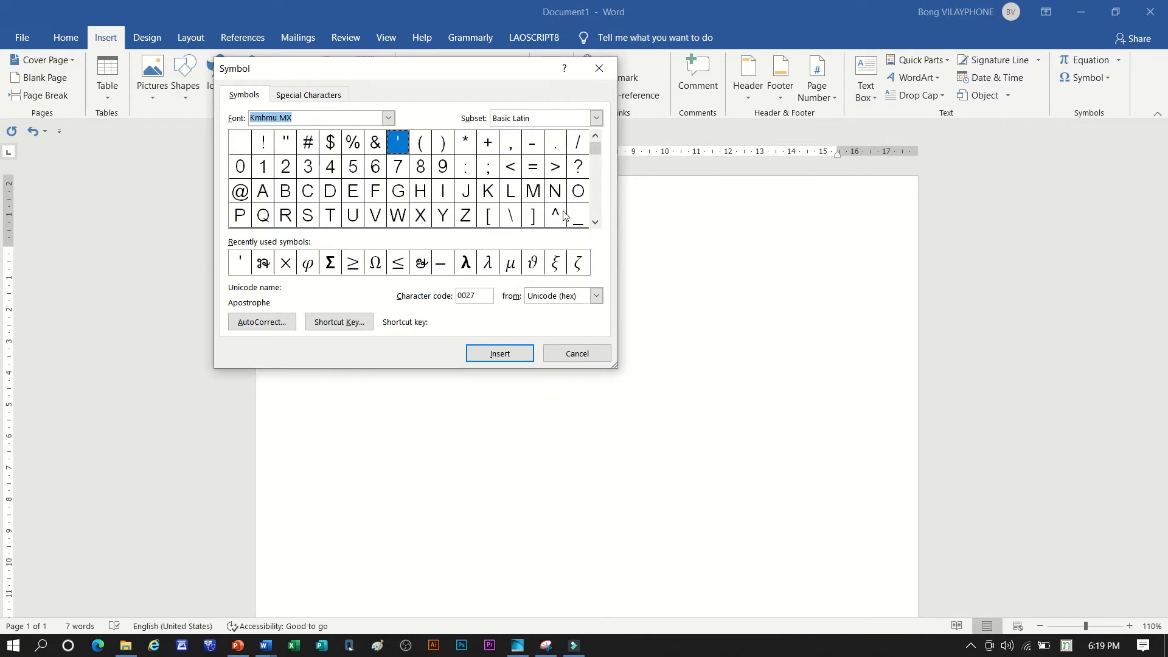
# Try inserting the capital Ô with code 00D4 twice after the "l" at the end of the second line
pyautogui.click(595, 222)
pyautogui.click(595, 222)
pyautogui.click(595, 223)
pyautogui.click(595, 222)
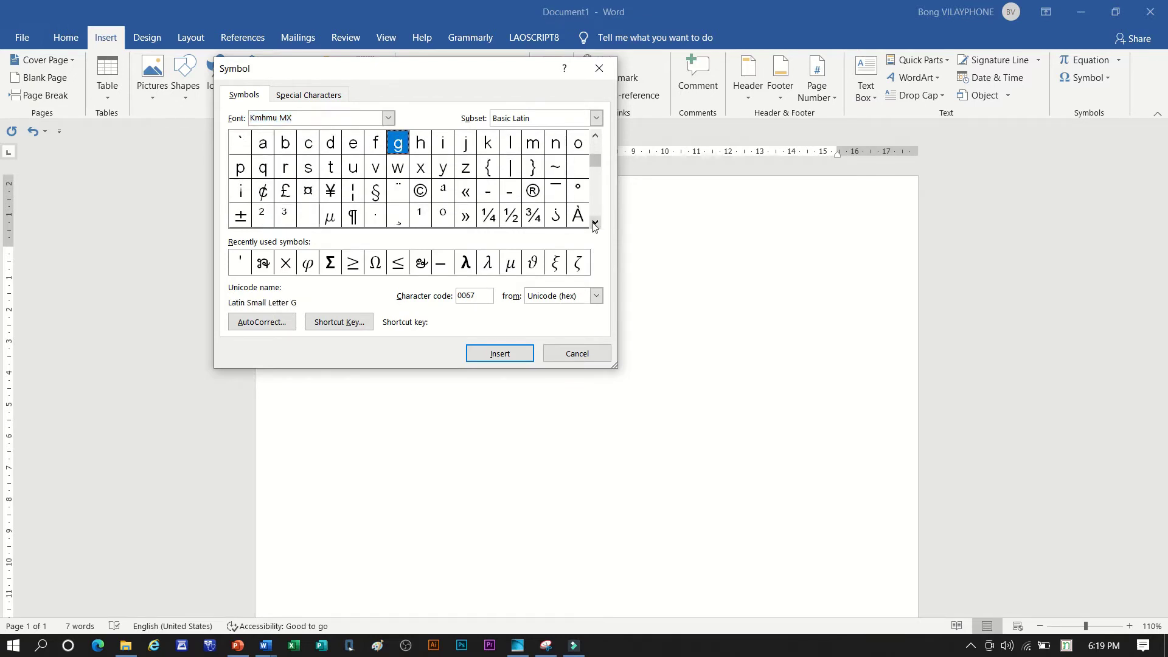
pyautogui.click(595, 223)
pyautogui.click(595, 223)
pyautogui.click(595, 223)
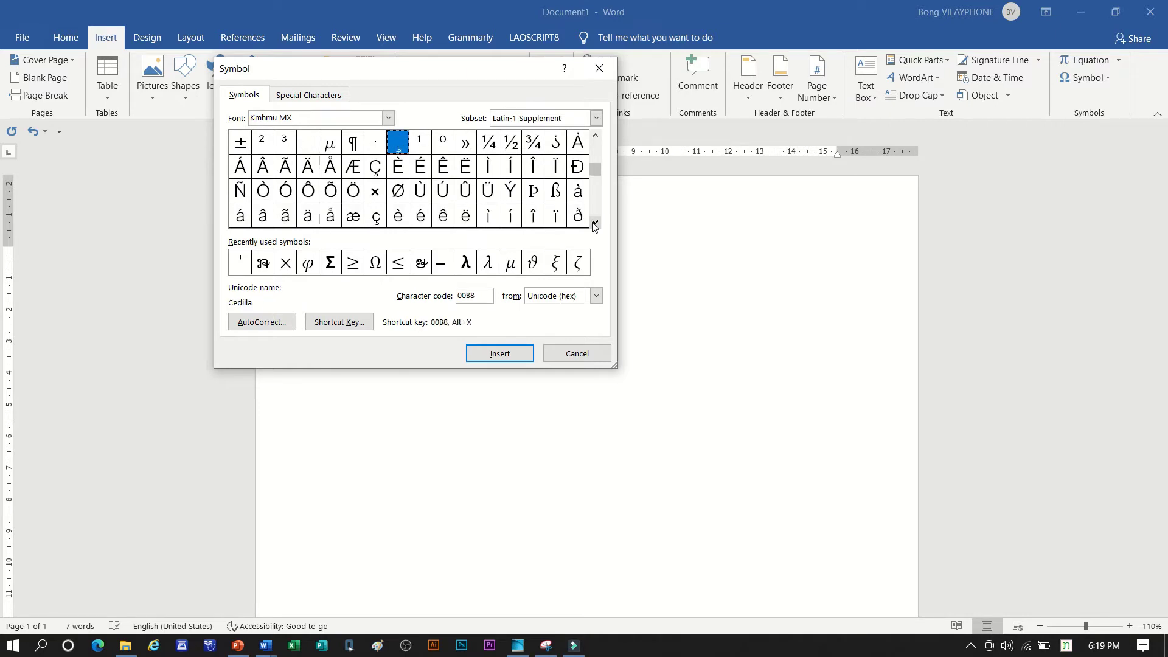
pyautogui.click(594, 223)
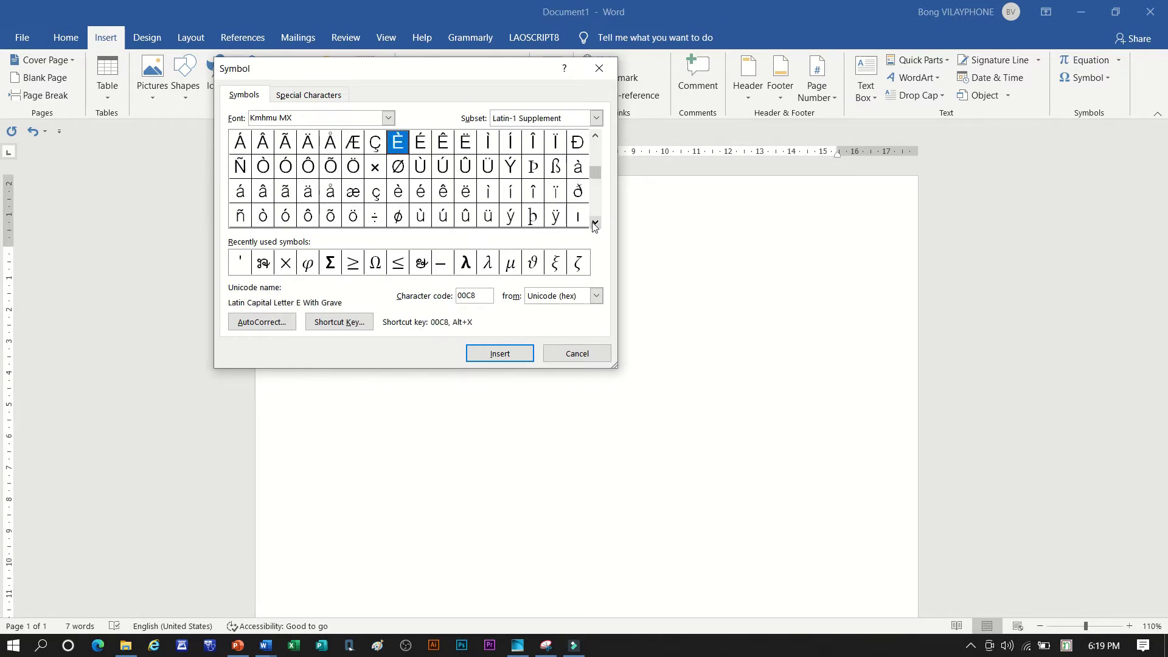
pyautogui.click(310, 168)
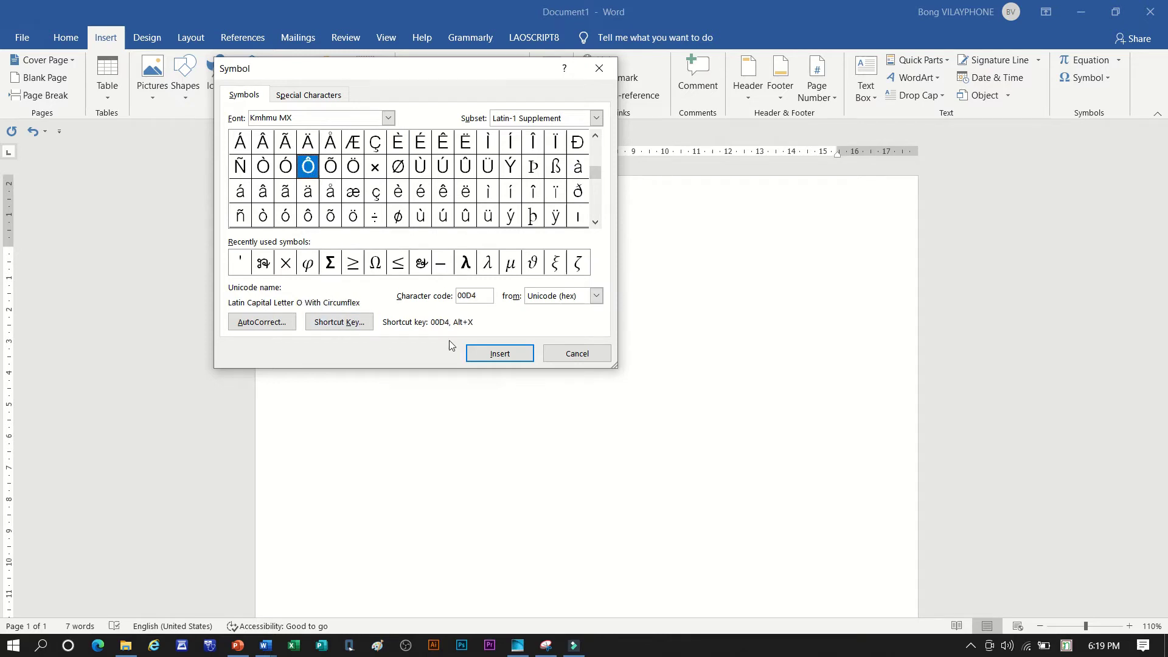
pyautogui.click(501, 353)
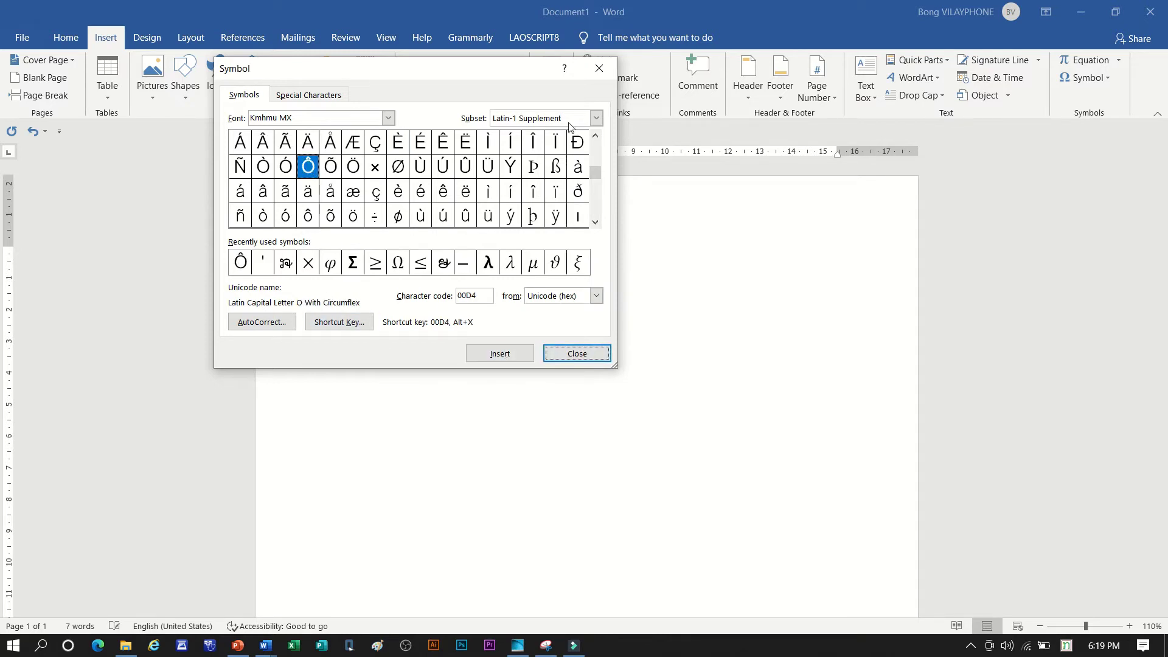
pyautogui.click(599, 68)
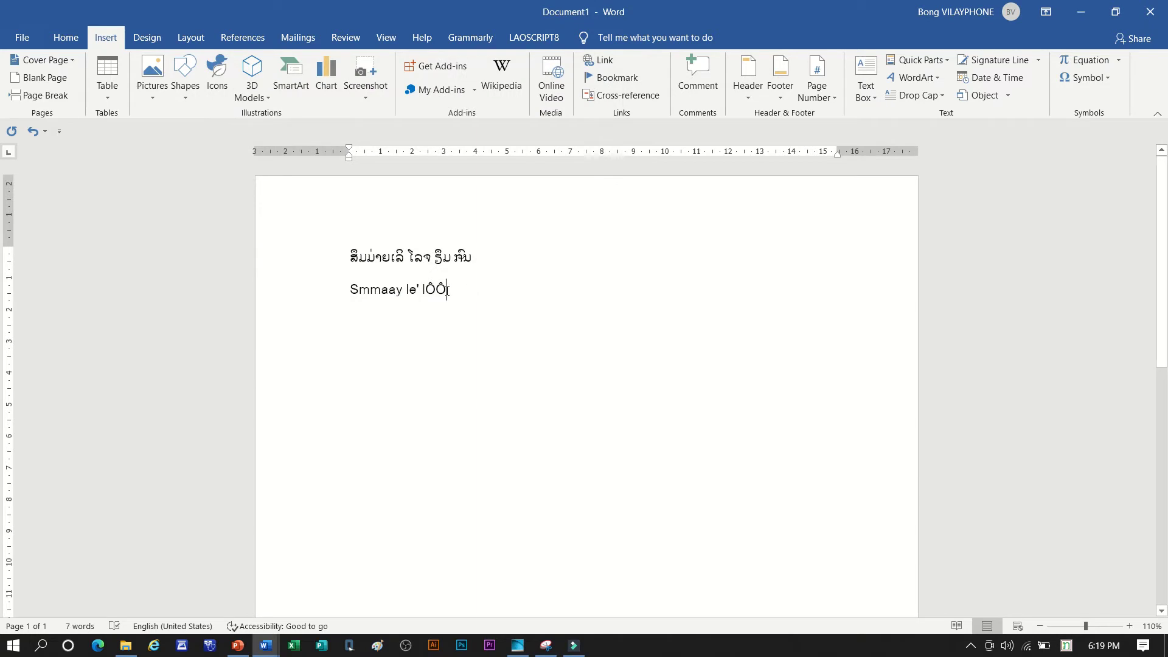
# Delete the two capital Ô characters at the end of the second line
pyautogui.moveTo(447, 291); pyautogui.dragTo(425, 290)
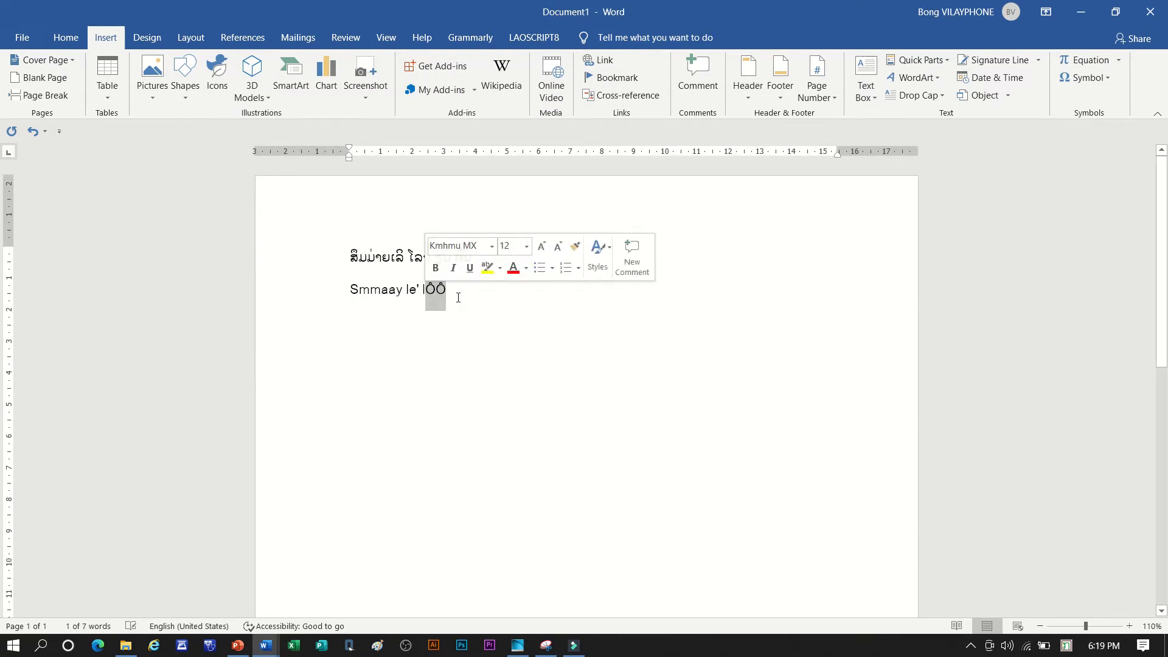
pyautogui.click(70, 39)
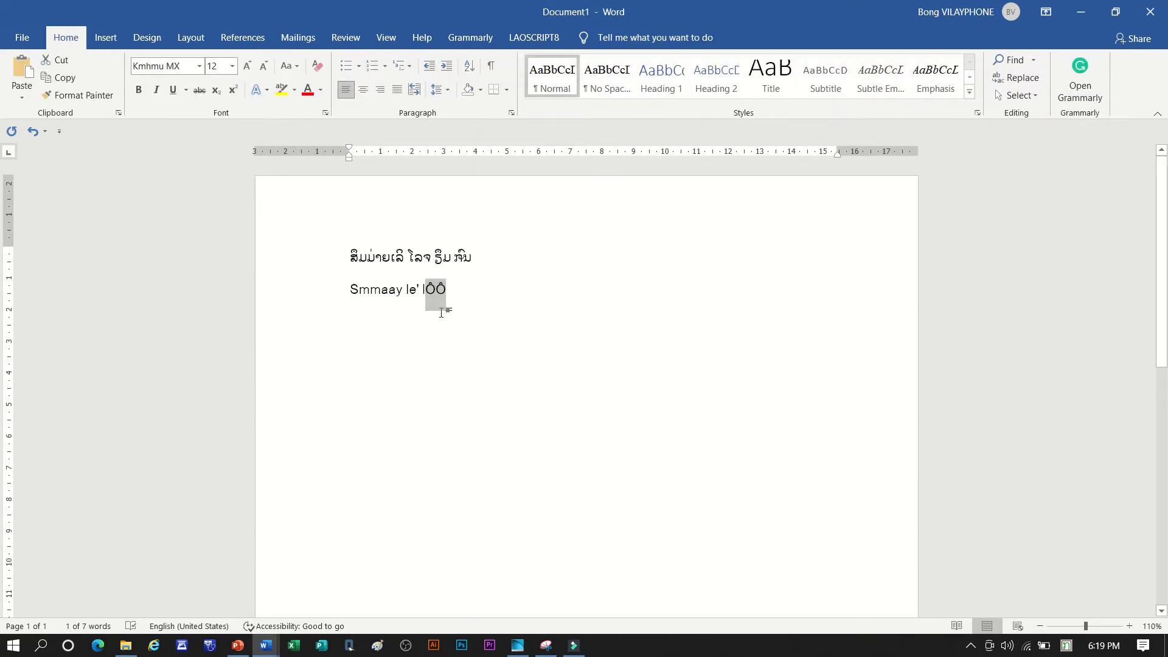
pyautogui.click(452, 293)
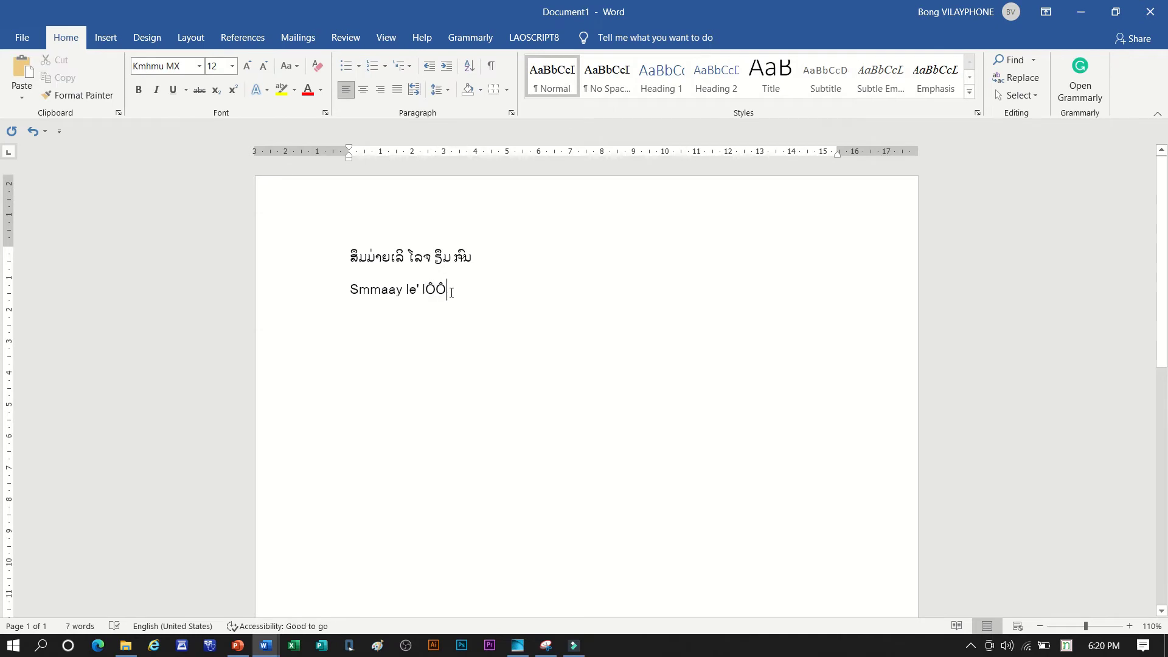
pyautogui.press('BackSpace')
pyautogui.press('BackSpace')
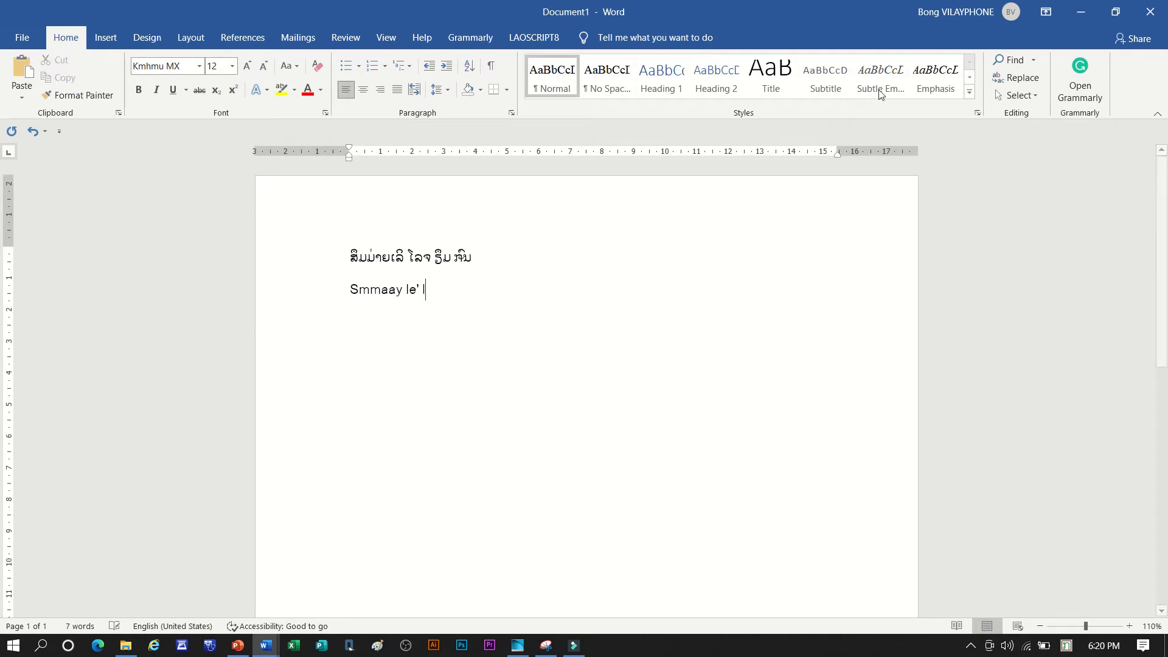
# Insert the small letter ô with code 00F4 from the Kmhmu MX symbols after the final "l" of the second line
pyautogui.click(107, 41)
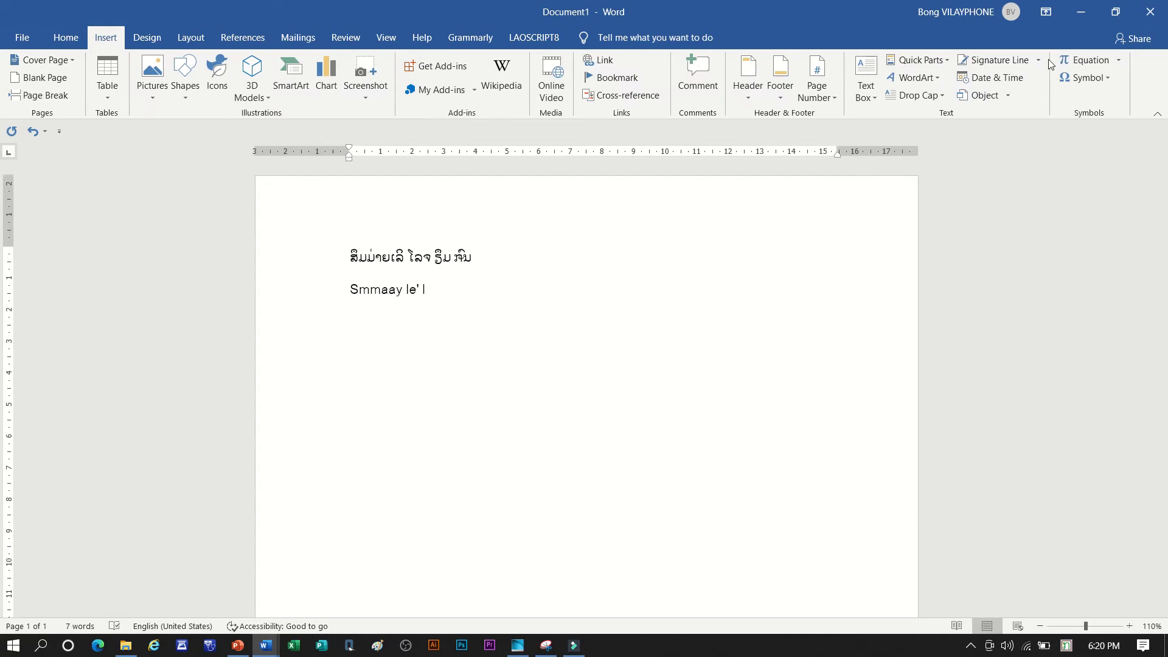
pyautogui.click(1105, 79)
pyautogui.click(1096, 191)
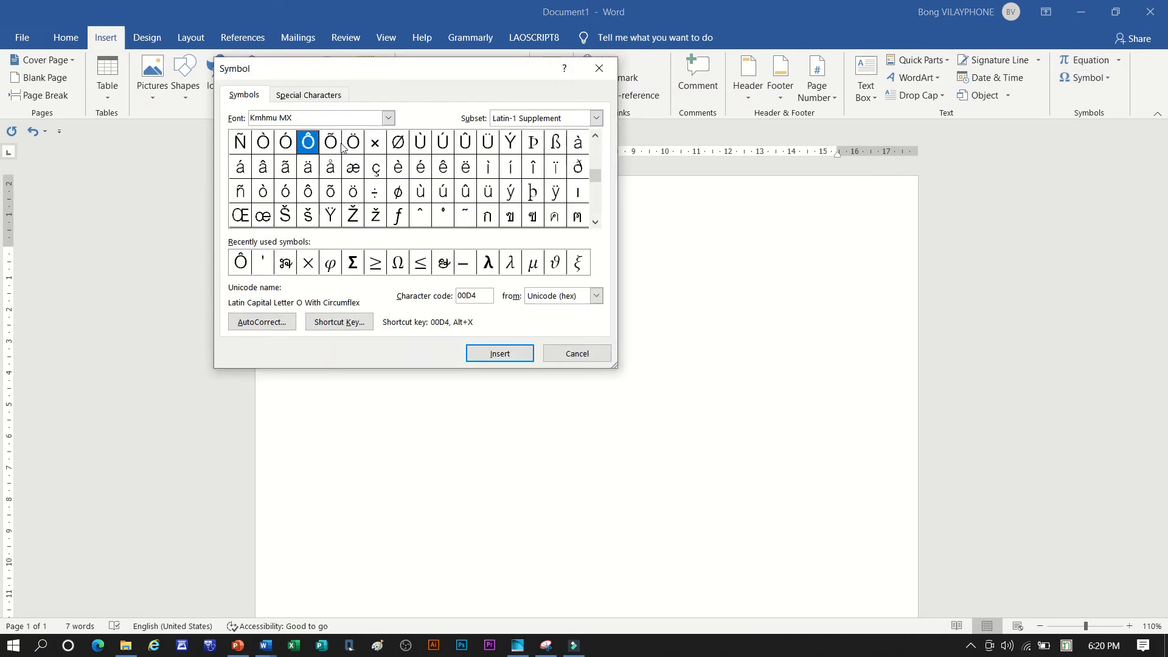
pyautogui.click(308, 192)
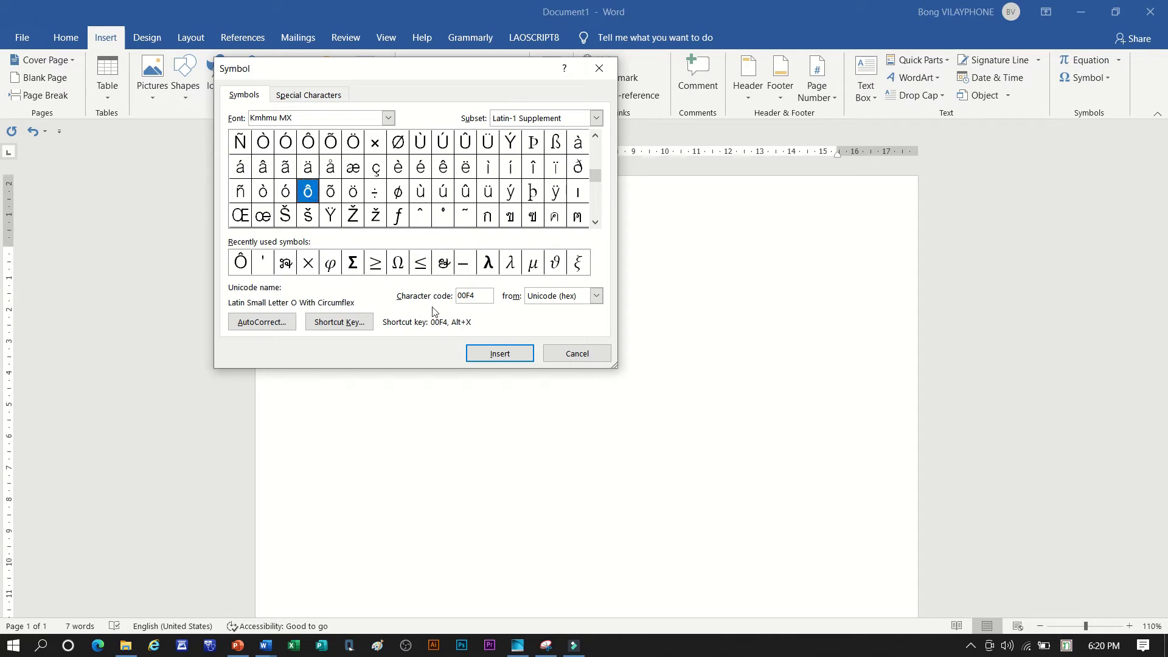
pyautogui.click(500, 354)
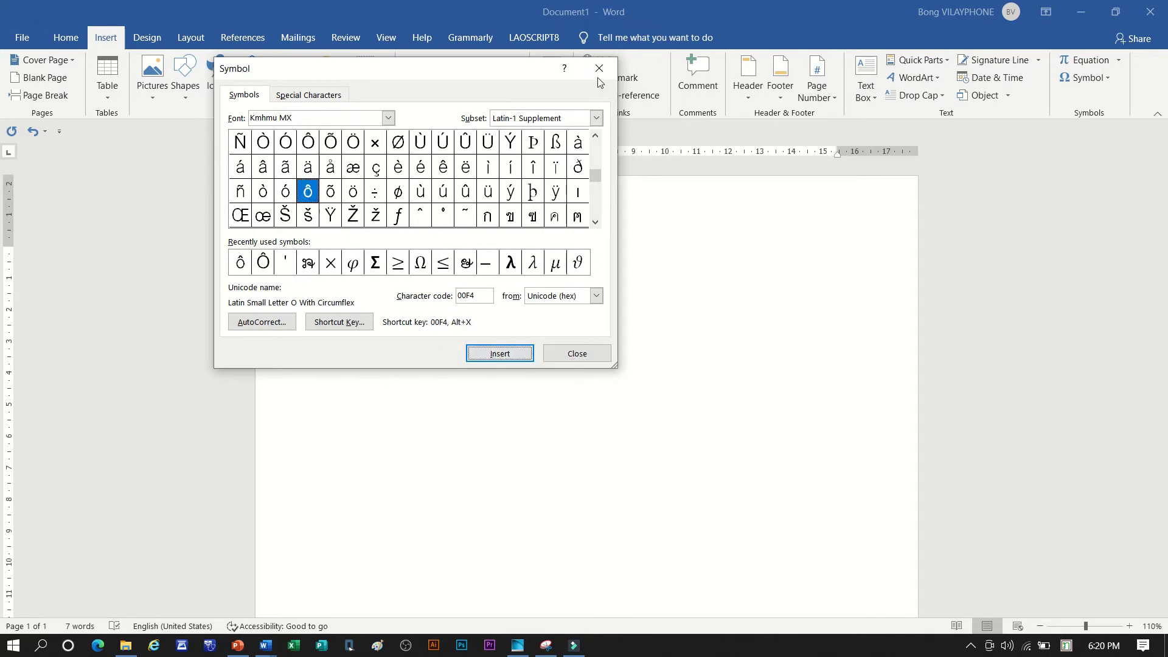
pyautogui.press('Escape')
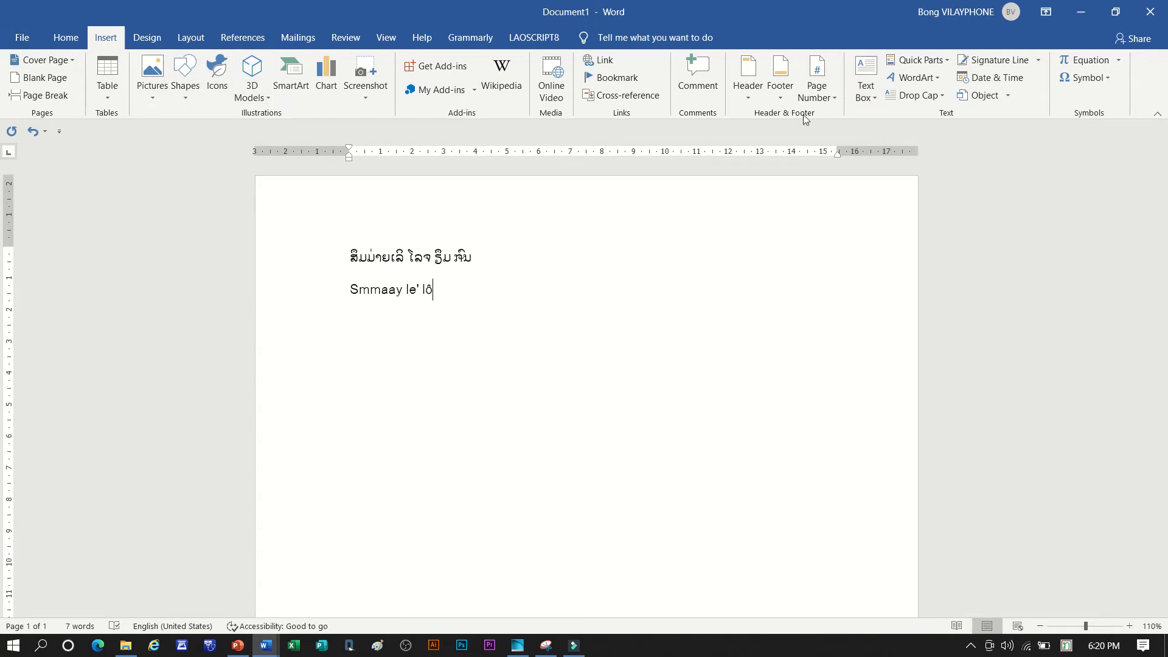
# Insert a second ô after "lô" on the second line and continue the line with "c jwm g"
pyautogui.click(1089, 79)
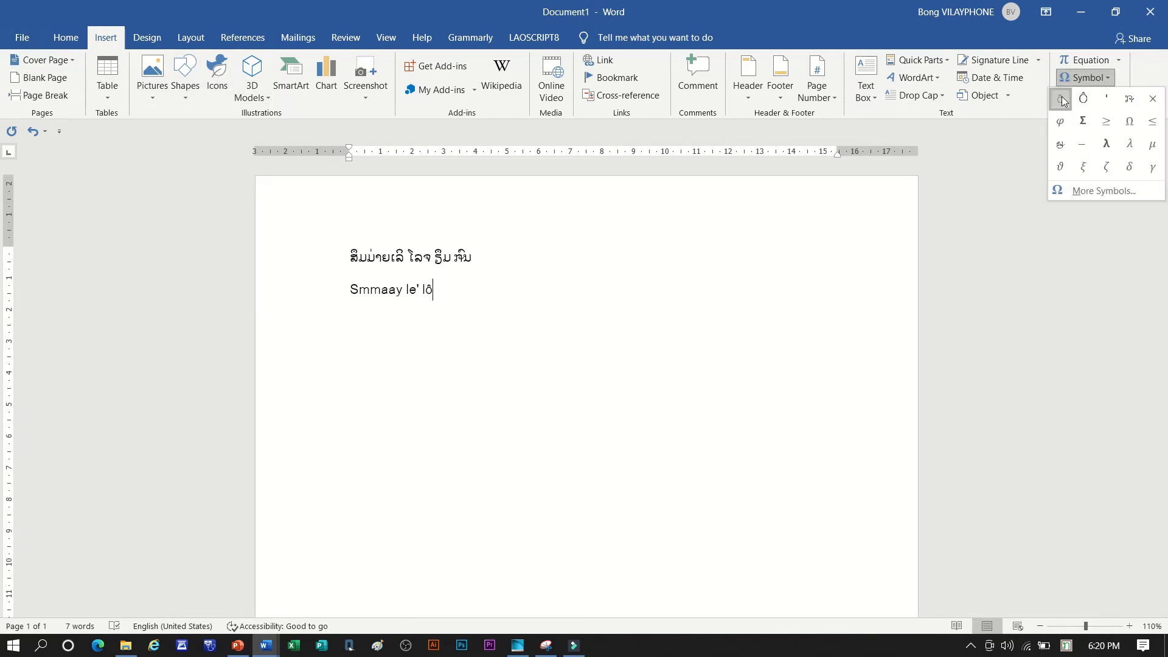
pyautogui.click(1061, 99)
pyautogui.write('c')
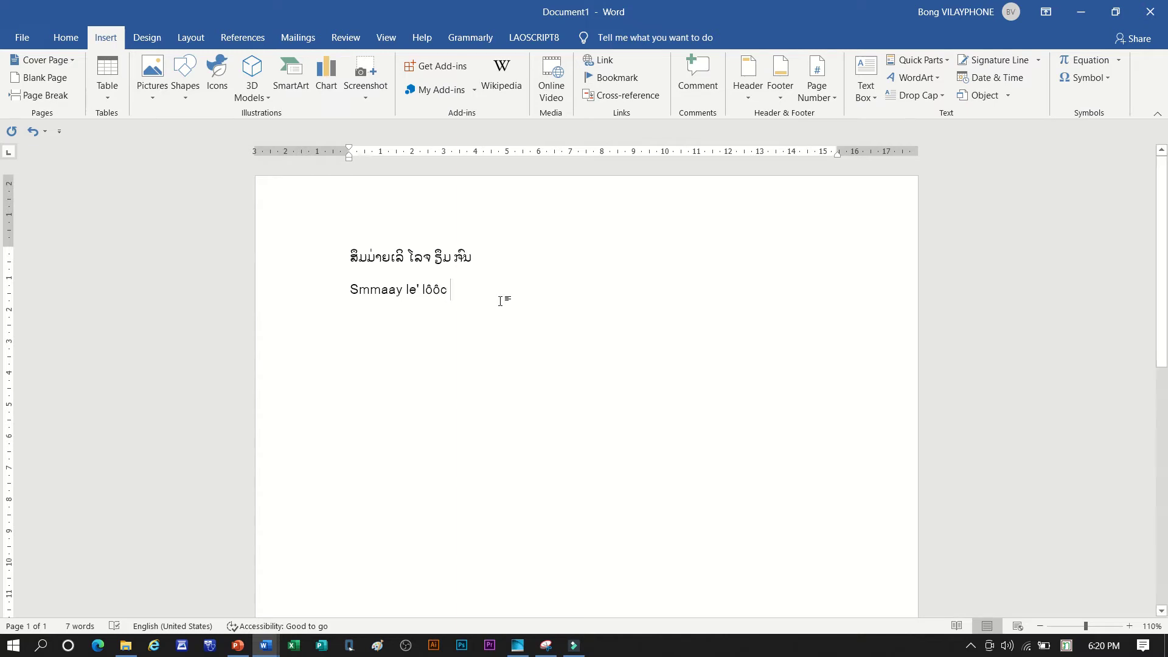
pyautogui.write(' jw')
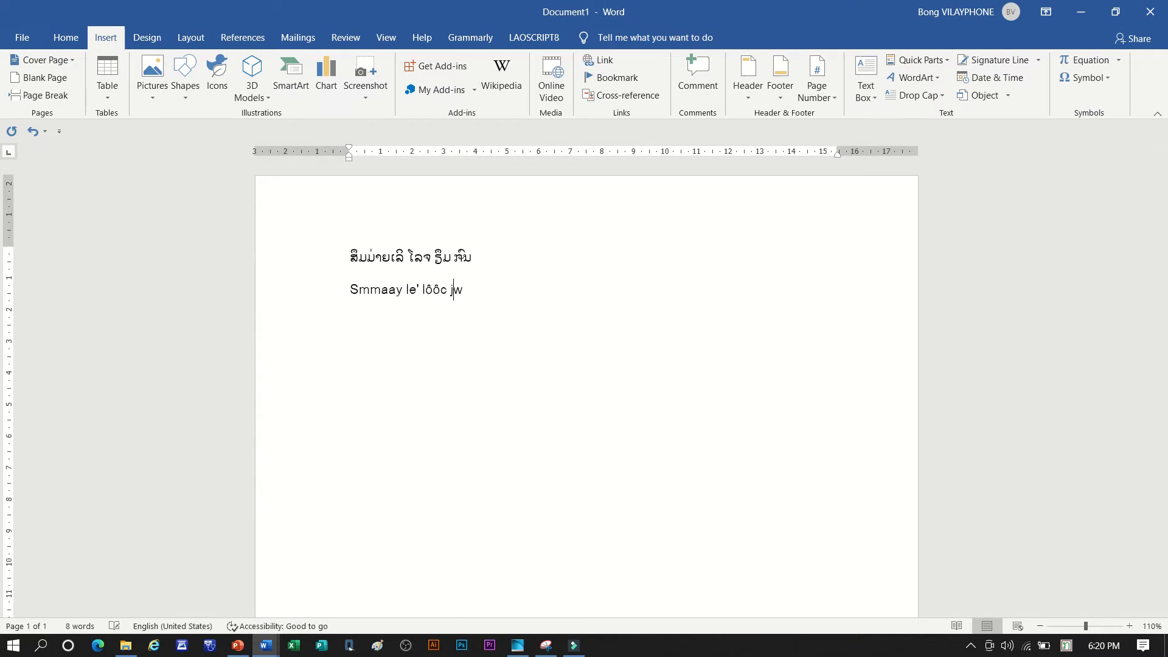
pyautogui.write('m g')
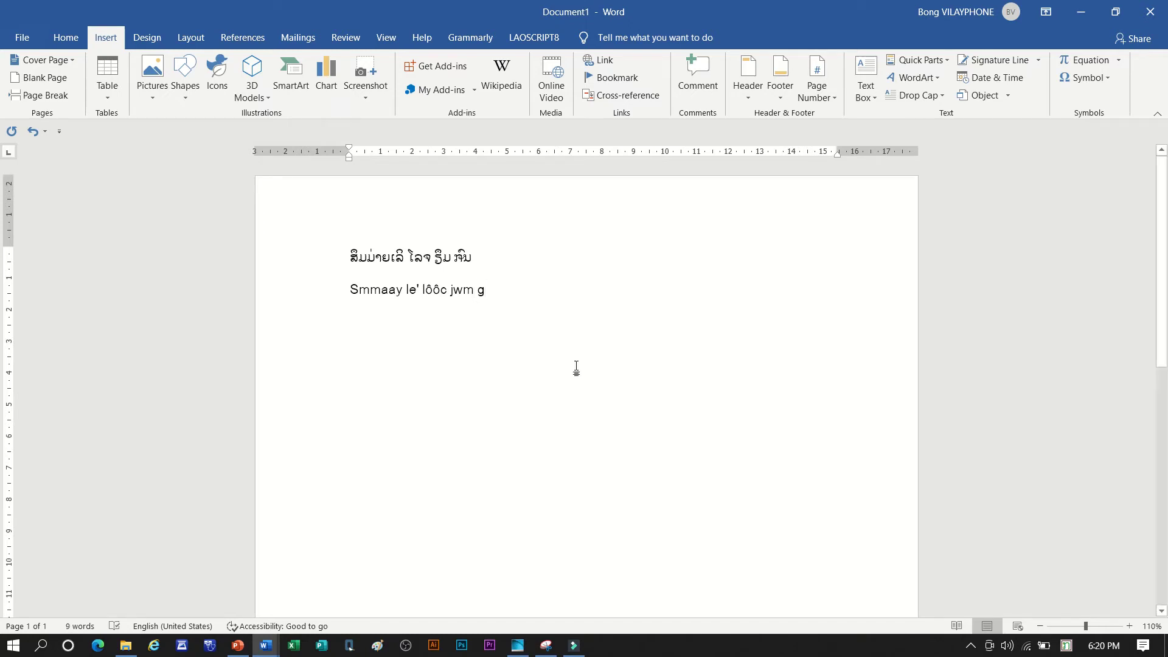
# Insert the small letter ô after the final "g" and add "n" to complete the word "gôn"
pyautogui.click(1108, 78)
pyautogui.click(1075, 101)
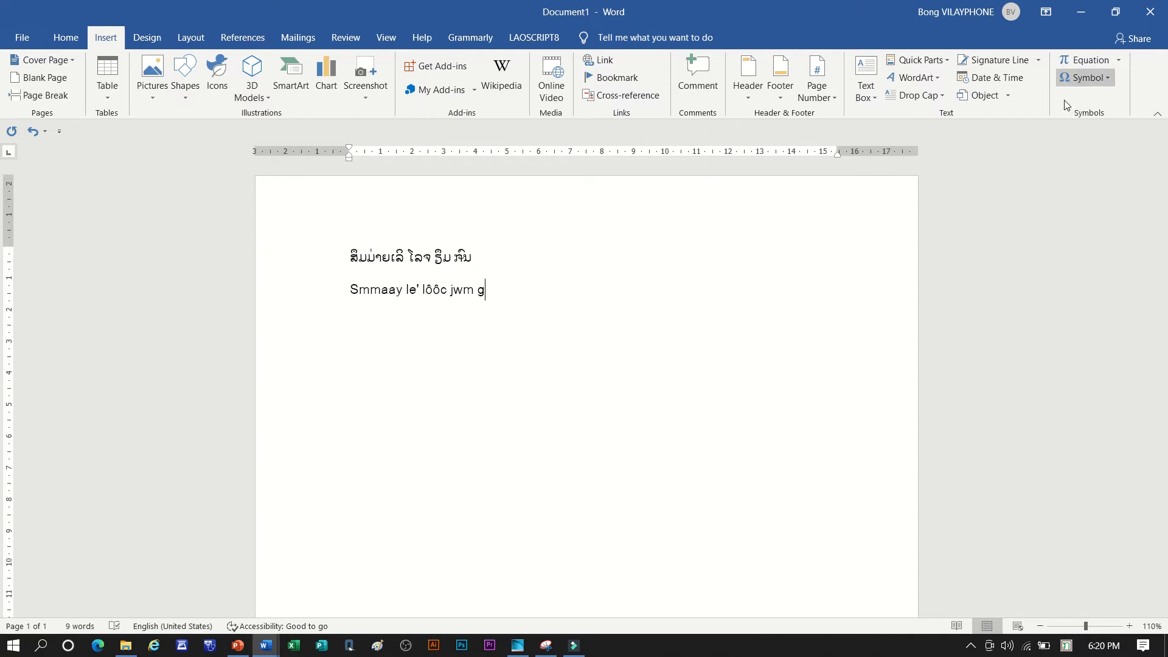
pyautogui.write('n')
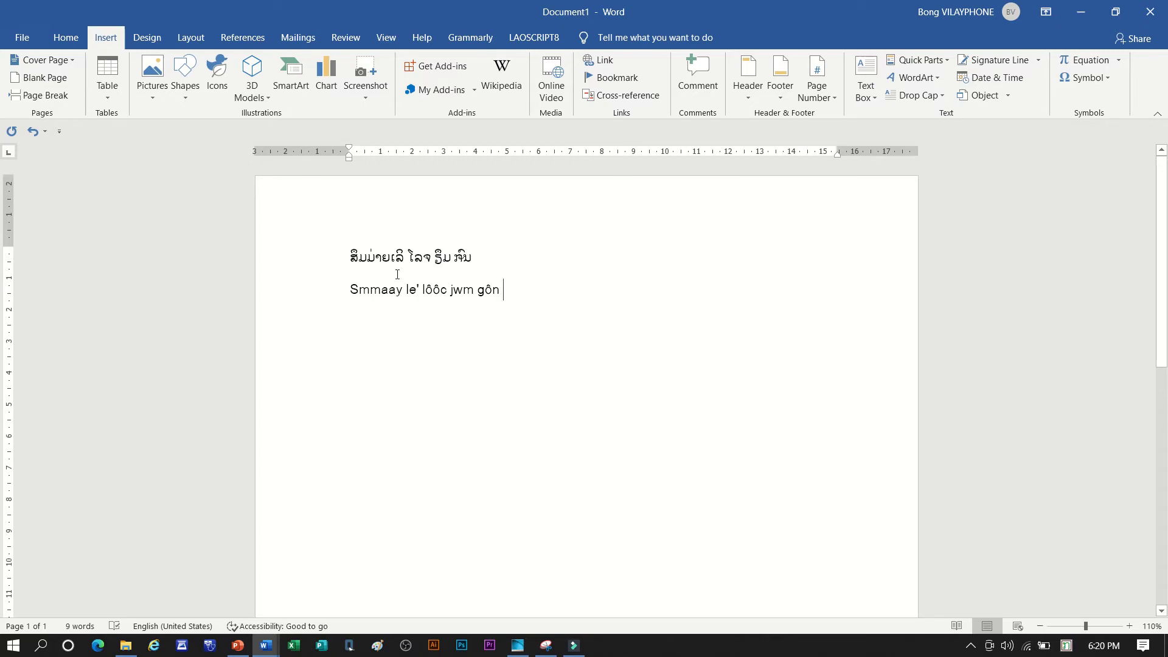
# Highlight the Lao-script line and the Latin-script line in turn, and view the available keyboard layouts
pyautogui.moveTo(343, 251); pyautogui.dragTo(491, 249)
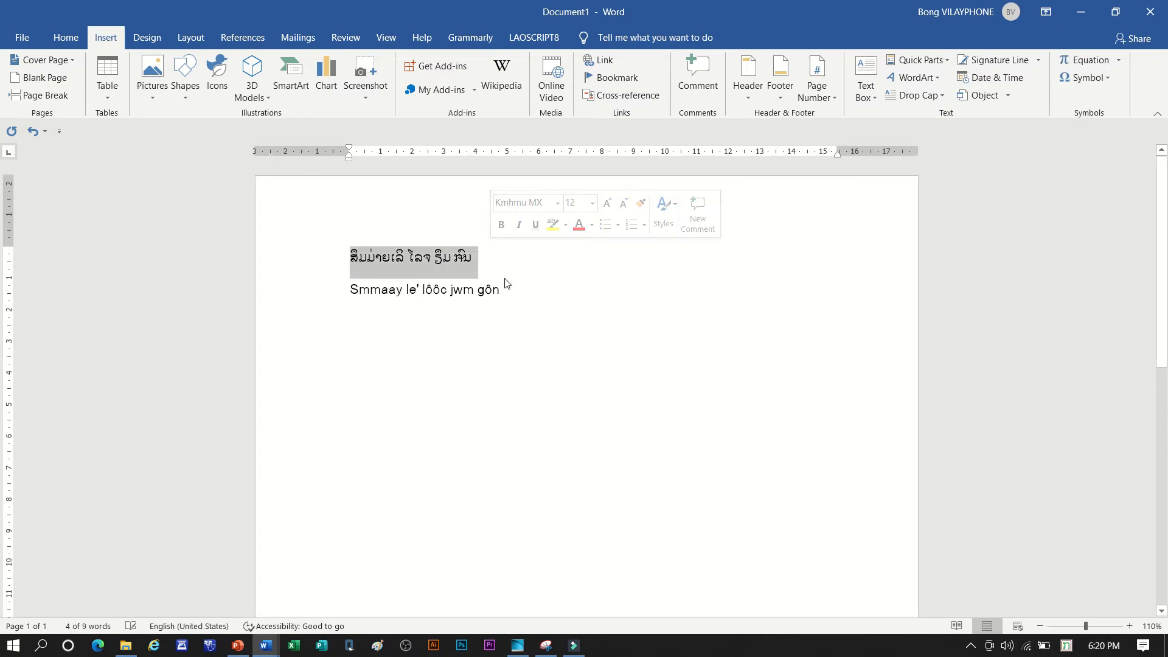
pyautogui.moveTo(504, 290); pyautogui.dragTo(348, 292)
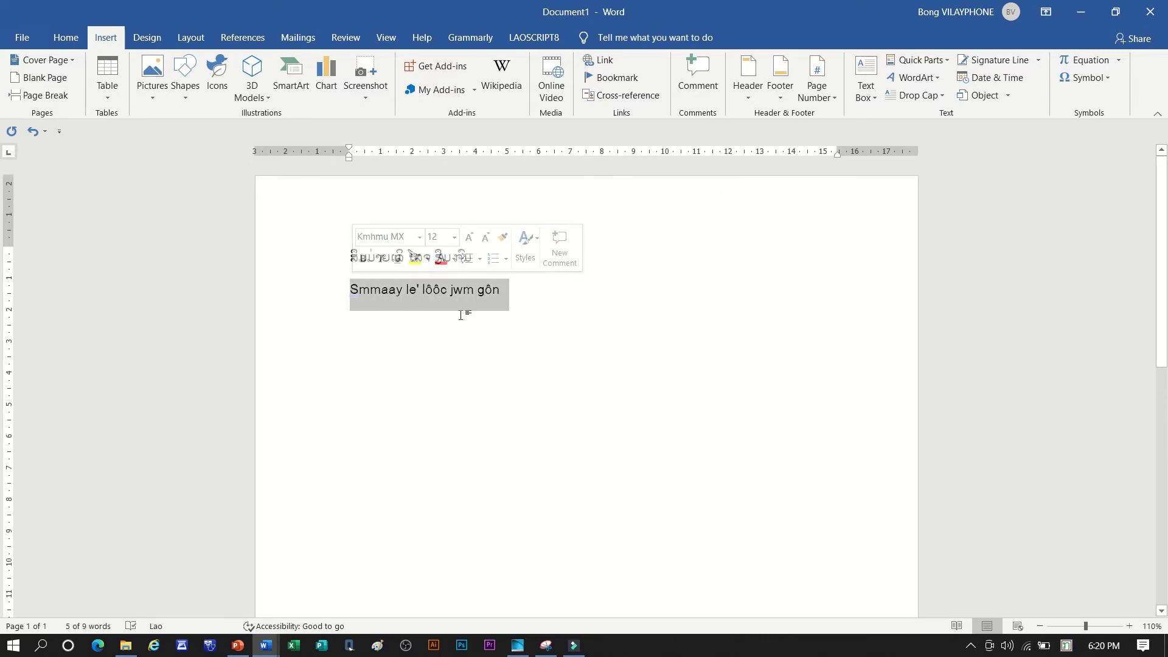
pyautogui.click(520, 298)
pyautogui.moveTo(512, 294); pyautogui.dragTo(348, 292)
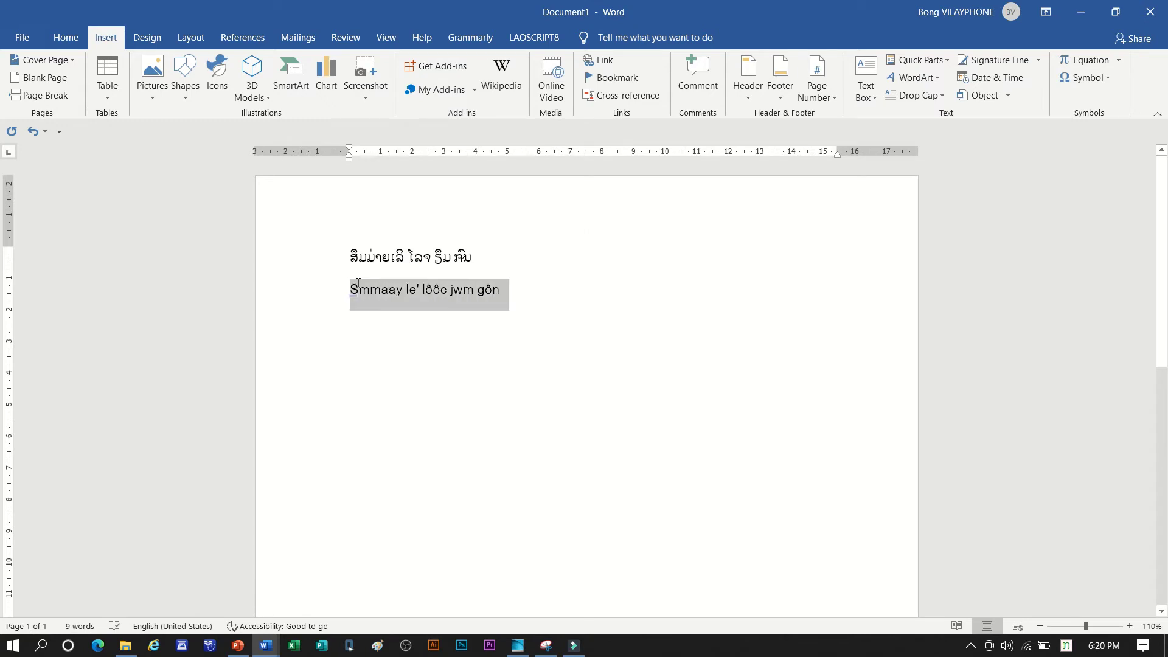
pyautogui.click(1068, 646)
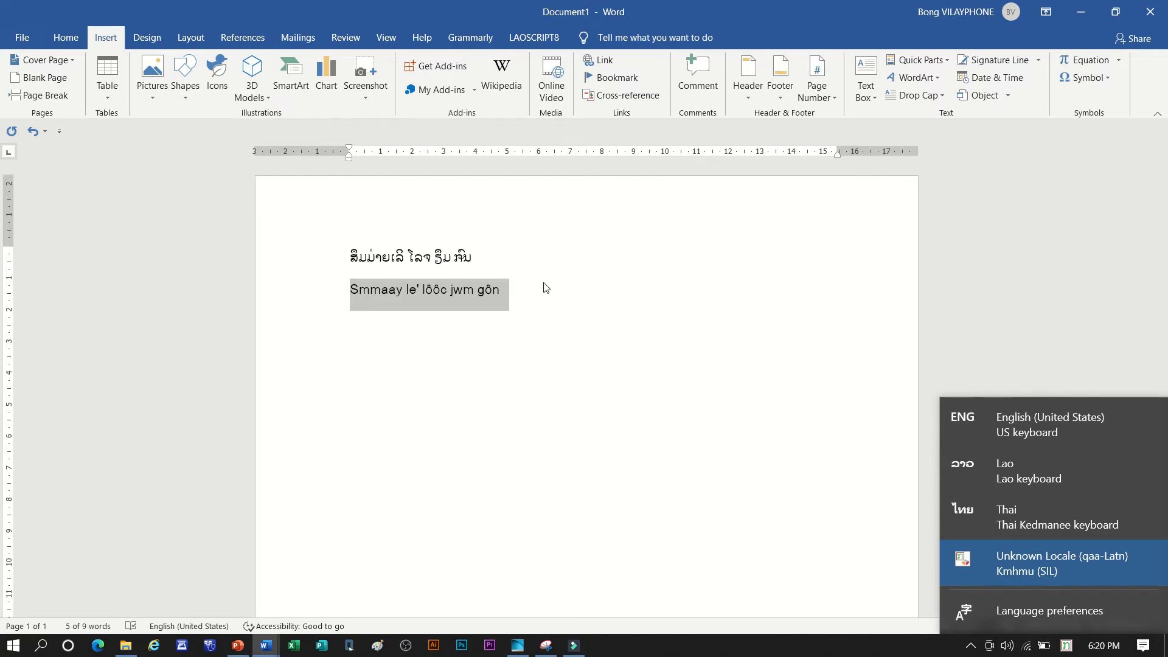
# Check the font applied to the Latin-script line and view the list of available fonts
pyautogui.click(78, 39)
pyautogui.click(76, 40)
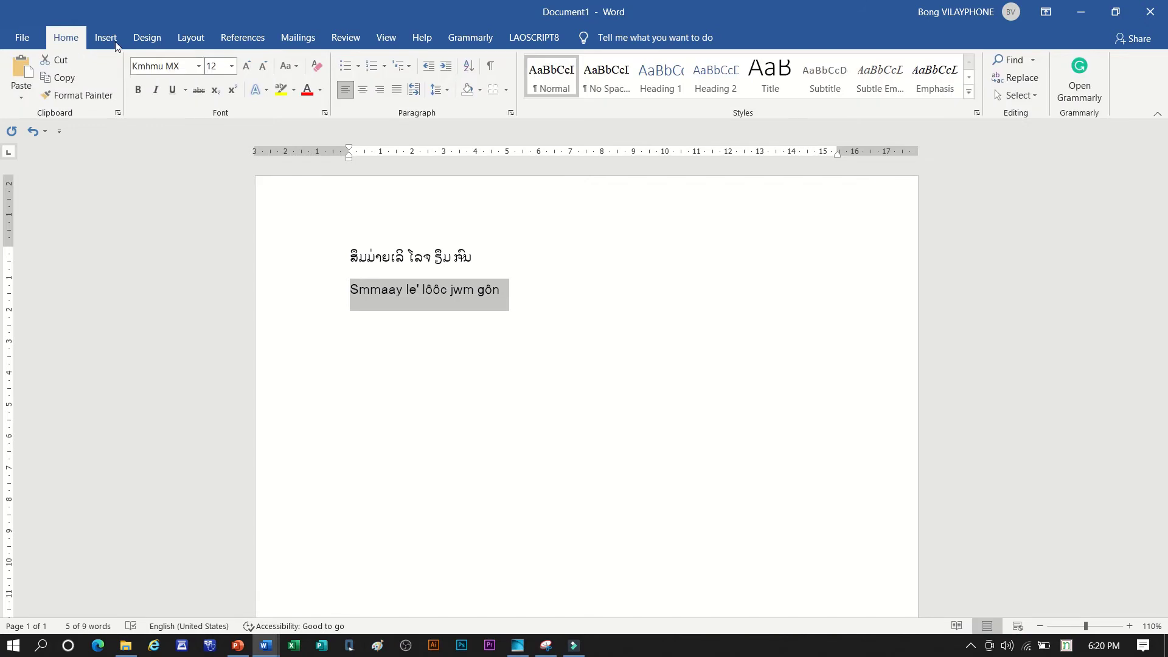
pyautogui.click(201, 66)
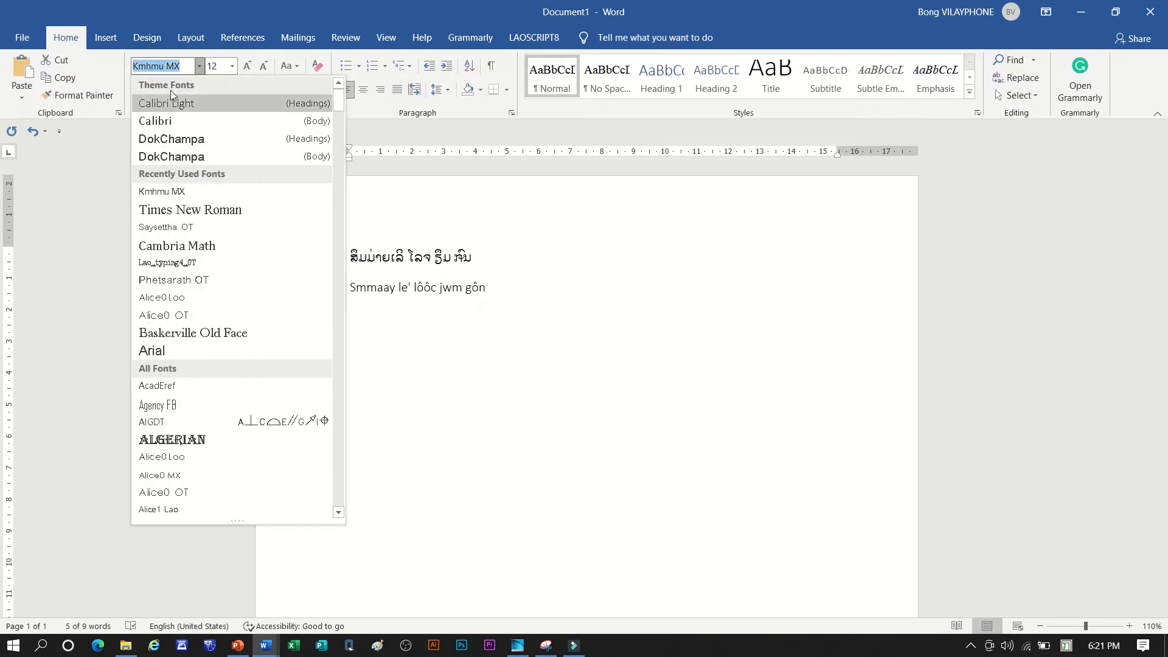
pyautogui.click(198, 70)
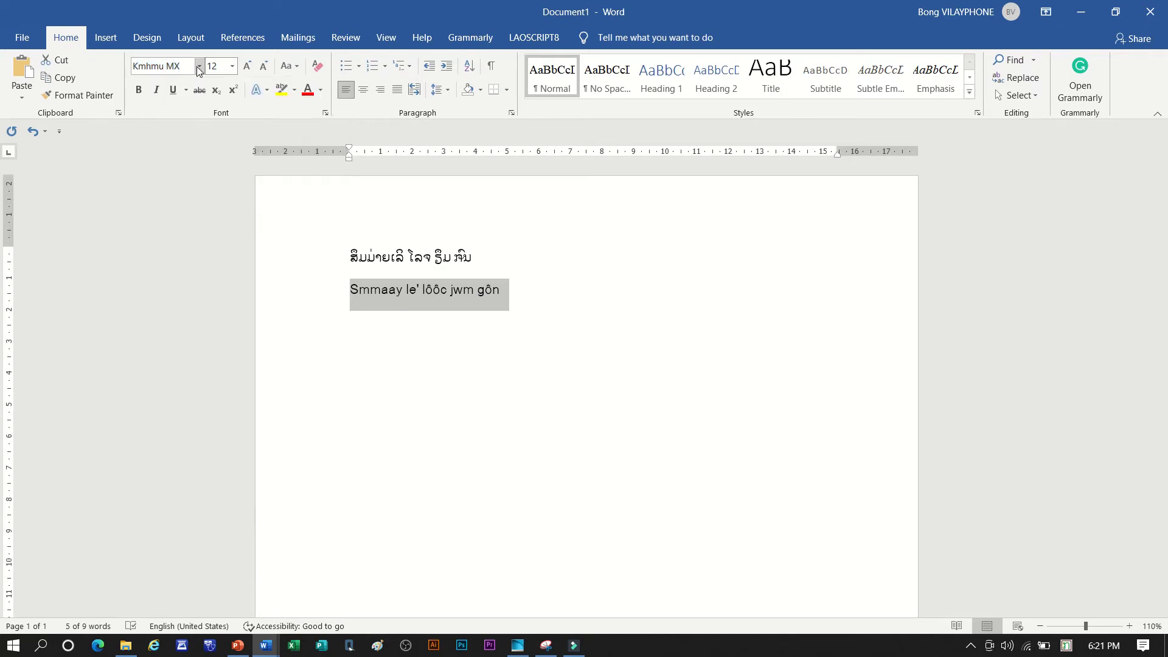
pyautogui.click(514, 285)
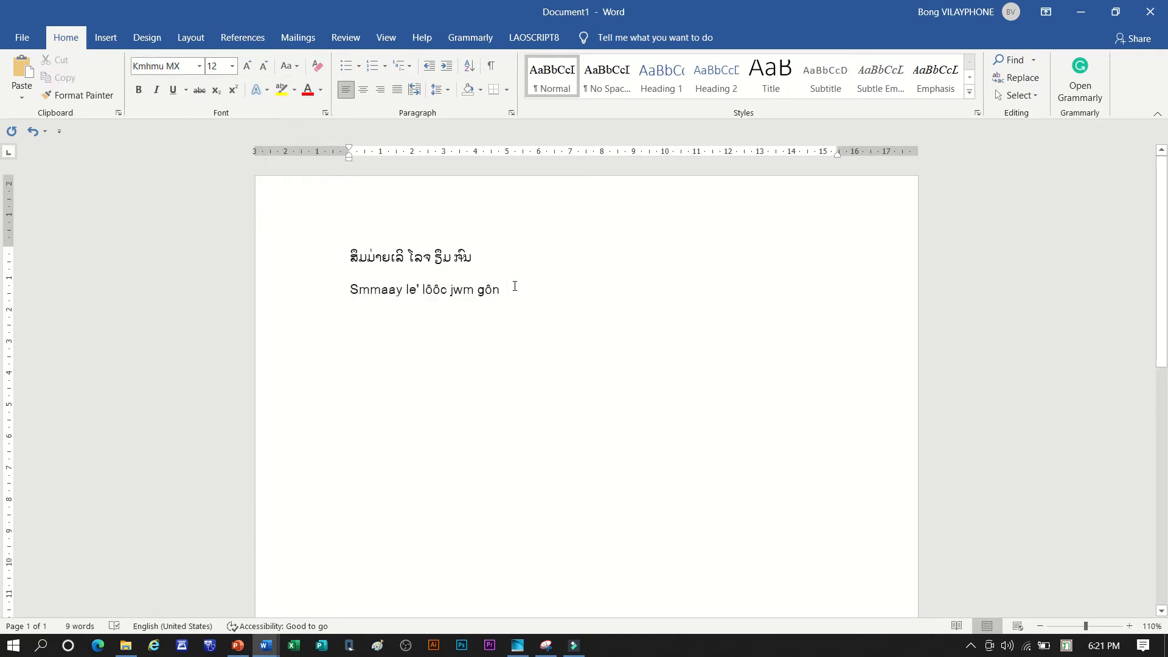
# Copy both Kmhmu text lines from the document and switch to Filmora
pyautogui.click(574, 644)
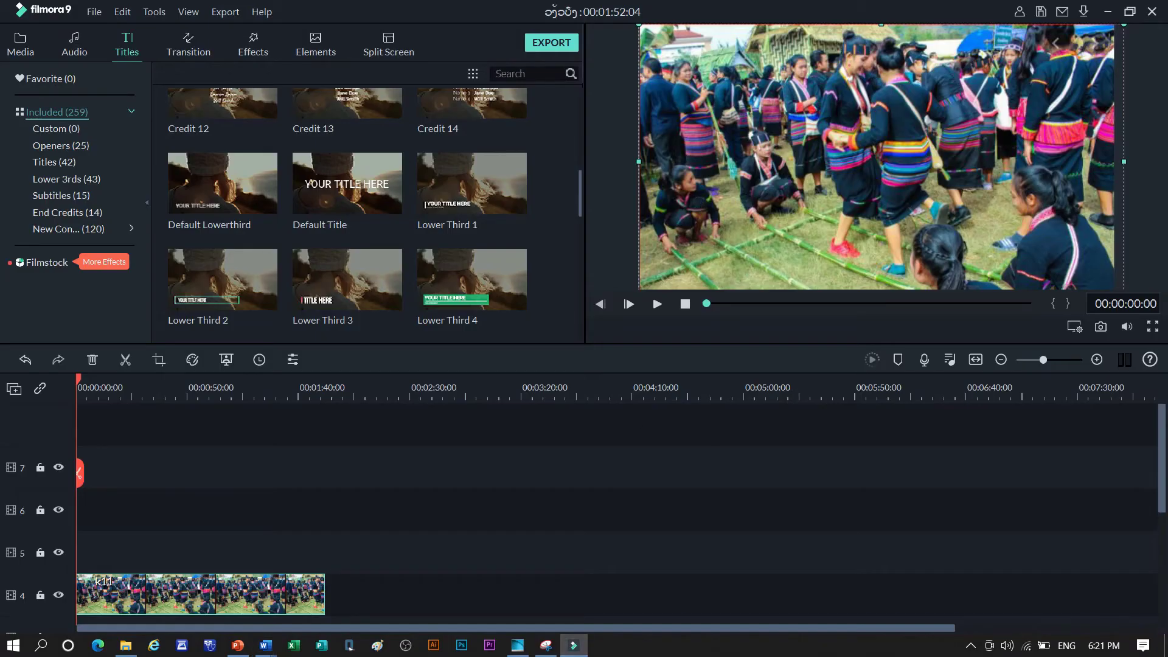
pyautogui.click(575, 646)
pyautogui.moveTo(347, 250); pyautogui.dragTo(504, 292)
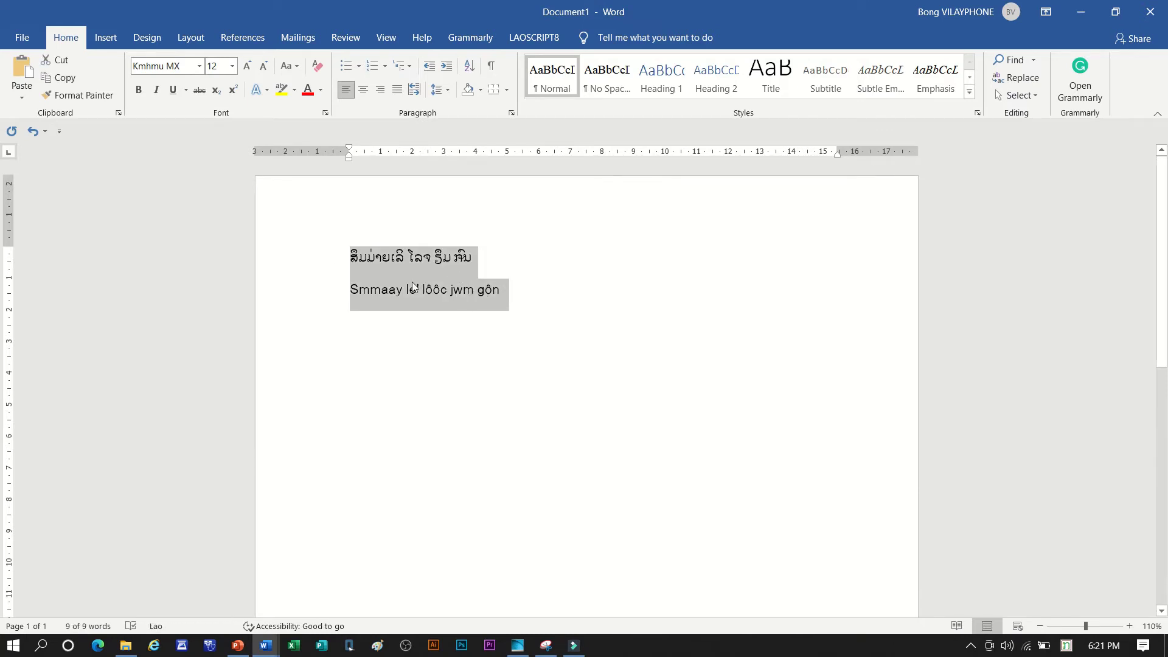
pyautogui.rightClick(392, 278)
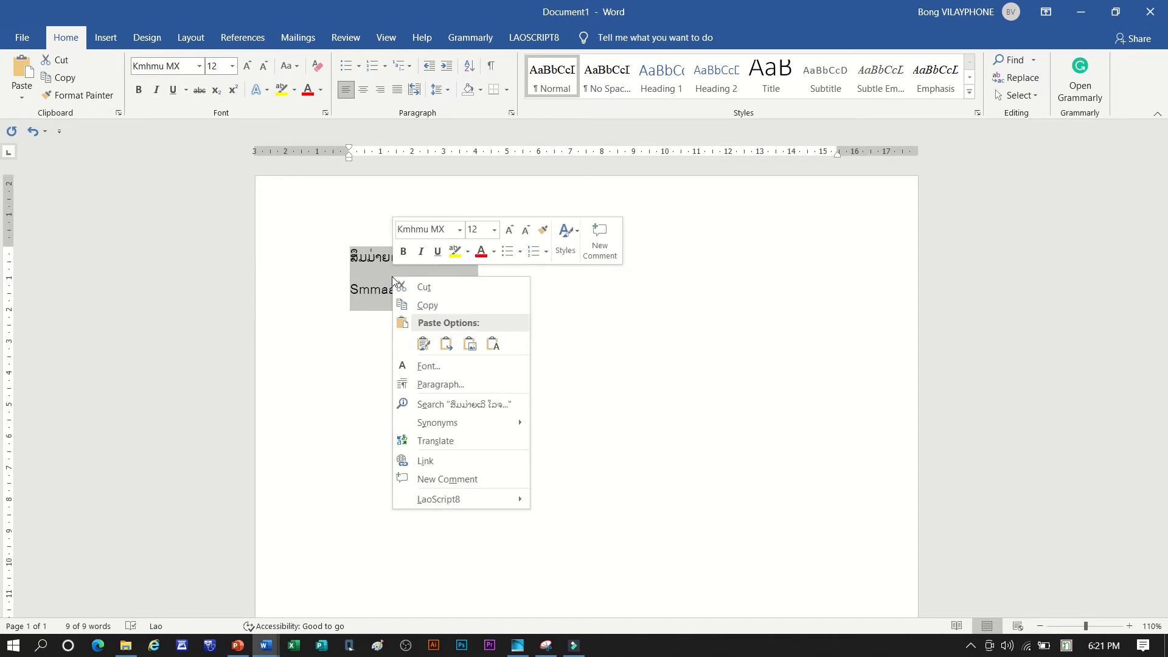
pyautogui.click(422, 308)
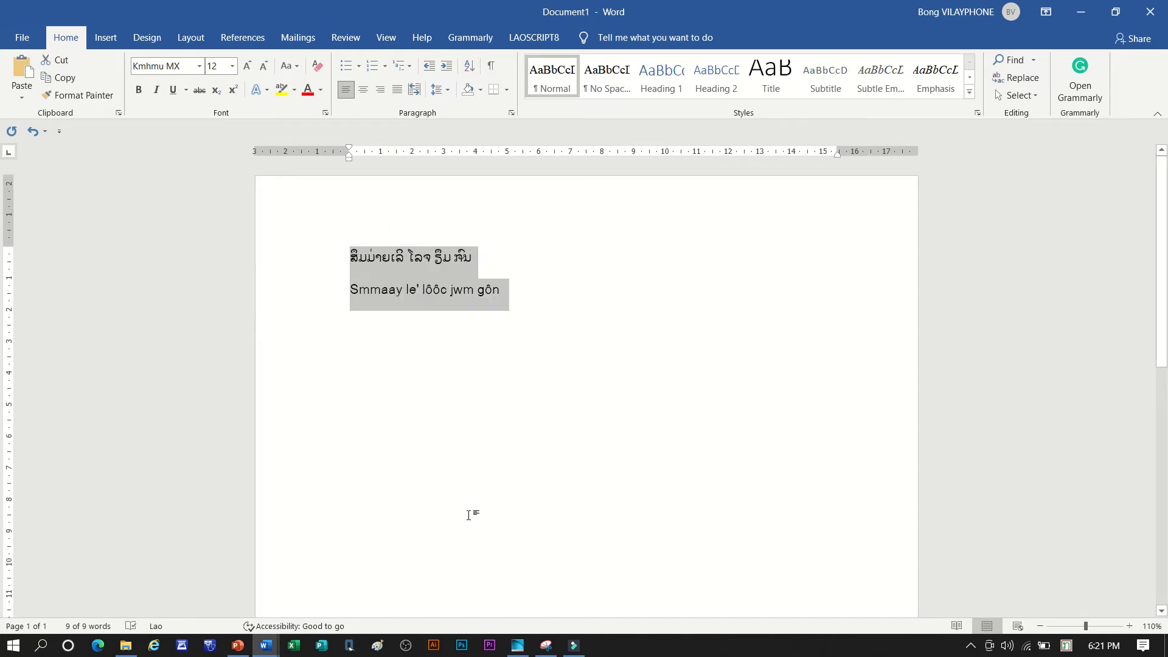
pyautogui.click(574, 645)
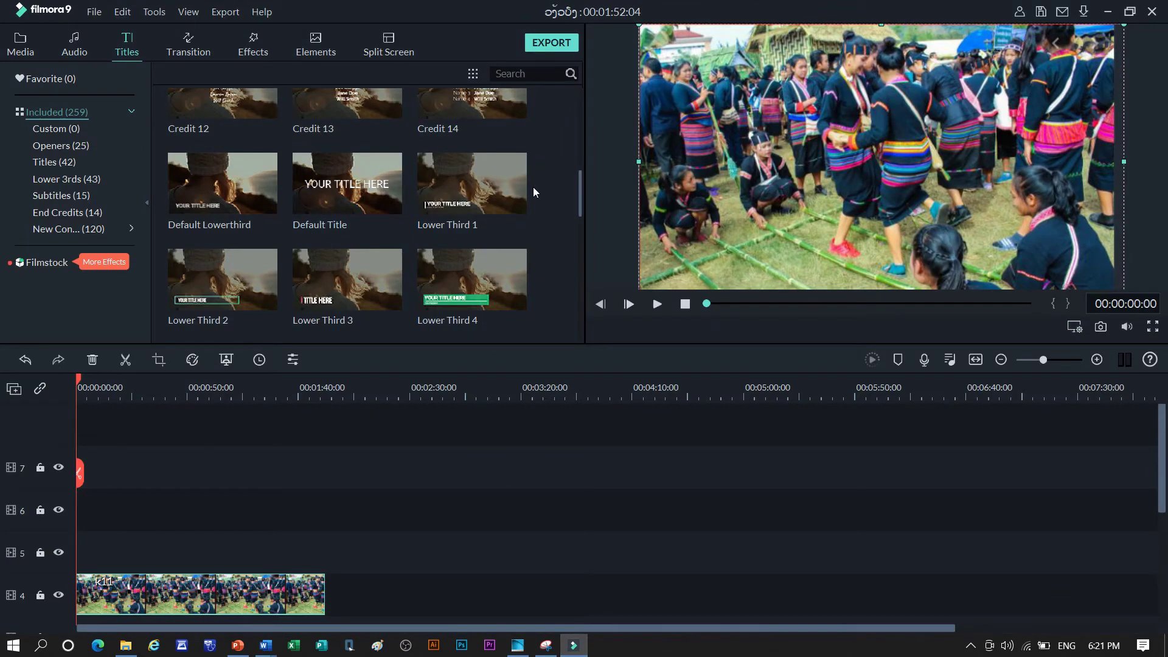
# Place the Credit 4 title at the start of video track 6 and extend it to about 30 seconds
pyautogui.scroll(5, 438, 183)
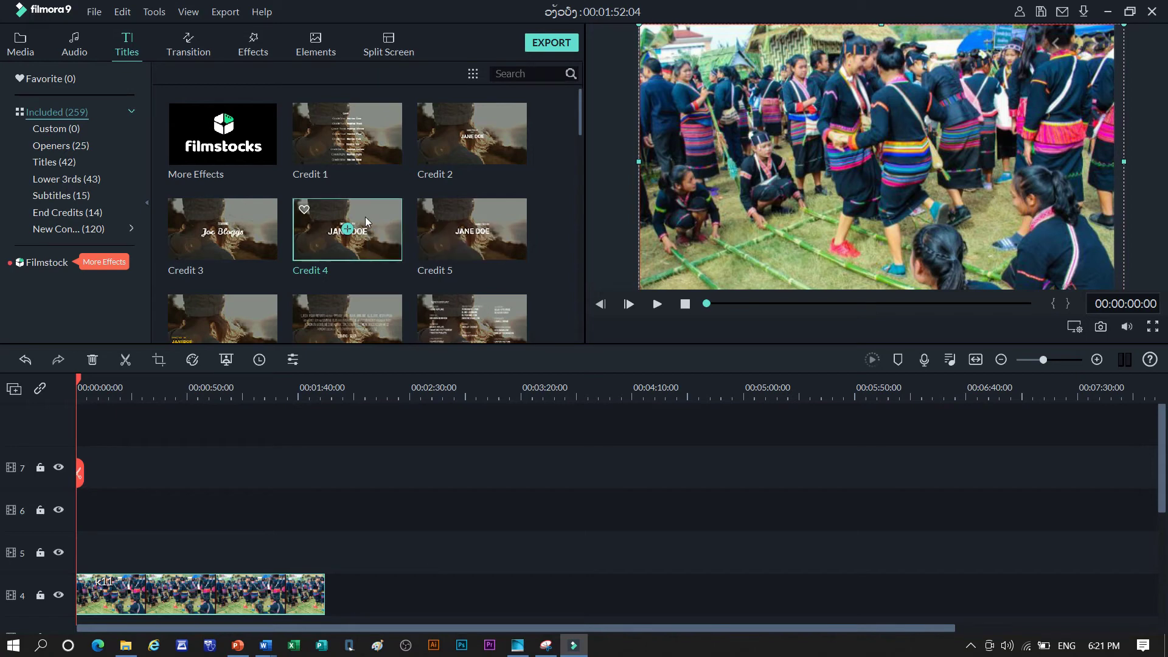
pyautogui.moveTo(365, 217); pyautogui.dragTo(201, 476)
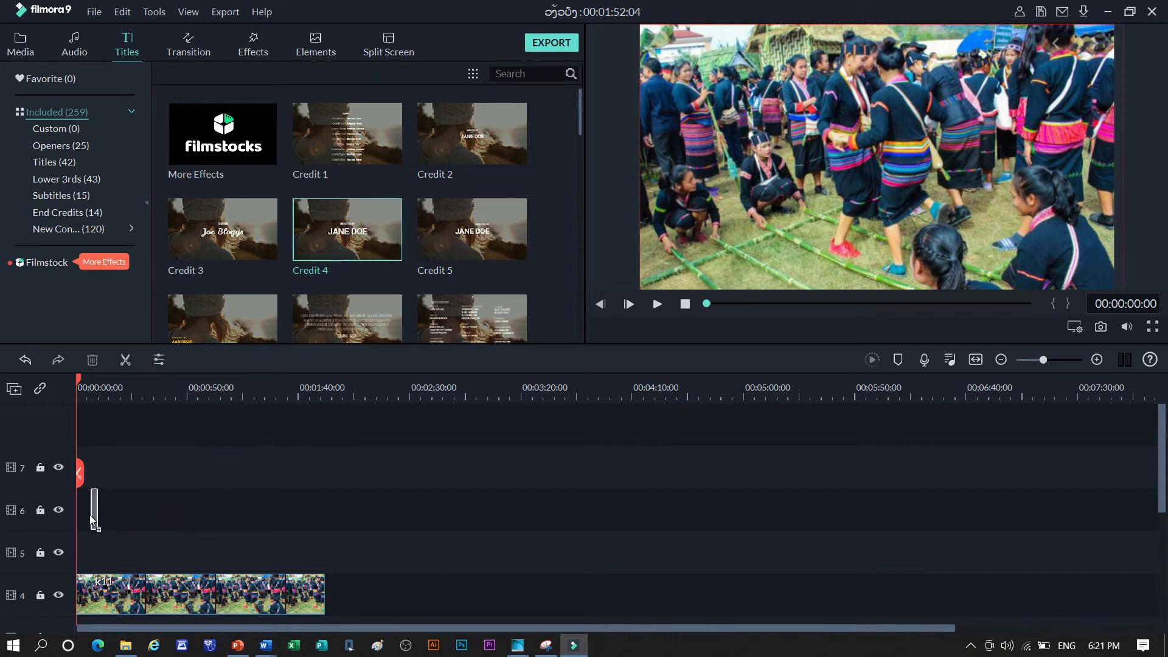
pyautogui.moveTo(89, 515); pyautogui.dragTo(89, 515)
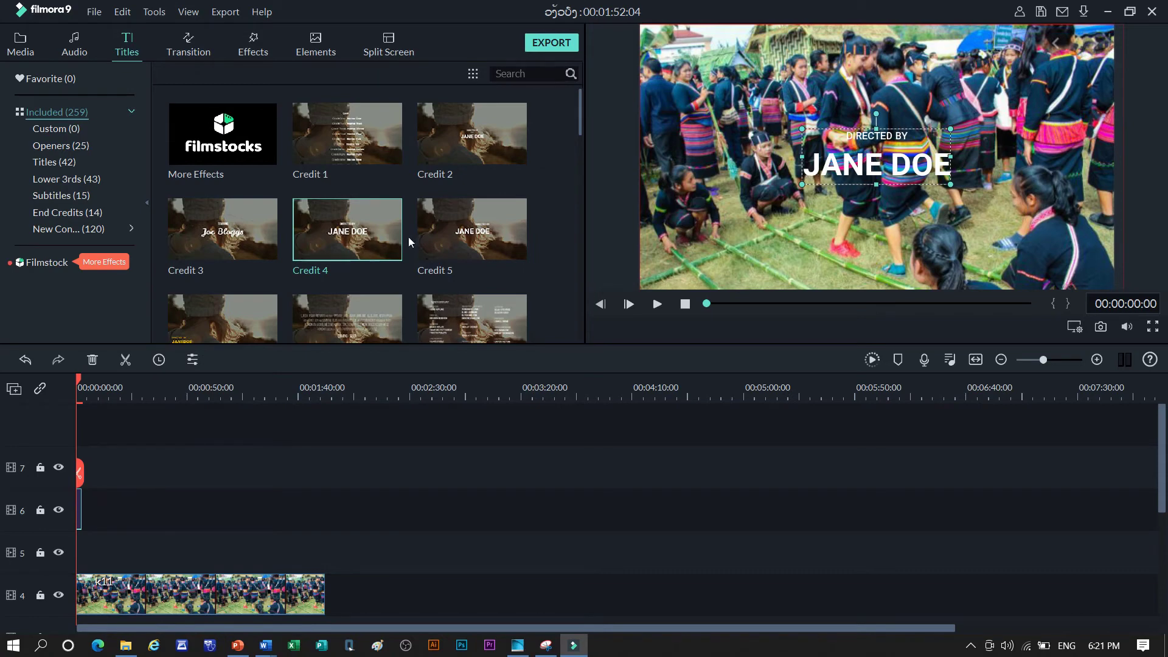
pyautogui.scroll(-3, 405, 244)
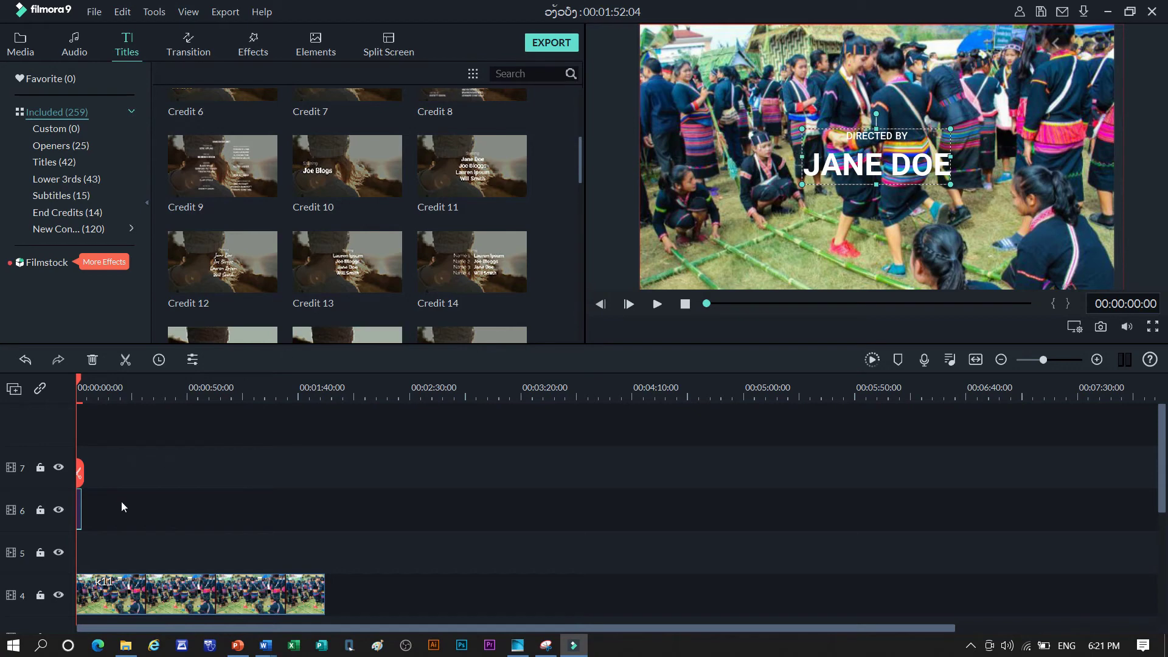
pyautogui.moveTo(81, 509); pyautogui.dragTo(147, 511)
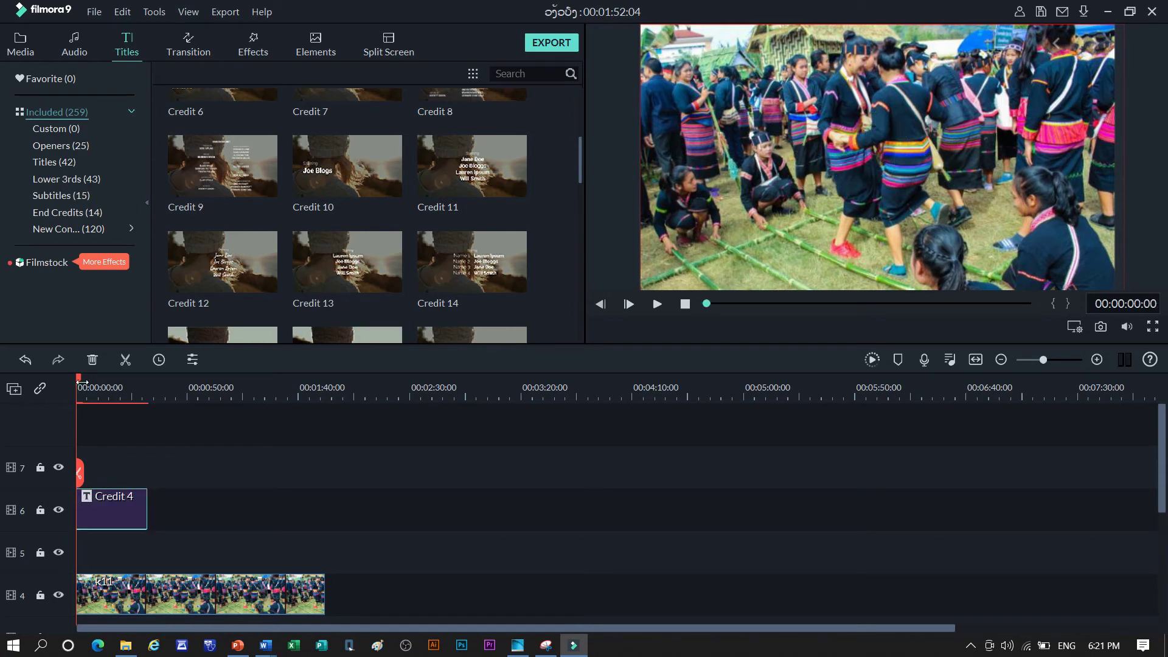
# Move the playhead to 00:00:08:26 and delete the "DIRECTED BY" line from the Credit 4 title
pyautogui.moveTo(79, 384); pyautogui.dragTo(98, 377)
pyautogui.doubleClick(895, 146)
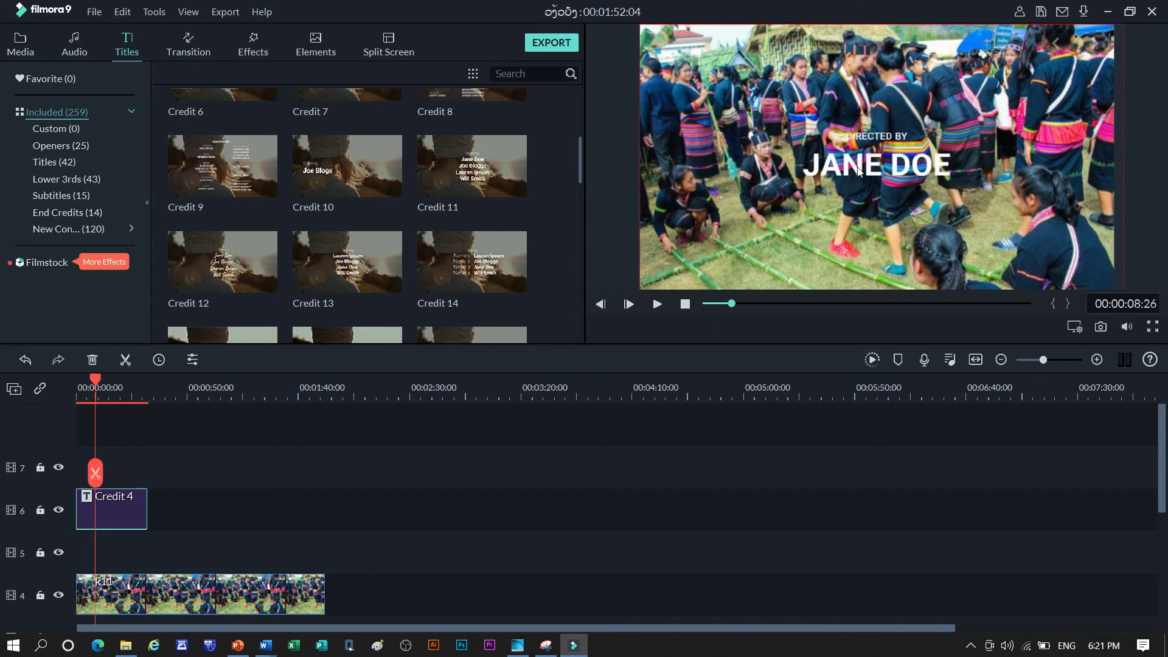
pyautogui.moveTo(913, 135); pyautogui.dragTo(840, 133)
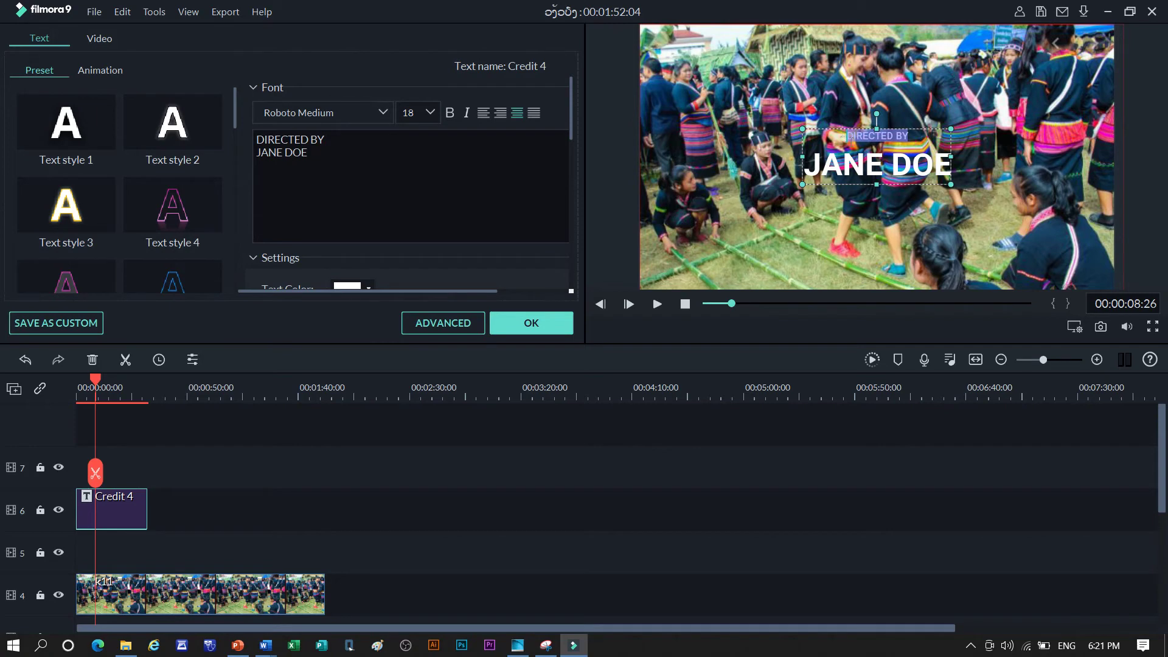
pyautogui.click(910, 141)
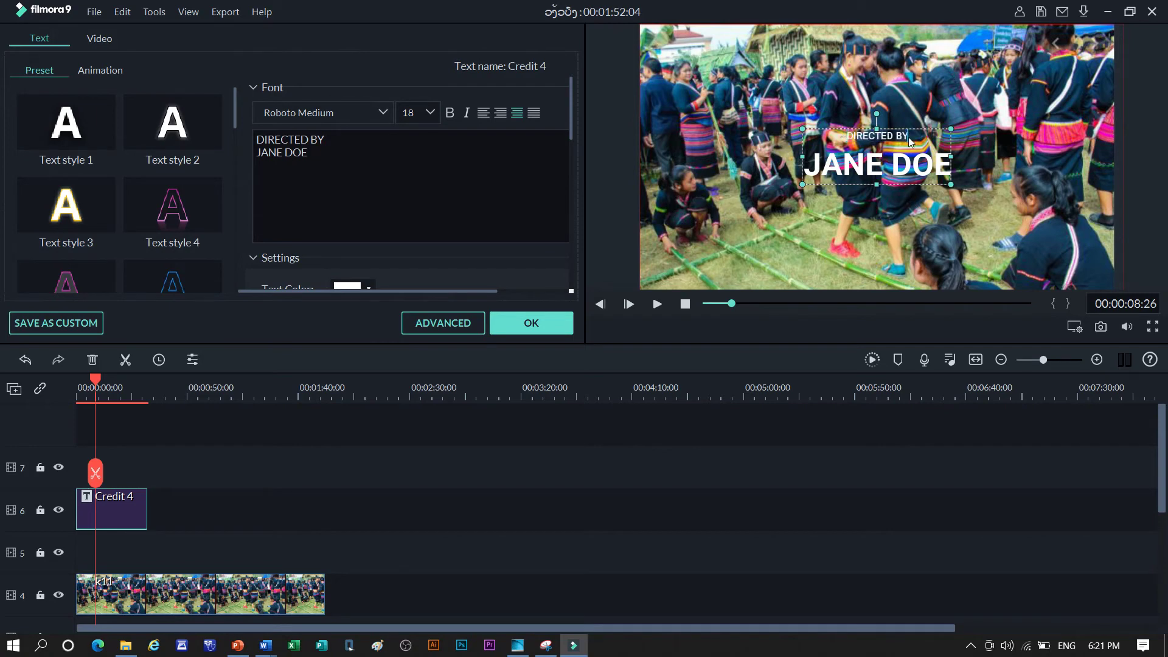
pyautogui.press('BackSpace')
pyautogui.press('BackSpace')
pyautogui.press('BackSpace')
pyautogui.press('BackSpace')
pyautogui.press('BackSpace')
pyautogui.press('BackSpace')
pyautogui.press('BackSpace')
pyautogui.press('BackSpace')
pyautogui.press('BackSpace')
pyautogui.press('BackSpace')
pyautogui.press('BackSpace')
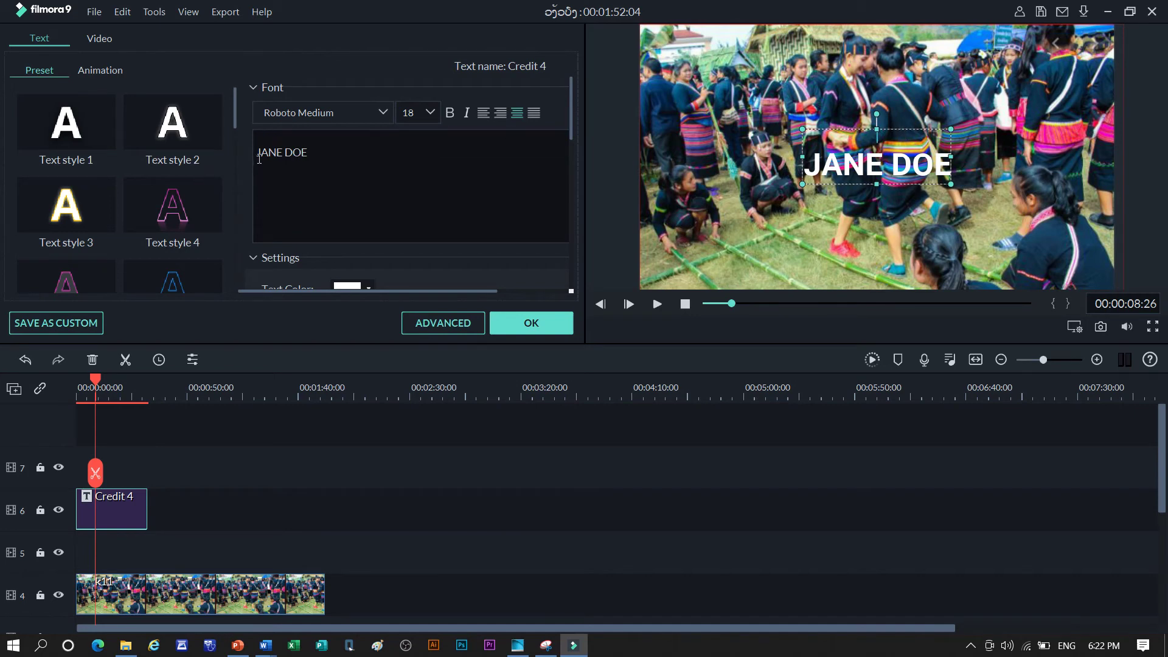
pyautogui.press('BackSpace')
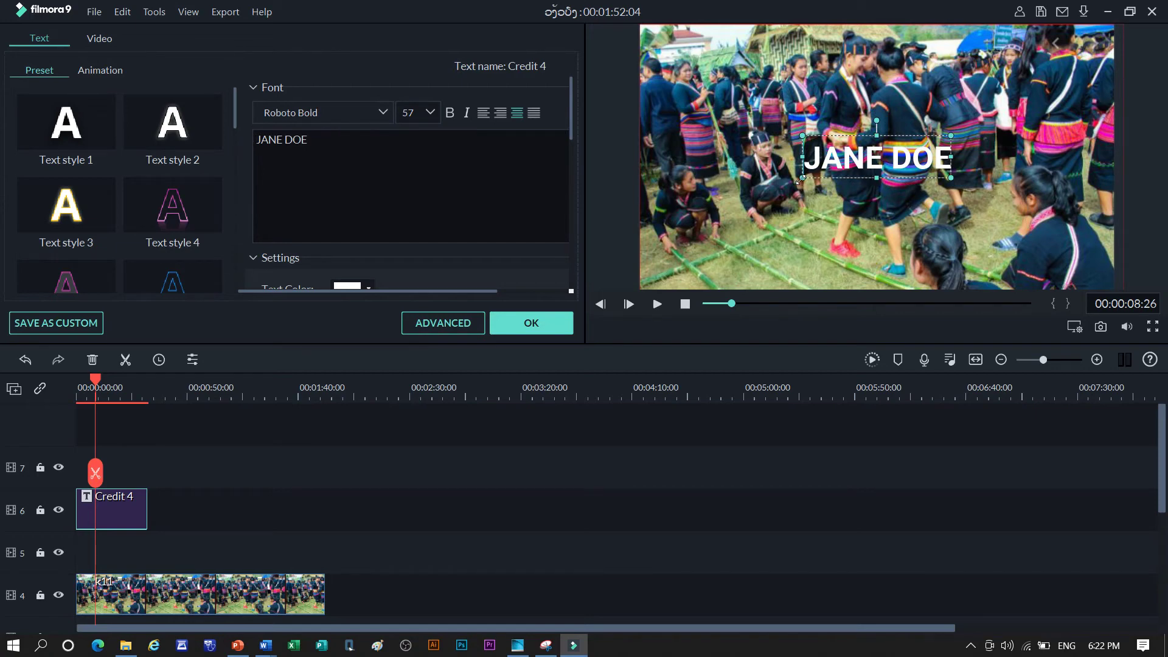
# Widen and heighten the title's text box and replace its placeholder name with the two copied Kmhmu lines
pyautogui.moveTo(802, 178); pyautogui.dragTo(676, 214)
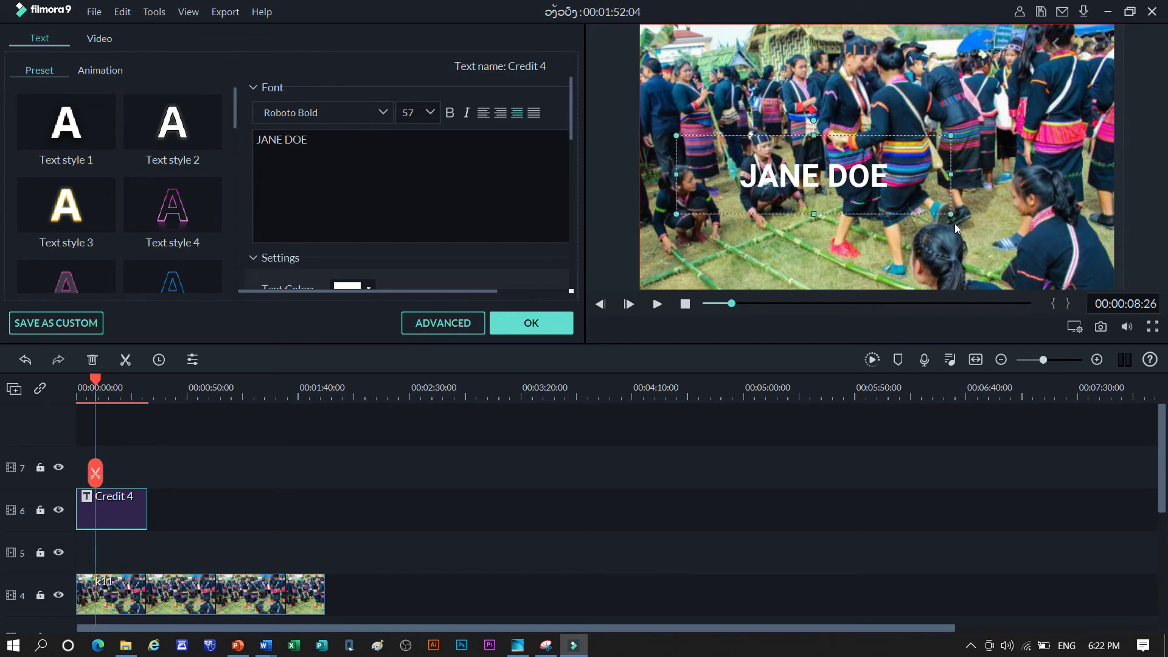
pyautogui.moveTo(950, 216); pyautogui.dragTo(1067, 247)
pyautogui.click(306, 145)
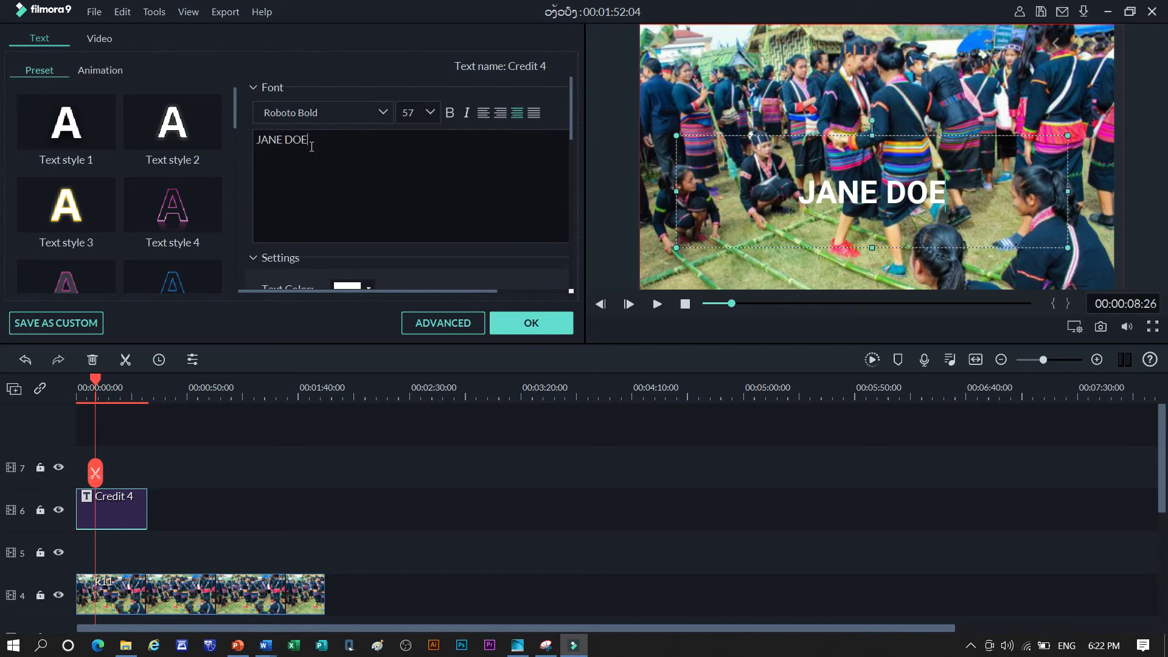
pyautogui.moveTo(261, 142); pyautogui.dragTo(249, 143)
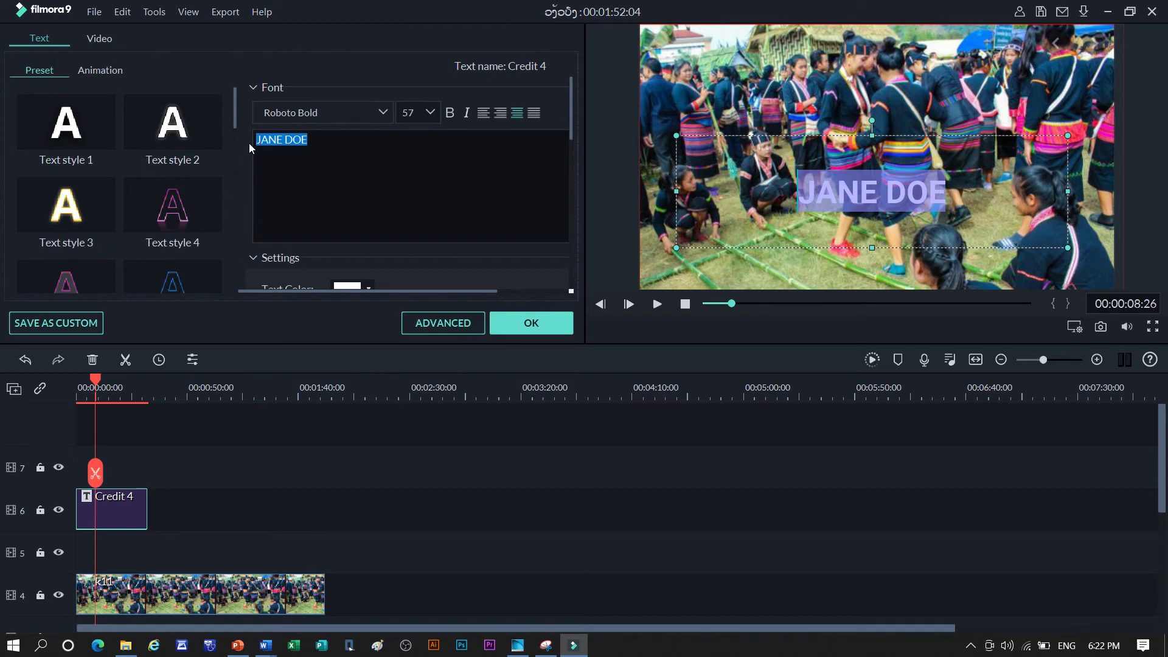
pyautogui.write("ສມັມາ່ຍເລ ໂລວ ບິມ ກົນ Smmaay le' lôôc jwm gôn")
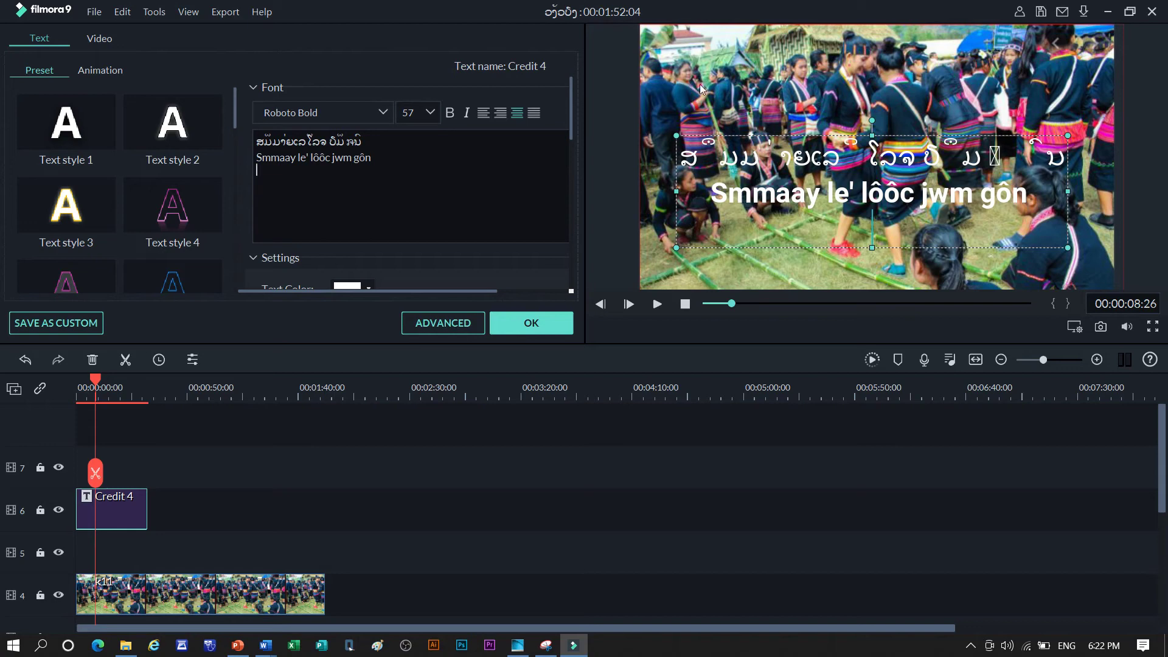
# Try to apply the Kmhmu MX font to the title text
pyautogui.click(383, 112)
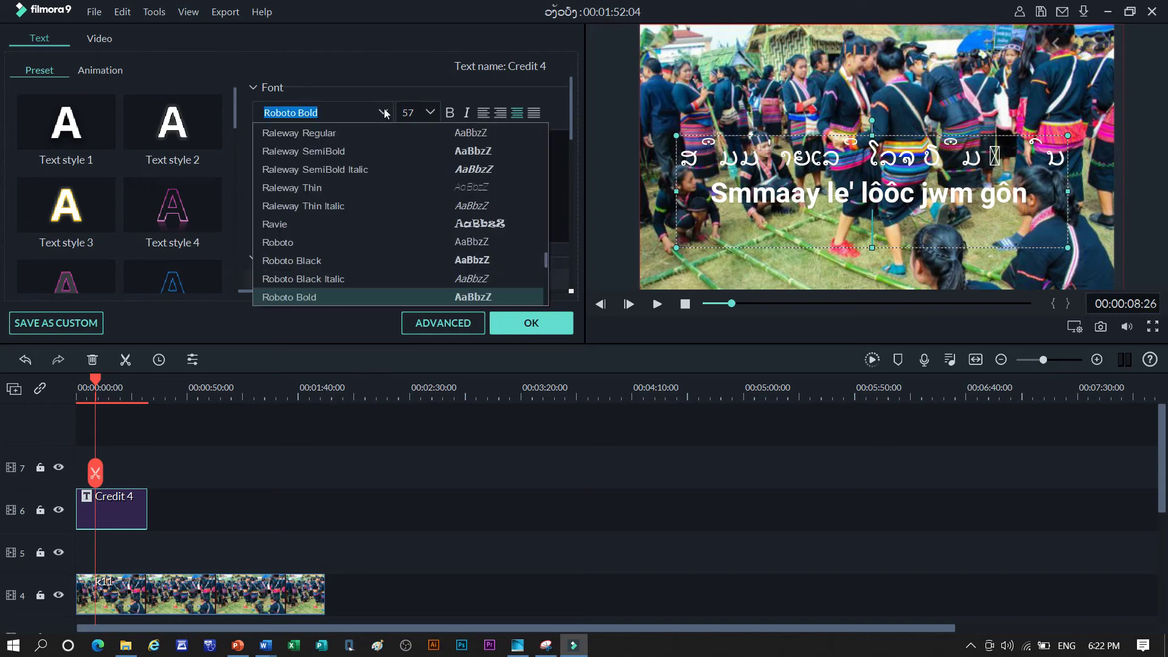
pyautogui.scroll(-15, 356, 185)
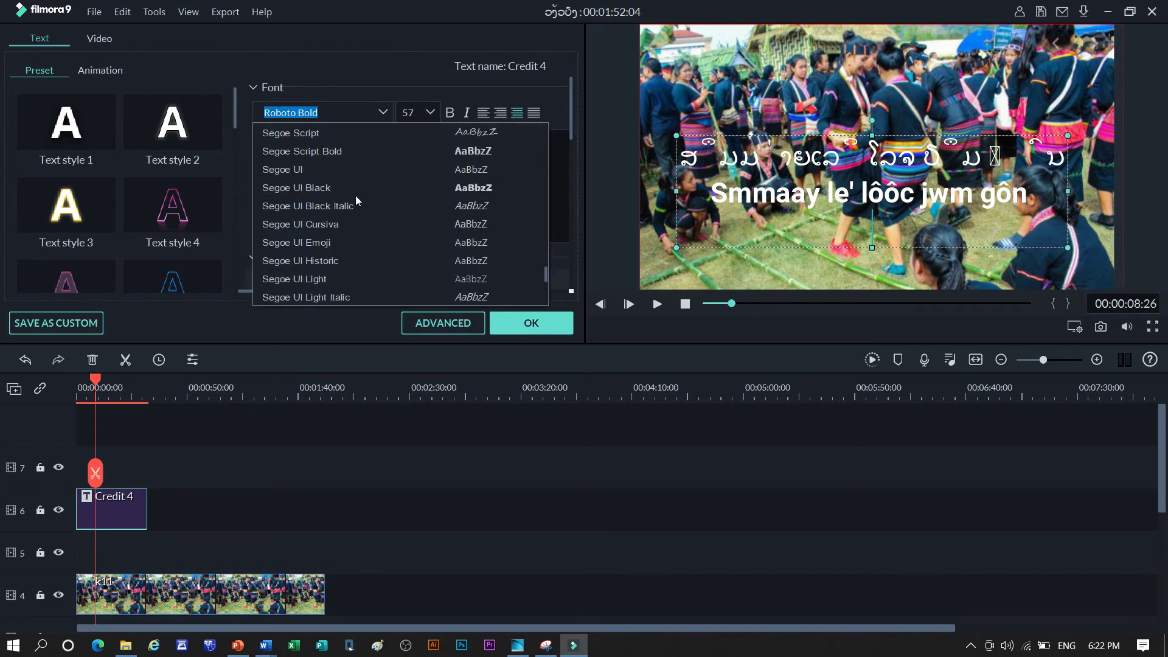
pyautogui.scroll(10, 355, 195)
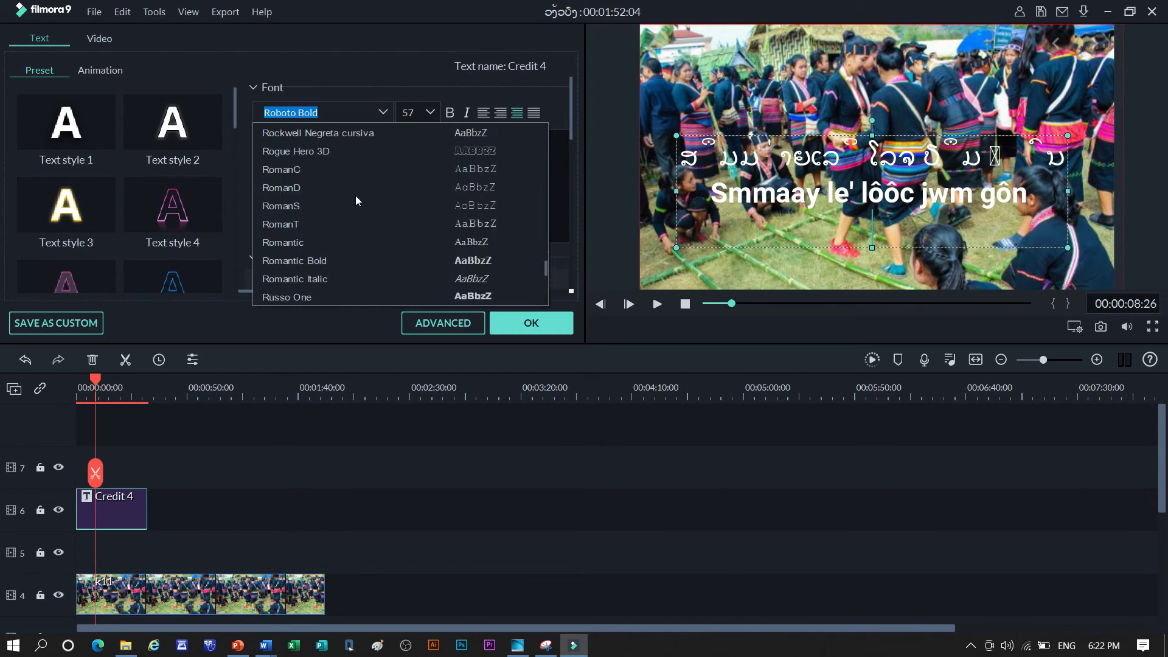
pyautogui.scroll(10, 355, 196)
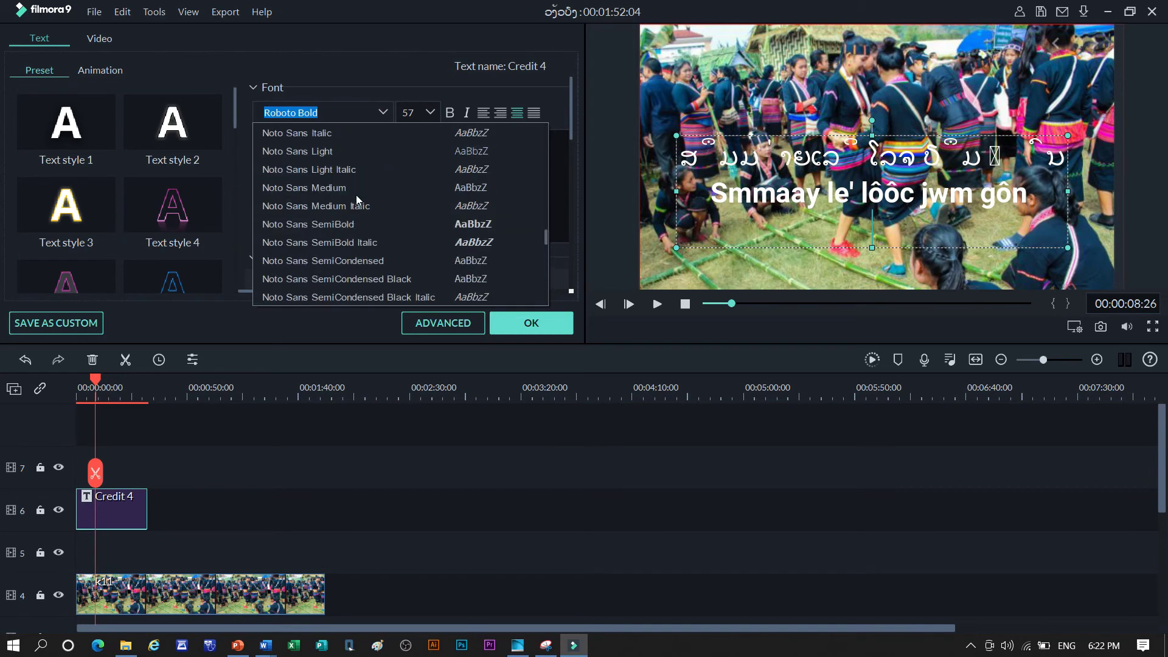
pyautogui.scroll(12, 356, 196)
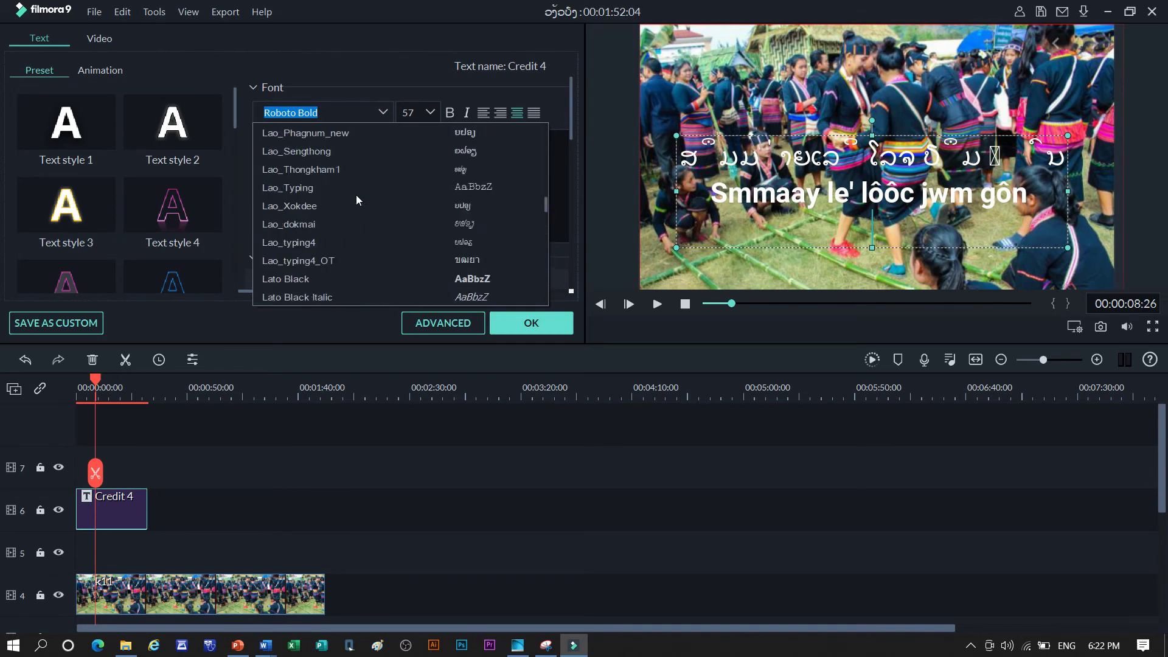
pyautogui.scroll(8, 356, 194)
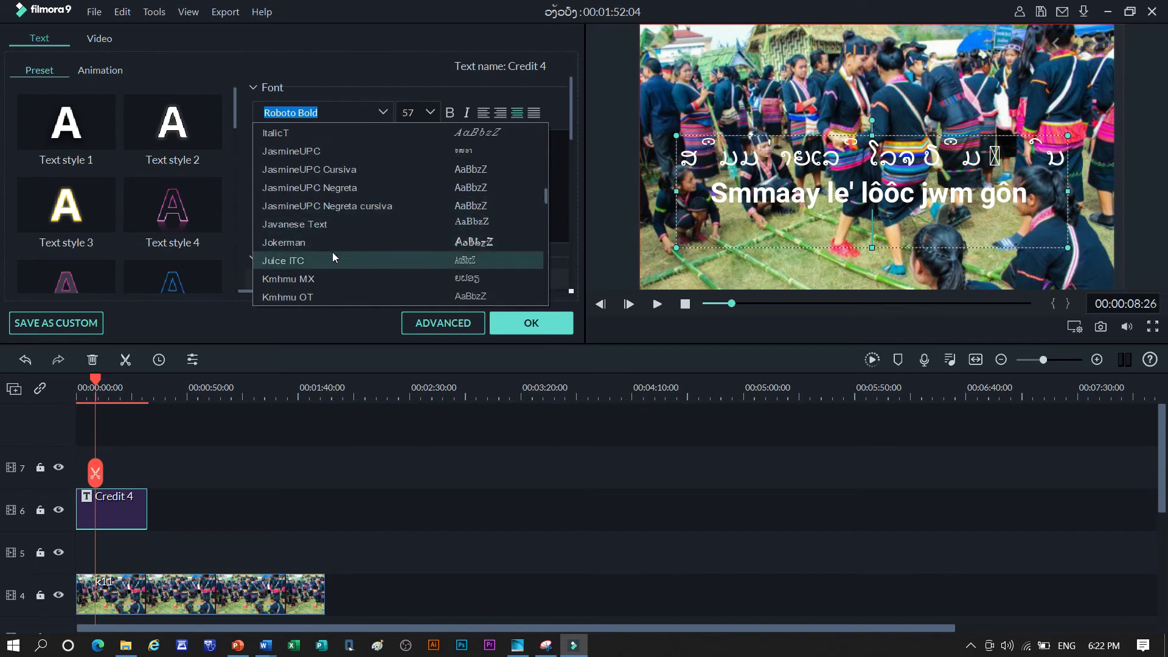
pyautogui.scroll(-2, 329, 274)
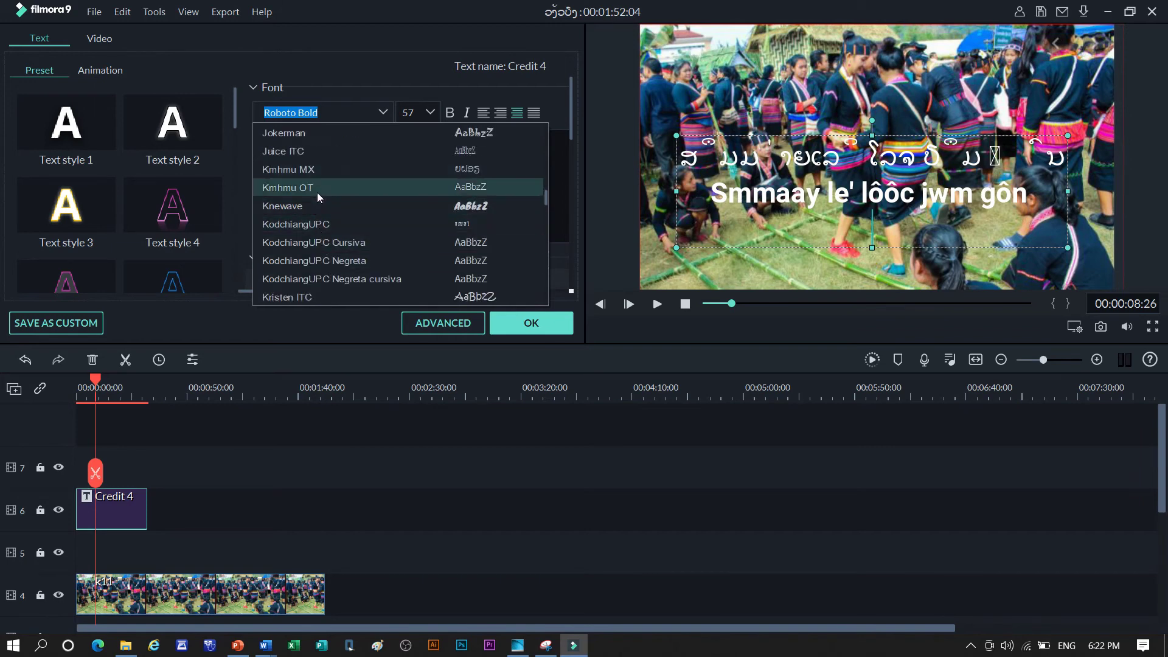
pyautogui.click(318, 172)
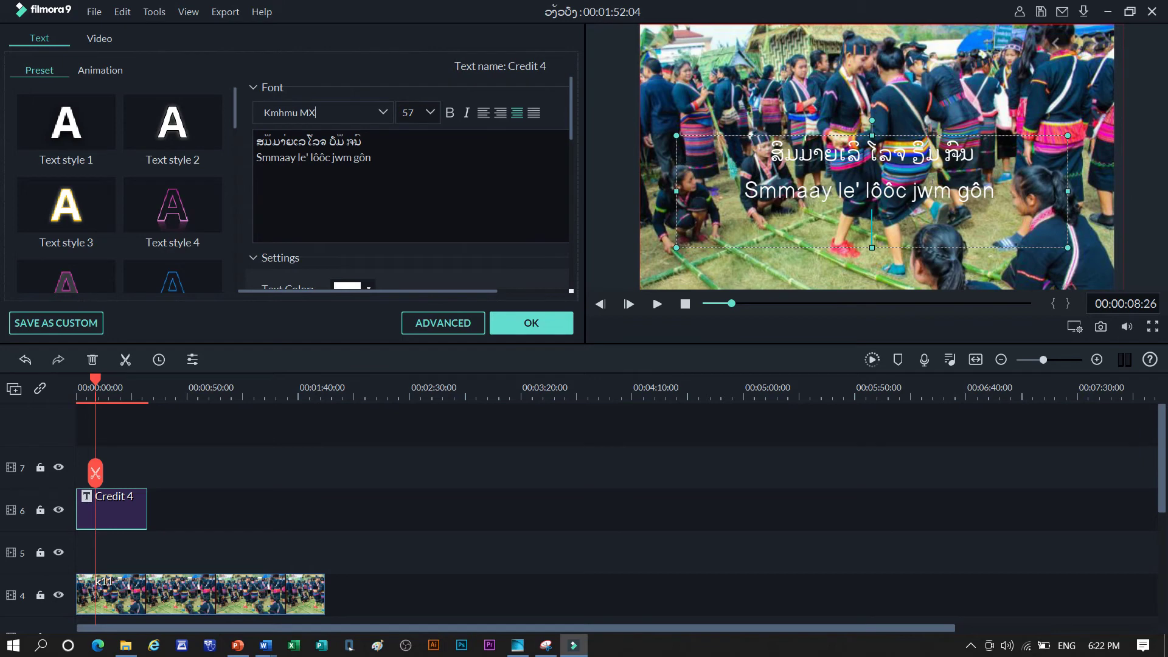
pyautogui.press('BackSpace')
pyautogui.press('BackSpace')
pyautogui.click(344, 176)
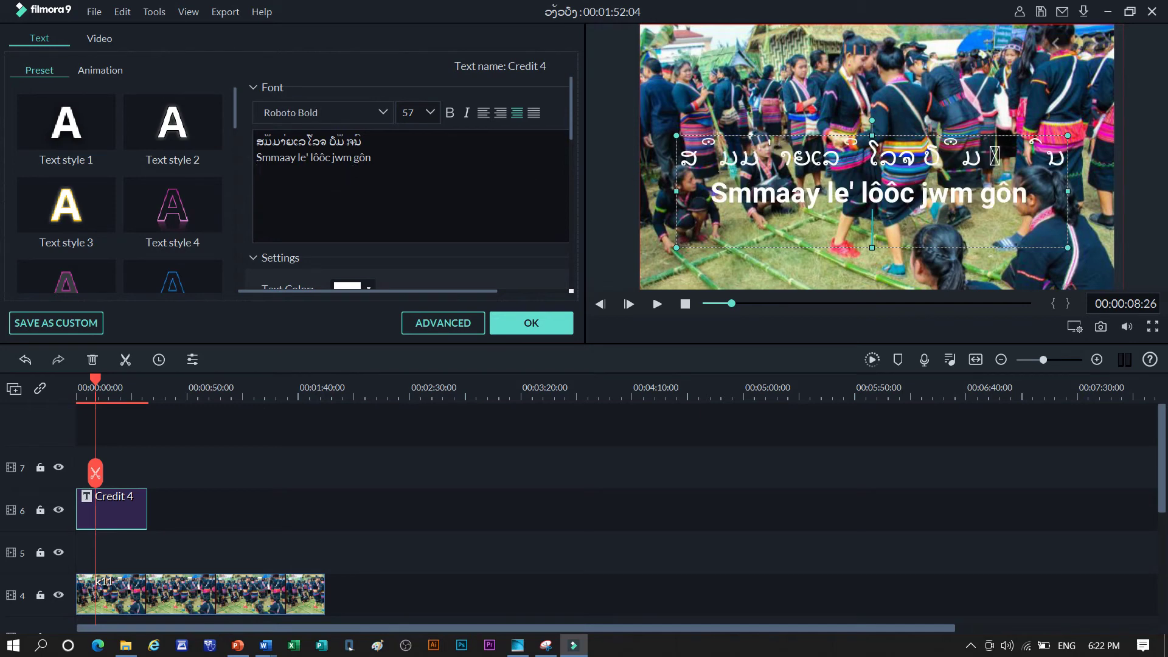
# Select both Kmhmu lines of the title and search the available fonts for Kmhmu MX
pyautogui.moveTo(257, 141); pyautogui.dragTo(380, 159)
pyautogui.click(382, 115)
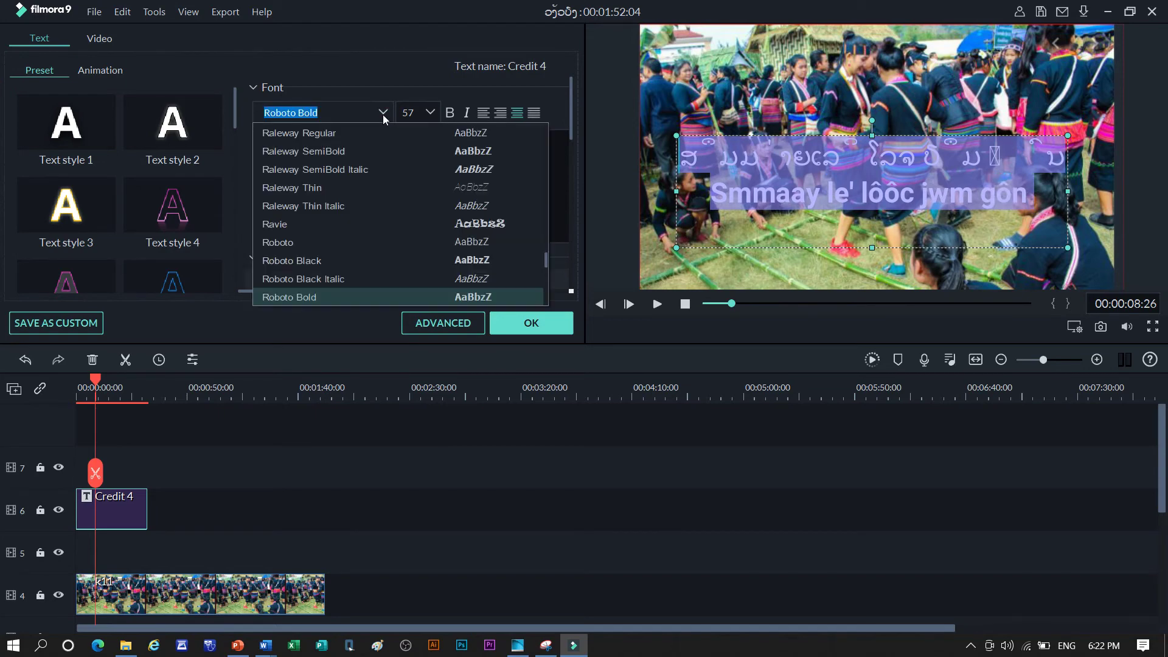
pyautogui.scroll(15, 326, 201)
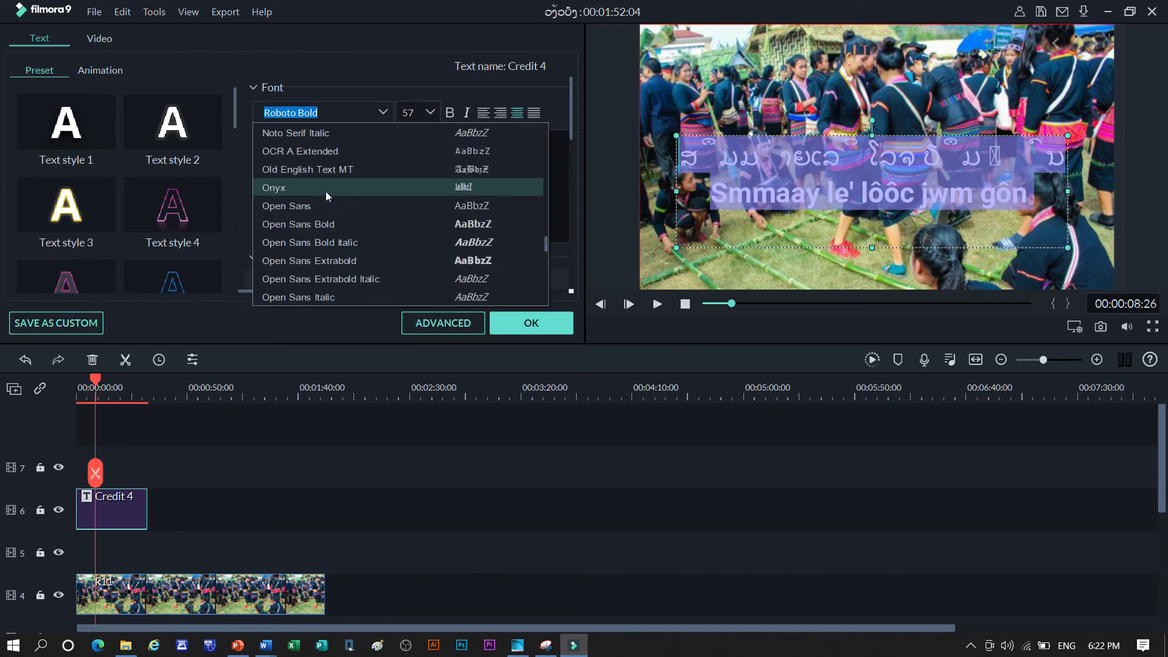
pyautogui.scroll(20, 328, 188)
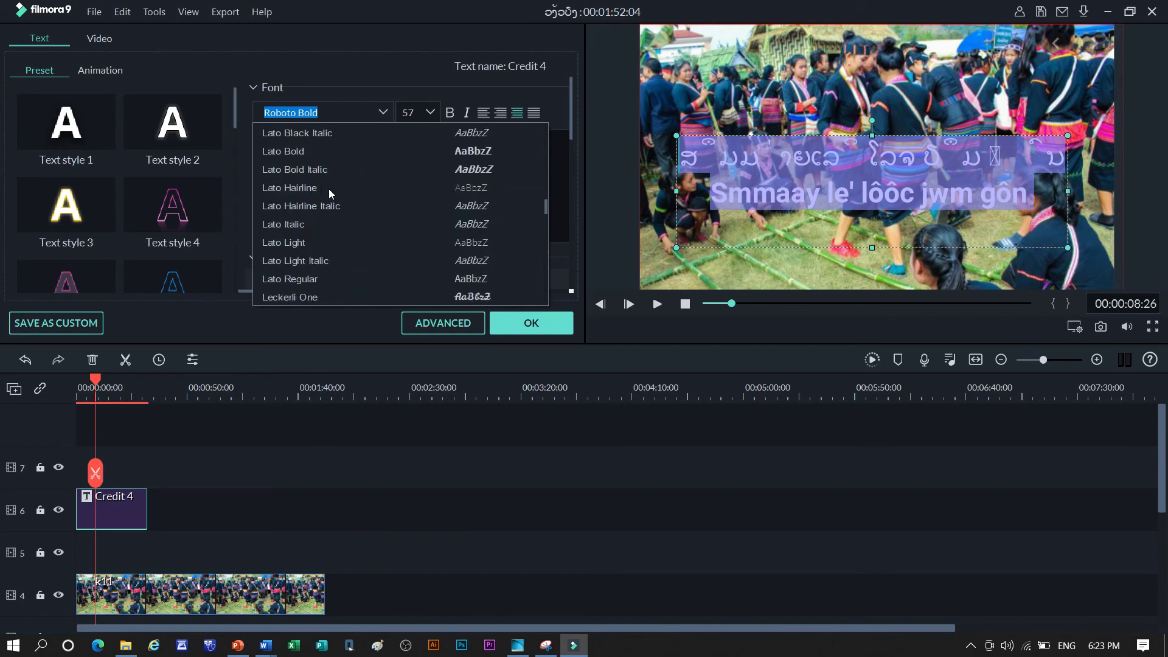
pyautogui.scroll(-3, 330, 188)
pyautogui.scroll(4, 329, 188)
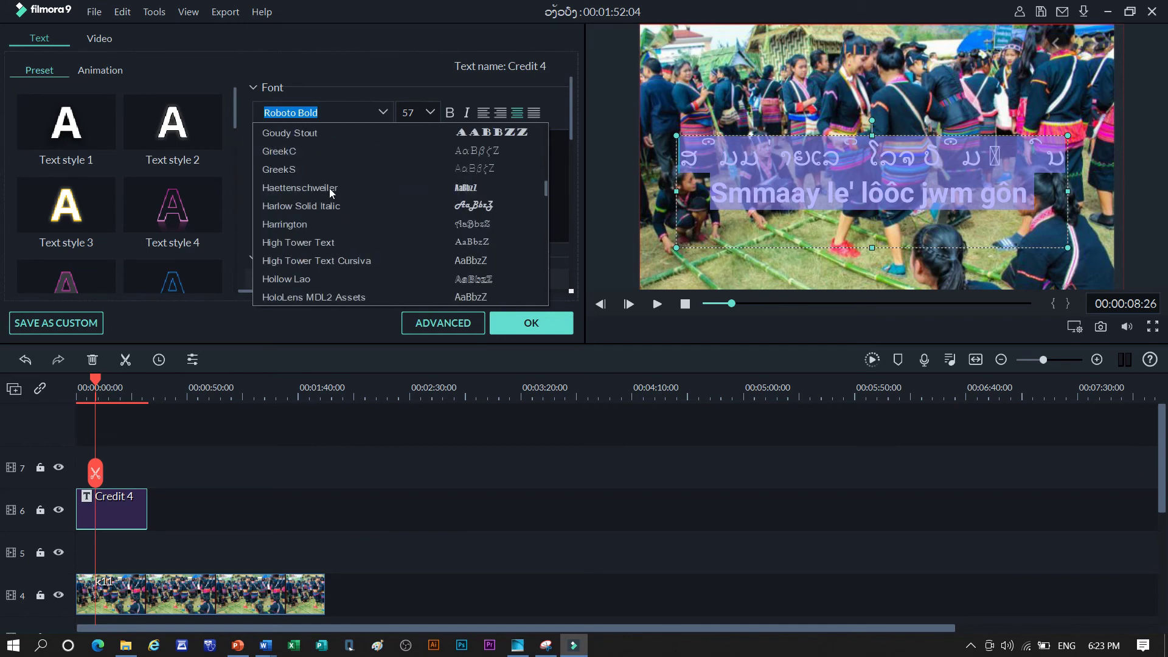
pyautogui.scroll(-5, 330, 188)
pyautogui.scroll(15, 329, 188)
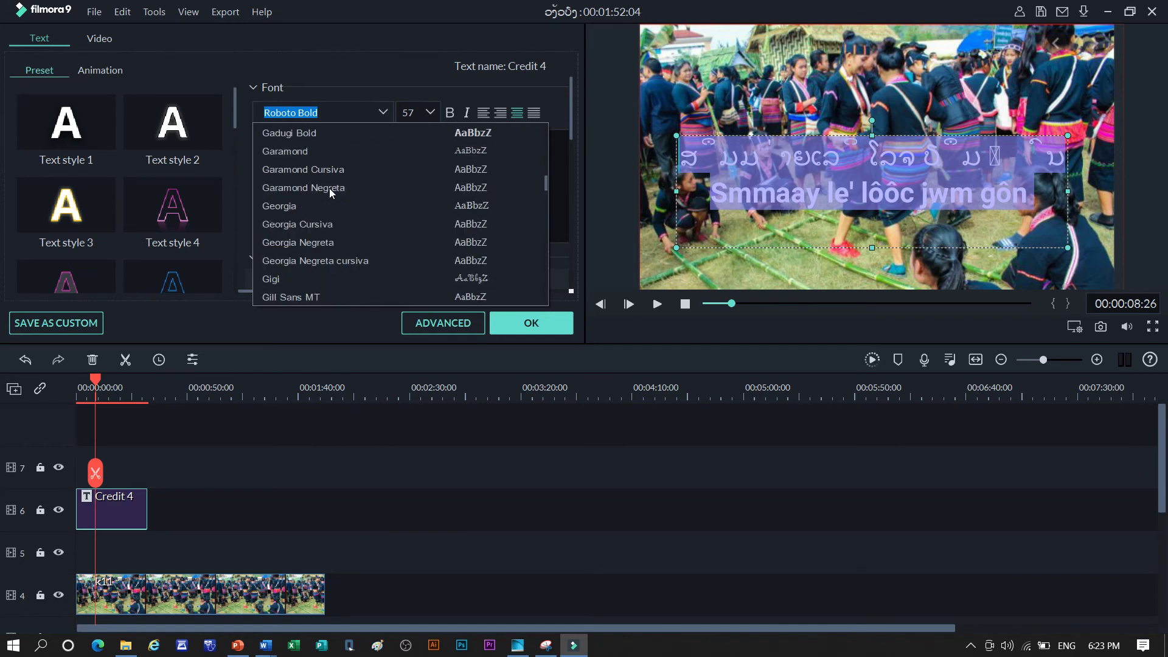
pyautogui.scroll(-10, 330, 188)
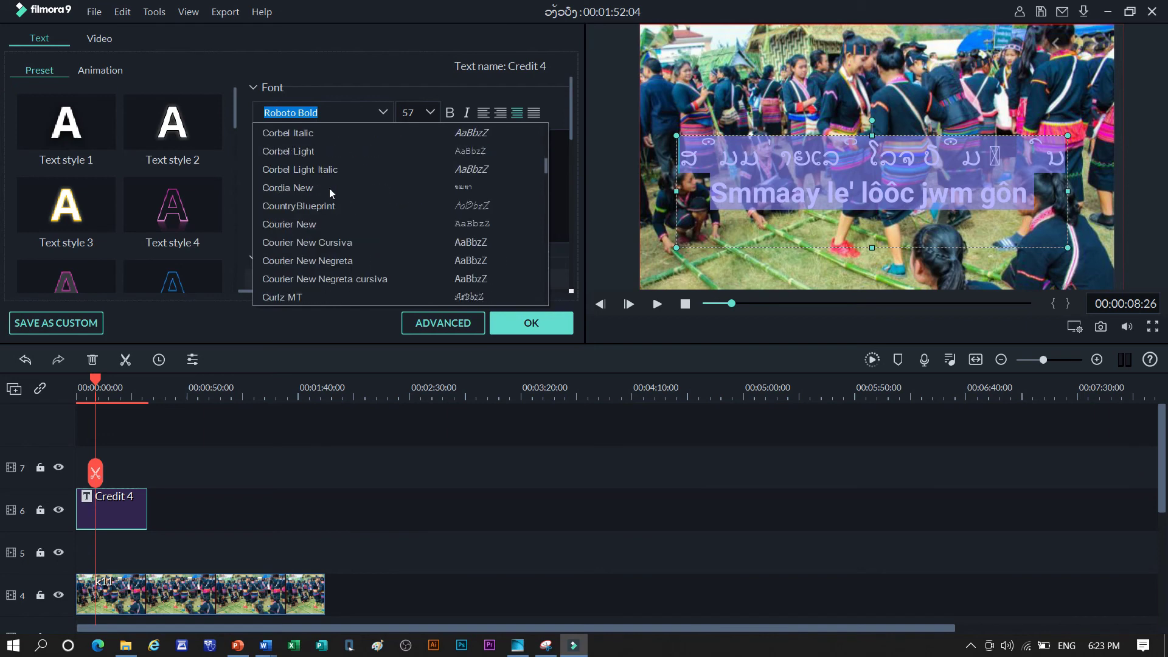
pyautogui.scroll(7, 329, 188)
pyautogui.scroll(-4, 330, 188)
pyautogui.scroll(-18, 330, 188)
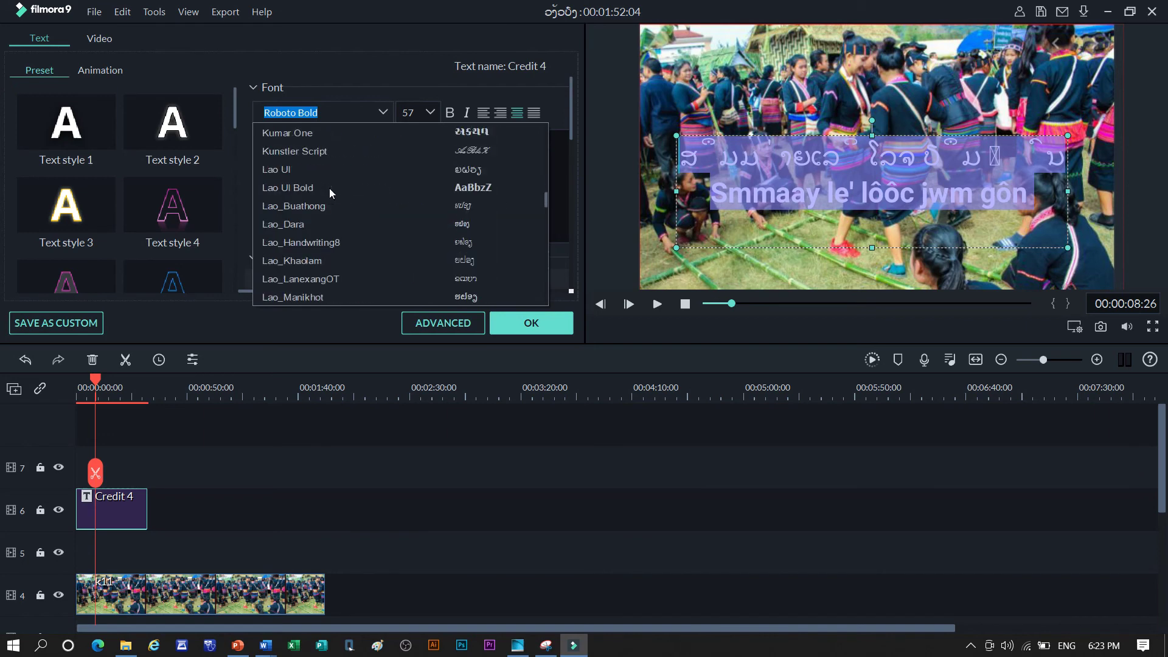
pyautogui.scroll(1, 328, 181)
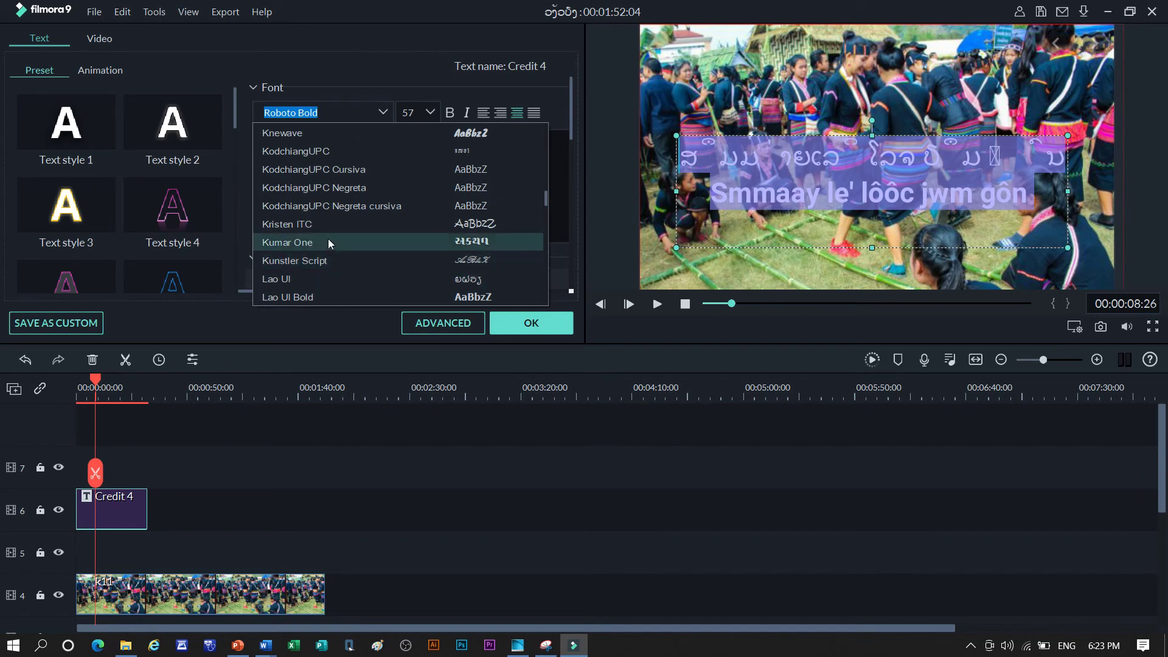
pyautogui.scroll(-2, 329, 242)
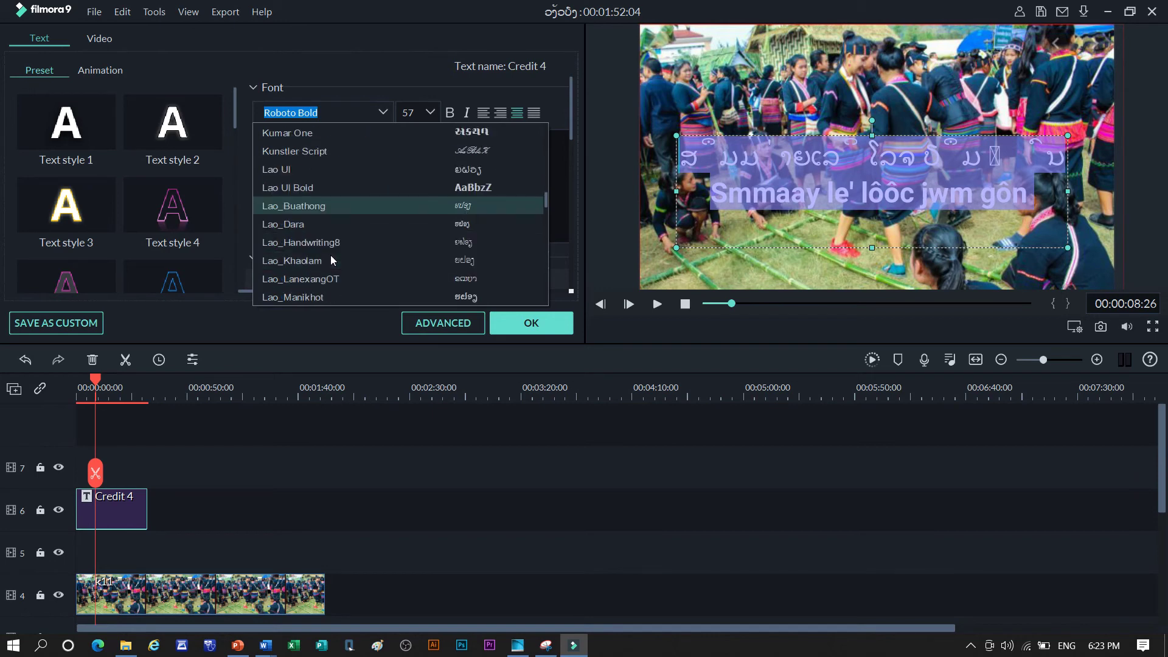
pyautogui.scroll(-2, 331, 255)
pyautogui.scroll(2, 331, 255)
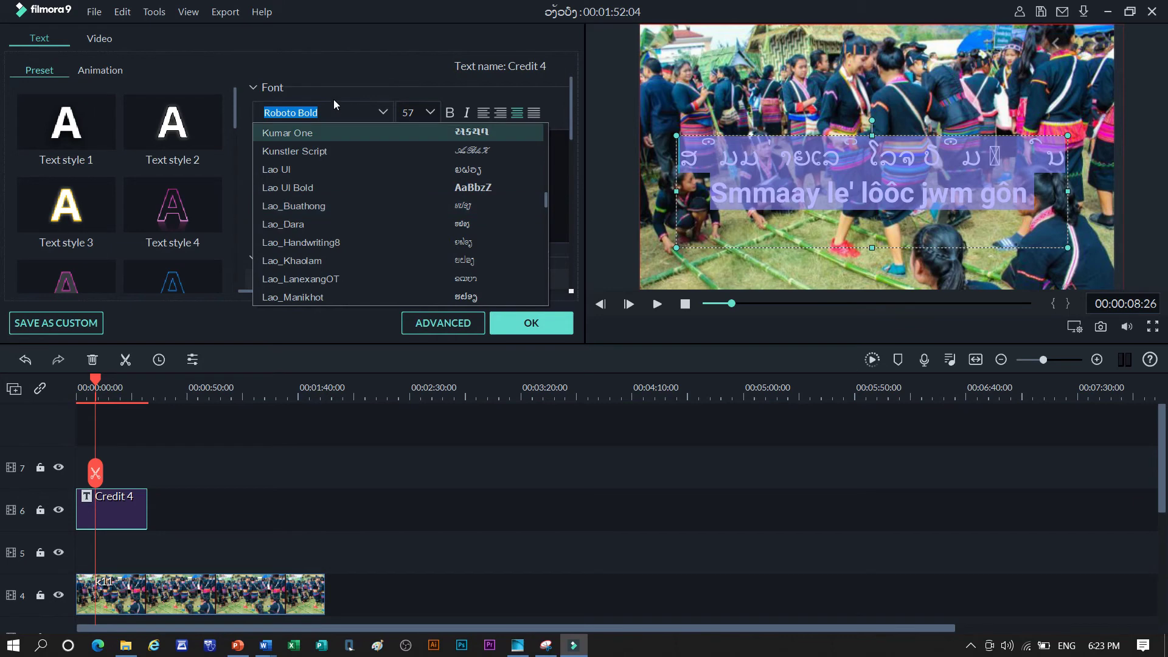
pyautogui.press('Down')
pyautogui.press('m')
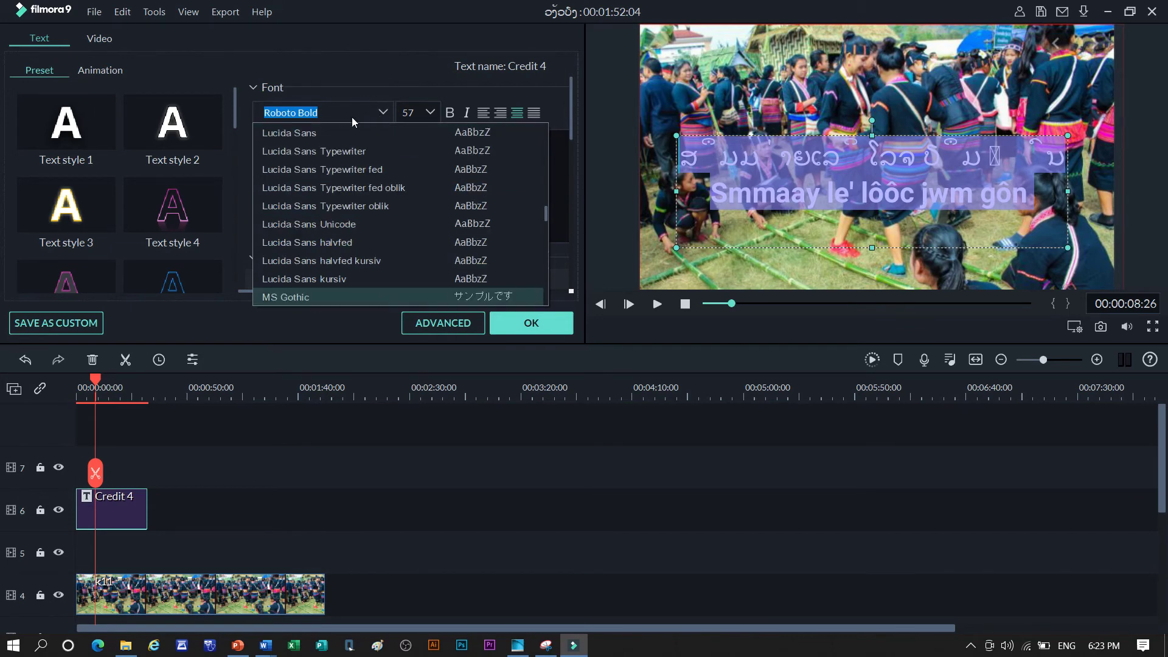
# Try to change the selected title text's font by entering the font name "kmhmu MX"
pyautogui.click(328, 115)
pyautogui.moveTo(298, 113); pyautogui.dragTo(265, 113)
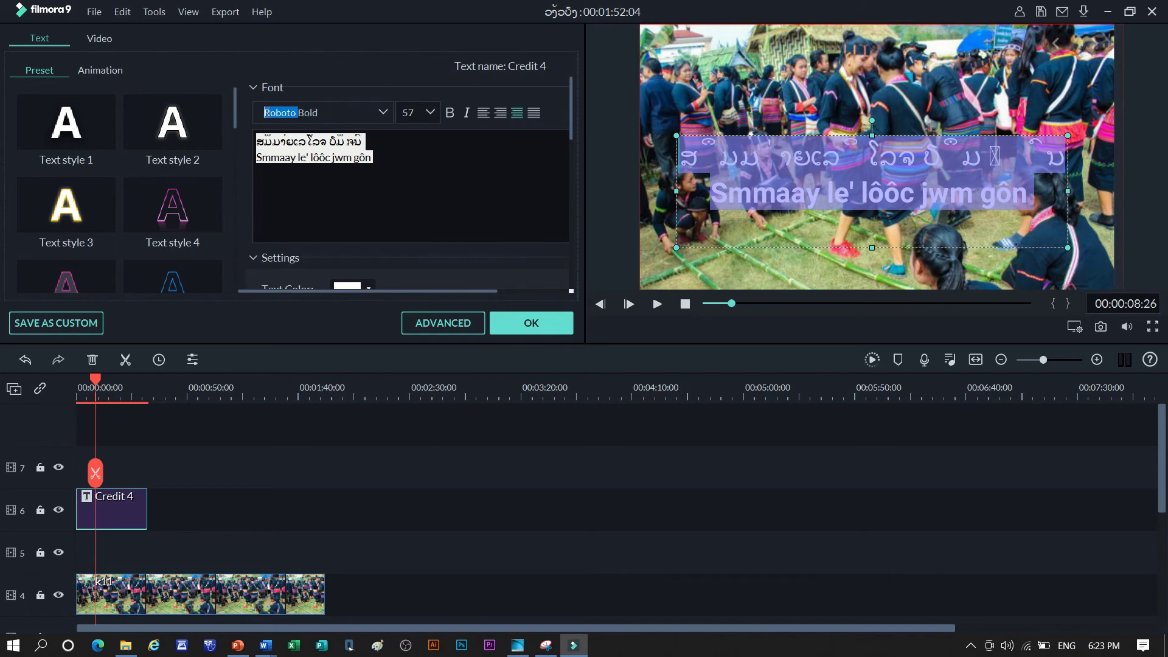
pyautogui.tripleClick(265, 112)
pyautogui.write('kmhmu MX')
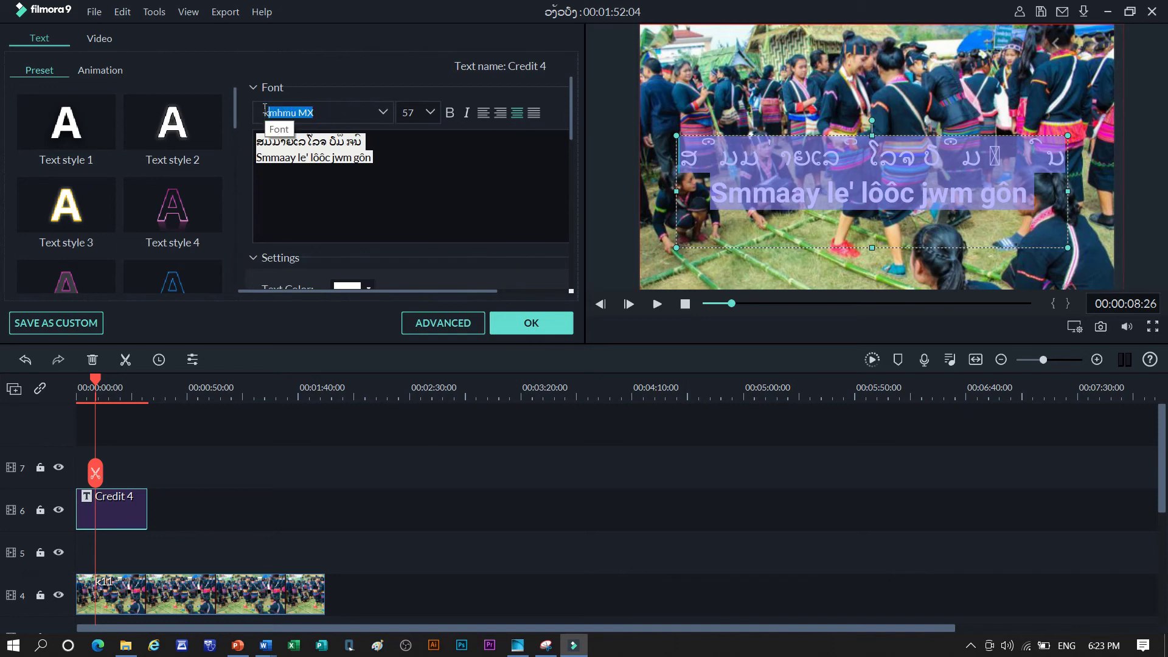
pyautogui.press('Return')
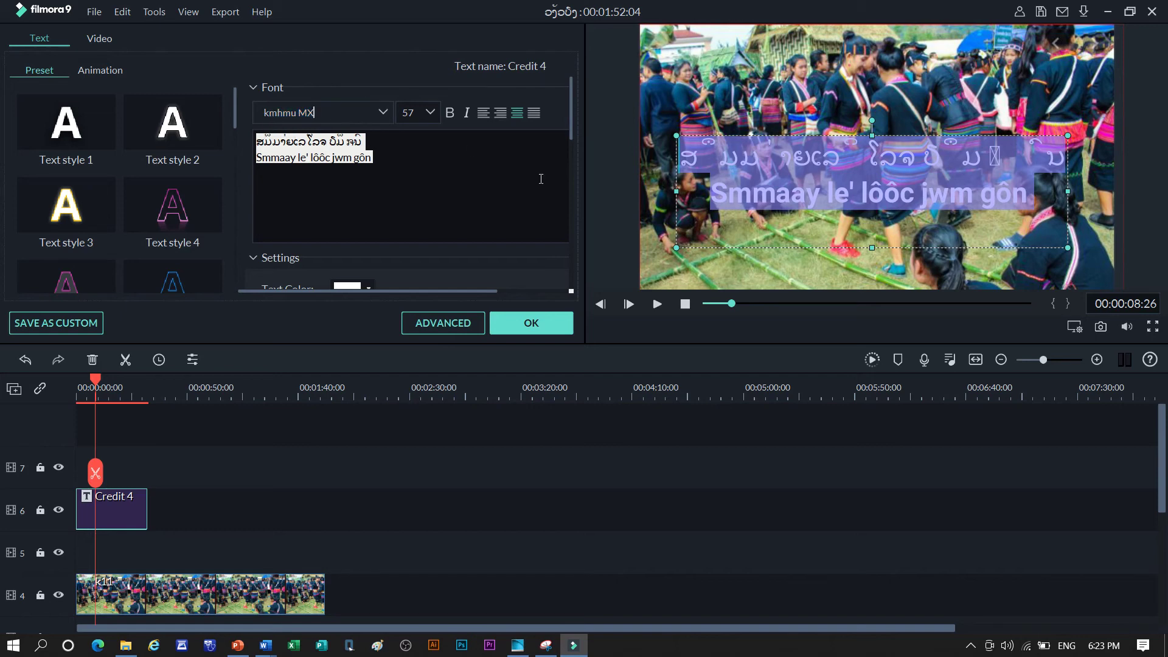
pyautogui.click(431, 169)
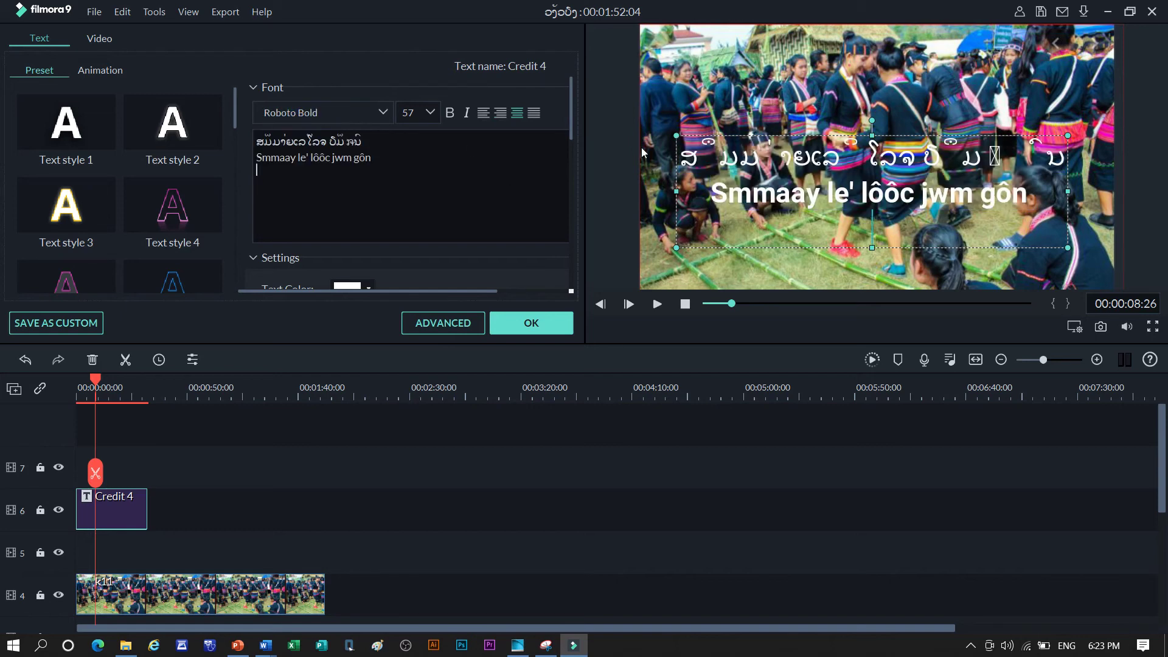
# Set both Kmhmu lines of the title to the Kmhmu MX font and remove the empty line after them
pyautogui.moveTo(255, 146); pyautogui.dragTo(381, 154)
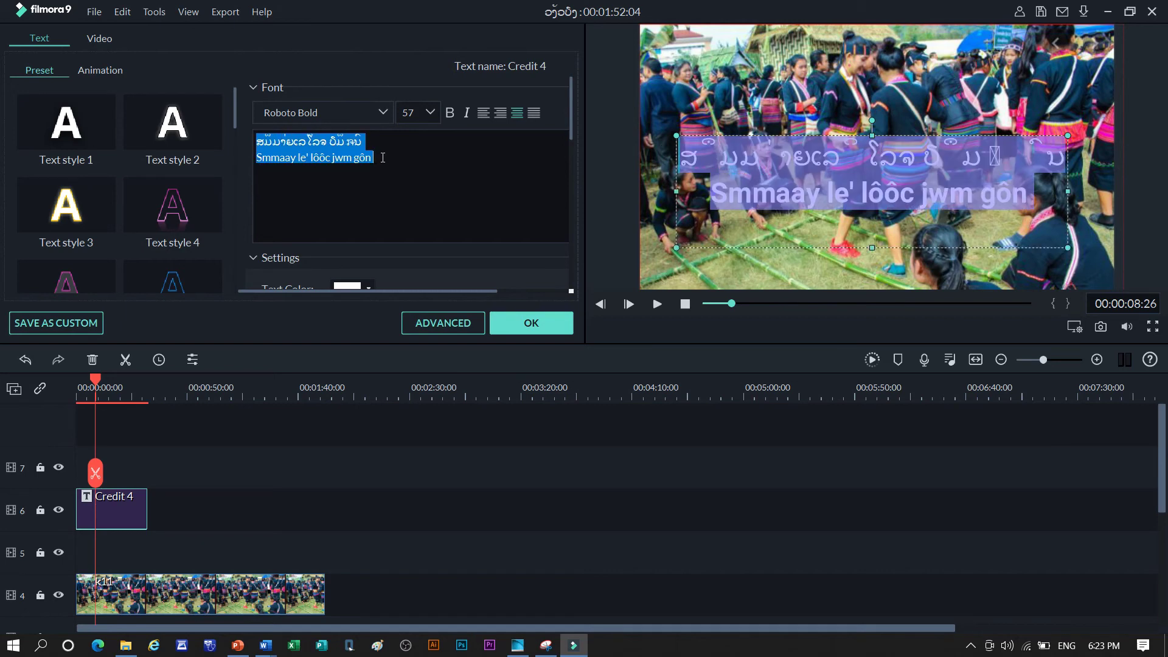
pyautogui.click(383, 113)
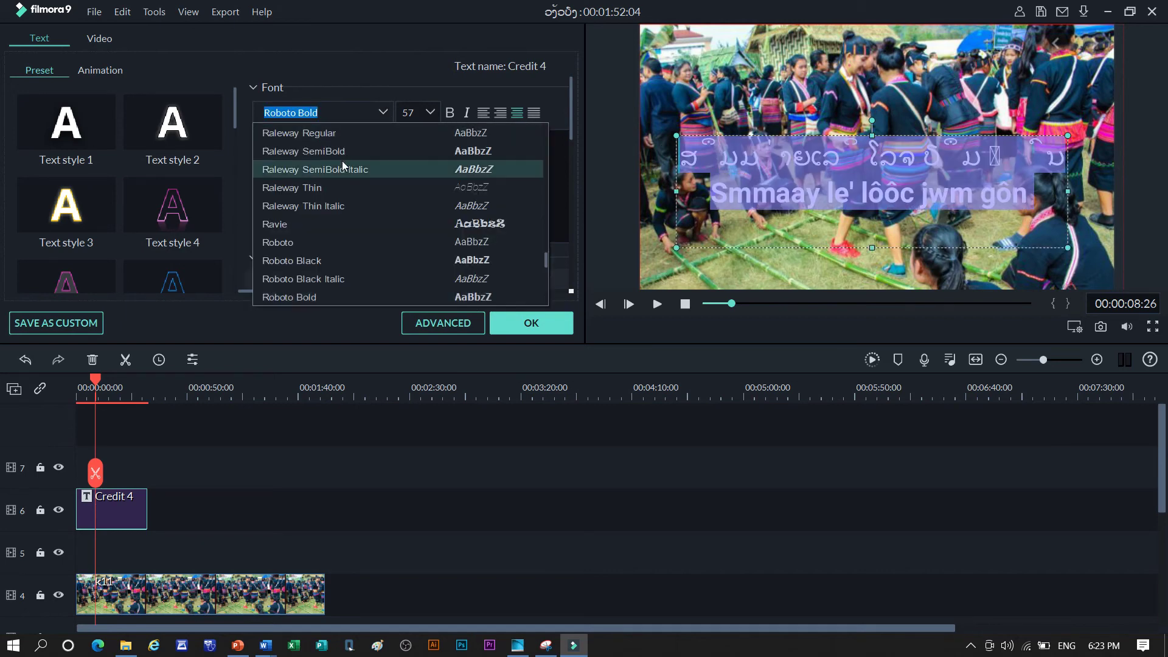
pyautogui.scroll(5, 342, 161)
pyautogui.scroll(-10, 342, 161)
pyautogui.scroll(-3, 341, 163)
pyautogui.scroll(12, 341, 162)
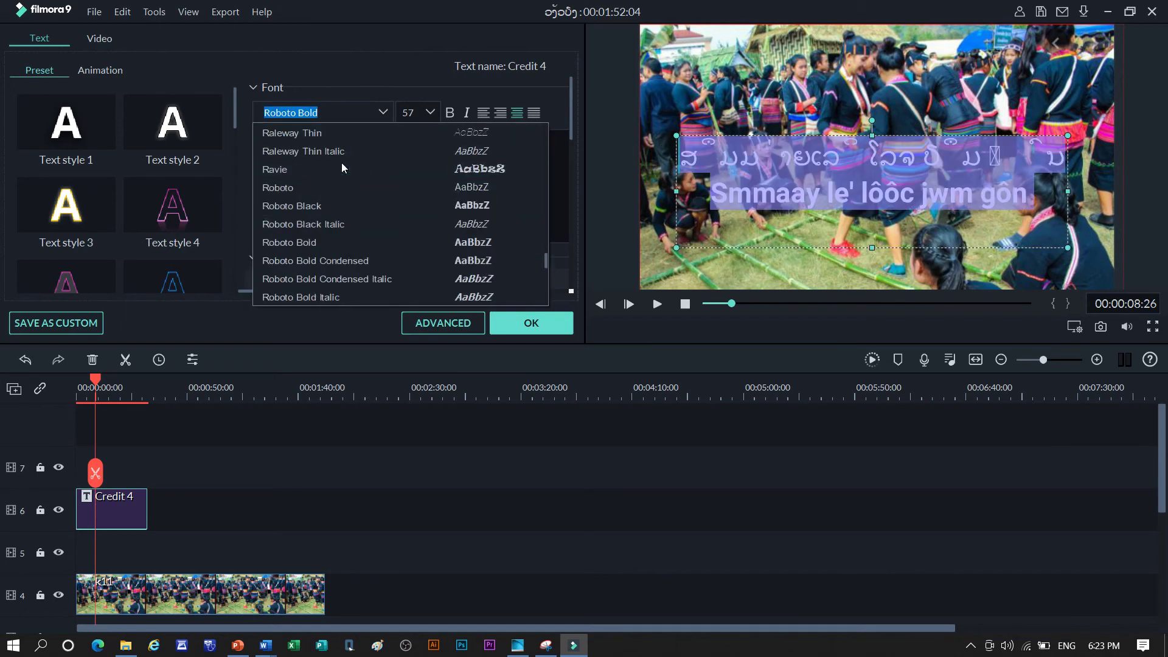
pyautogui.scroll(15, 344, 156)
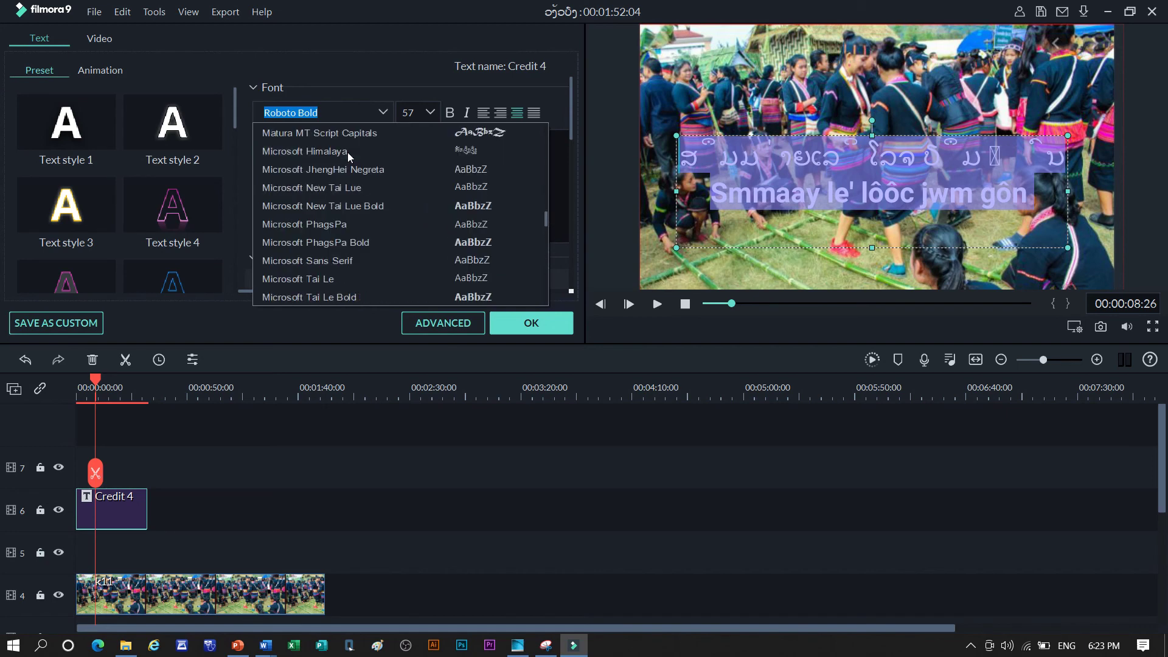
pyautogui.scroll(5, 348, 151)
pyautogui.scroll(-2, 349, 151)
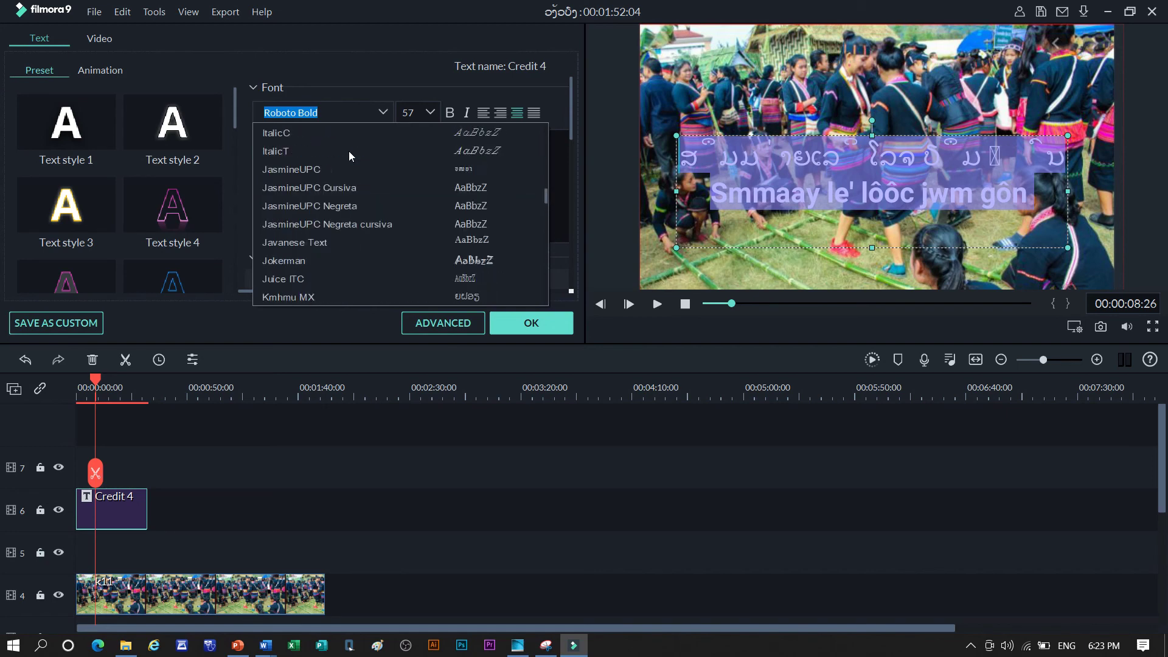
pyautogui.click(315, 290)
pyautogui.click(390, 165)
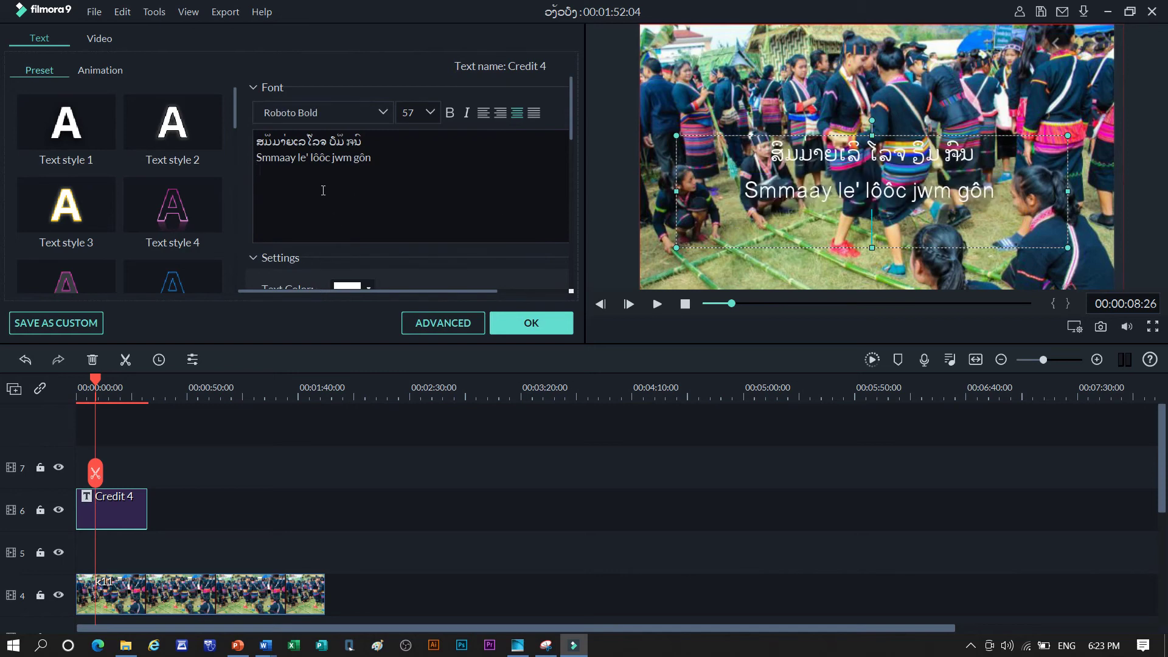
pyautogui.press('BackSpace')
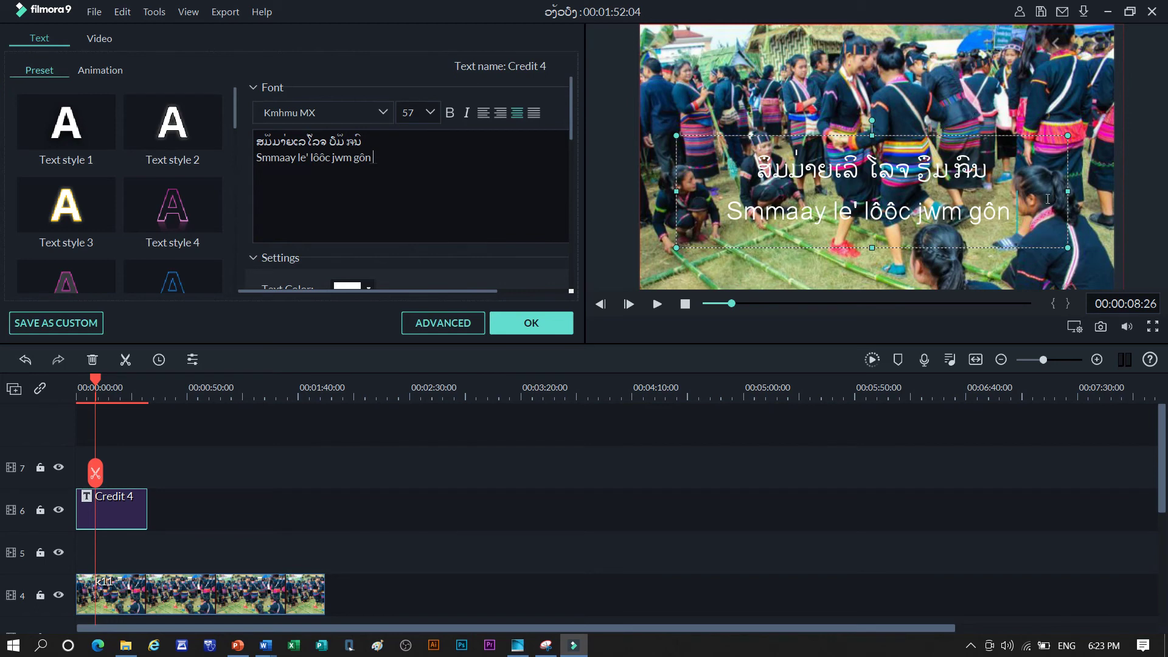
pyautogui.click(972, 173)
pyautogui.moveTo(727, 211); pyautogui.dragTo(1016, 223)
pyautogui.moveTo(756, 170); pyautogui.dragTo(990, 174)
pyautogui.click(1011, 214)
# Apply Text style 2 to the title and move its text box slightly lower in the frame
pyautogui.click(164, 123)
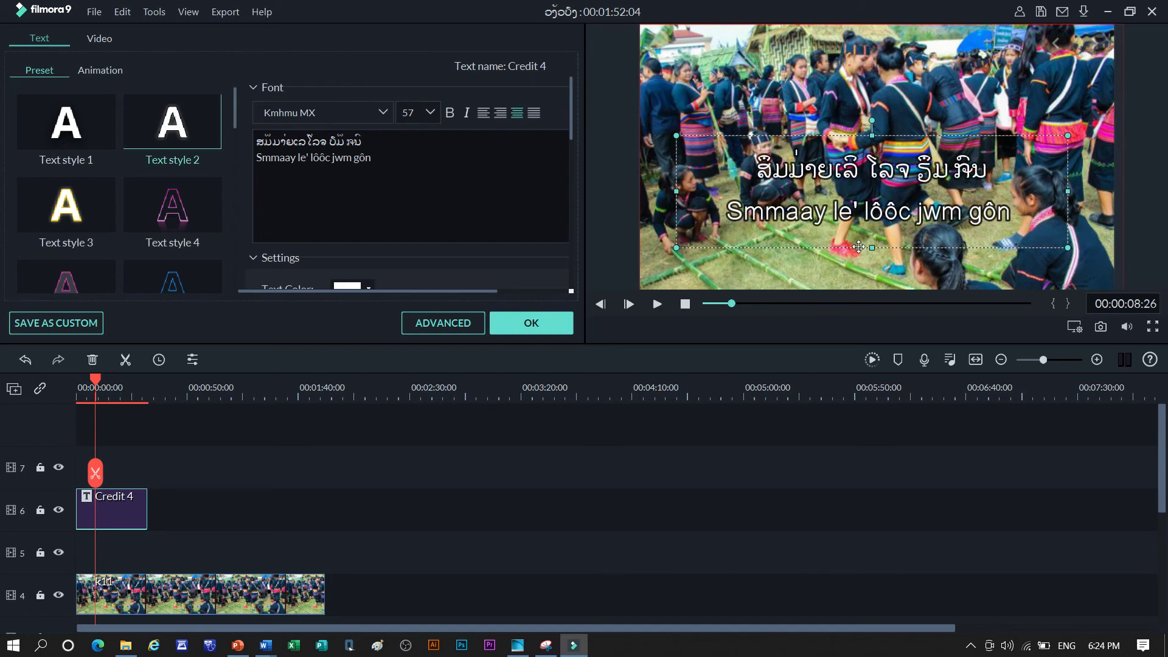
pyautogui.moveTo(858, 246); pyautogui.dragTo(849, 267)
# Try an orange preset style on the title text and apply Text style 14 instead
pyautogui.scroll(-3, 123, 216)
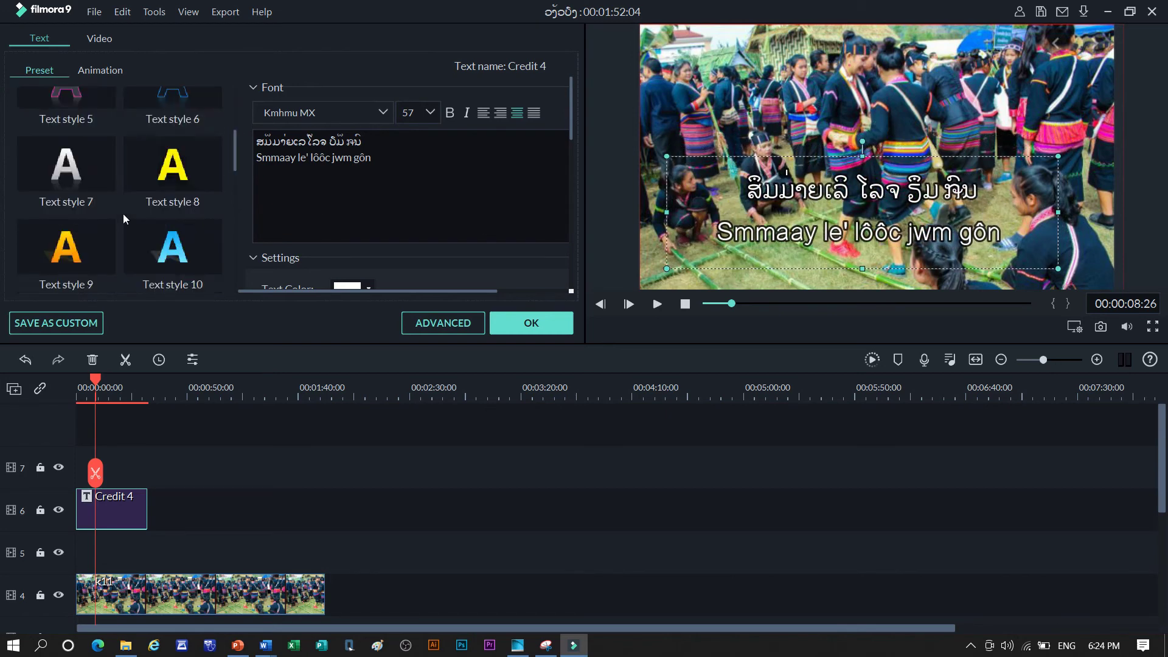
pyautogui.scroll(-3, 123, 214)
pyautogui.click(172, 280)
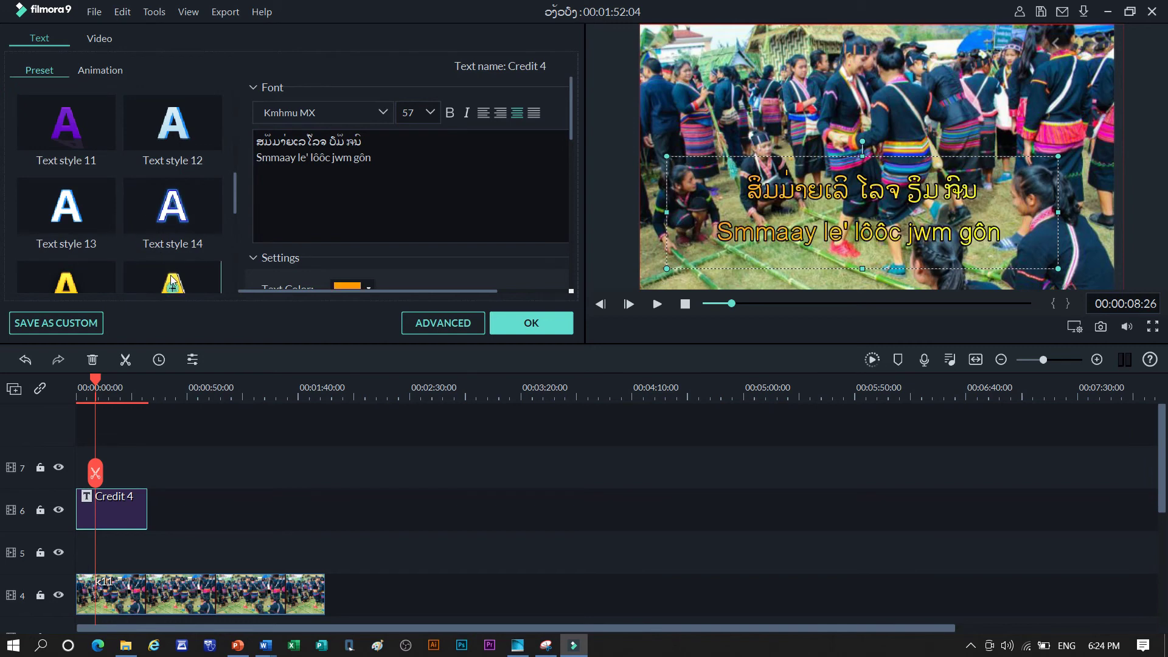
pyautogui.click(186, 206)
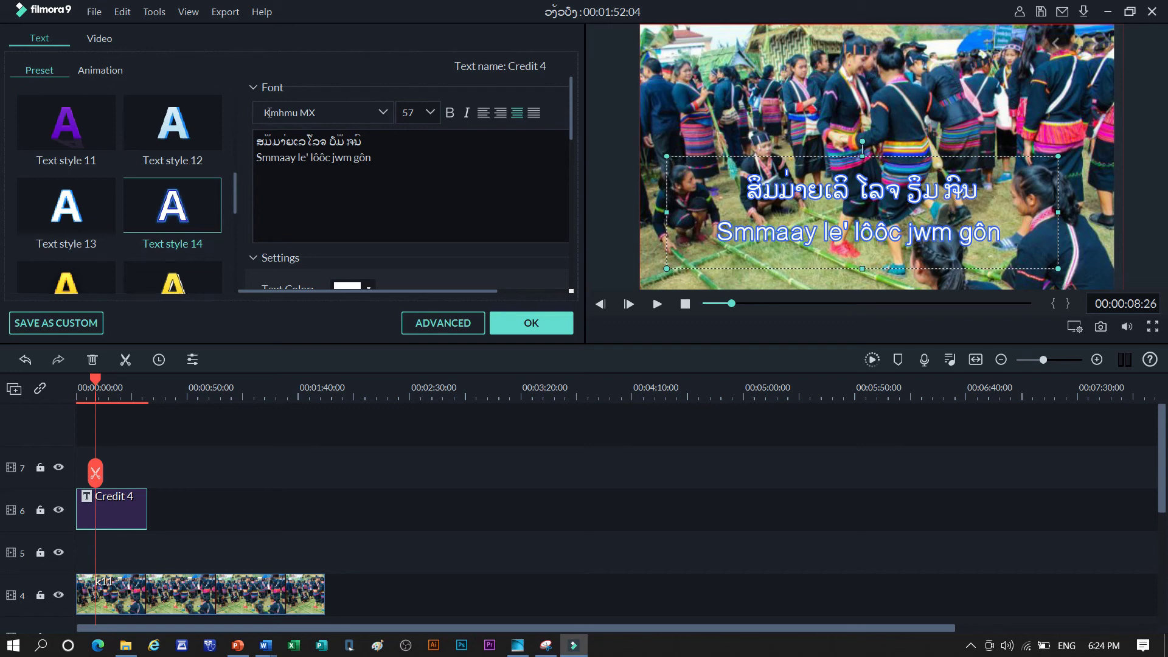
# Review the two Kmhmu lines in the Word document Document1, then switch back to the title in Filmora
pyautogui.click(319, 117)
pyautogui.click(352, 207)
pyautogui.moveTo(267, 644)
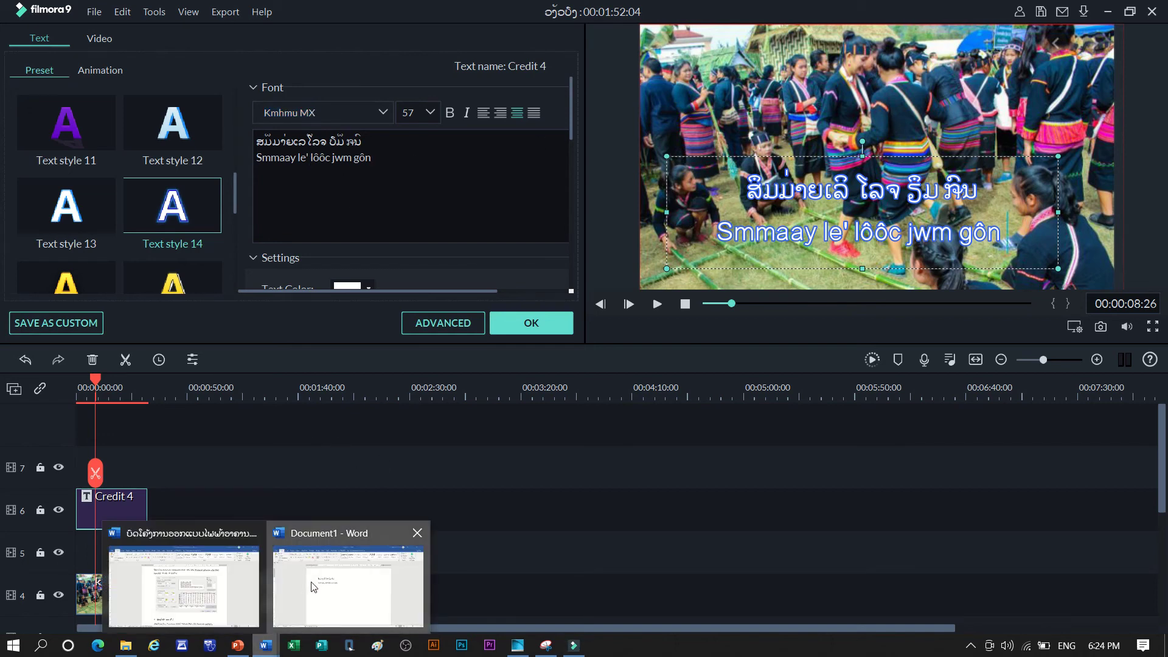
pyautogui.click(346, 575)
pyautogui.click(523, 287)
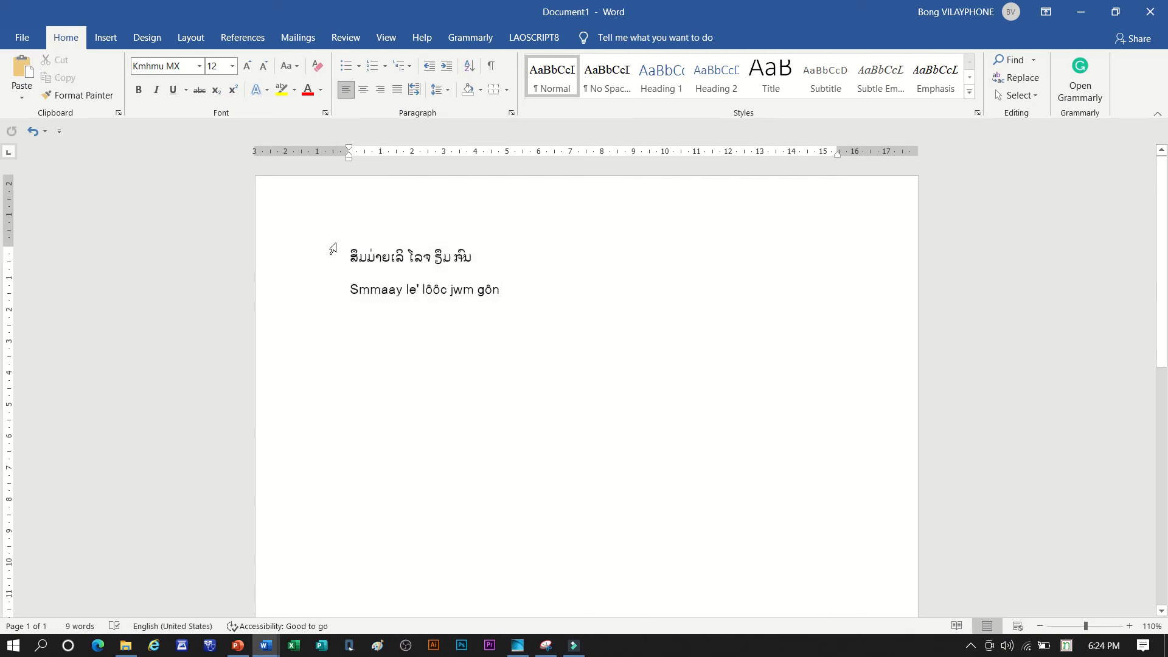
pyautogui.click(573, 644)
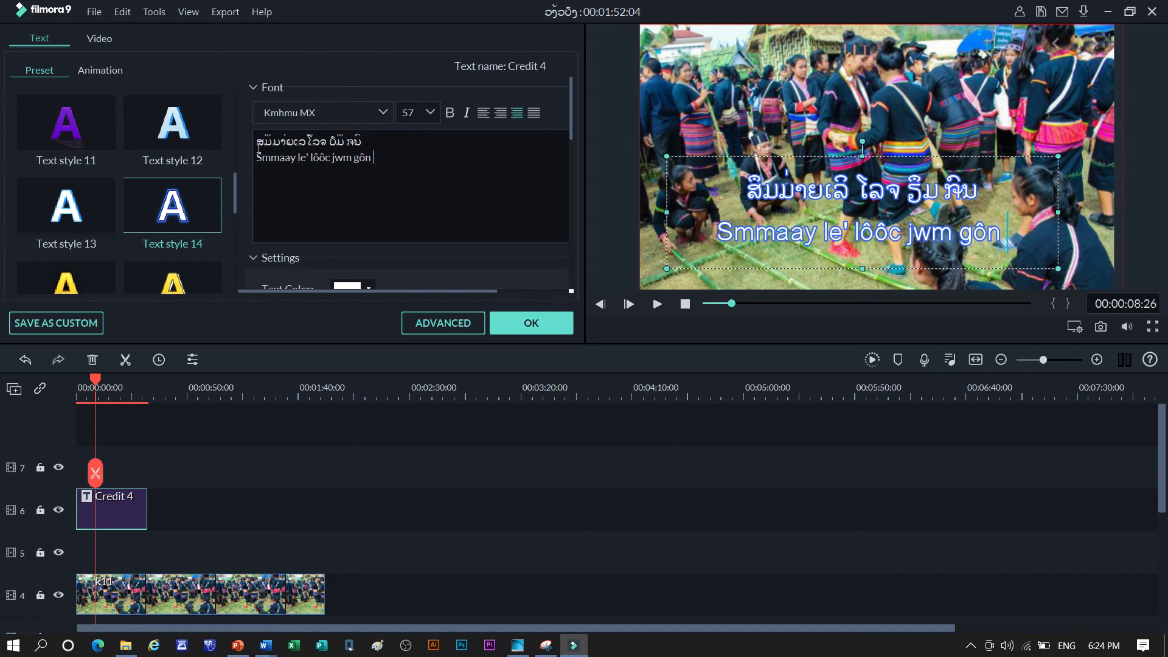
# Try the Saysettha OT font on both title lines and inspect the Kmhmu character in the last Lao-script word
pyautogui.moveTo(256, 141); pyautogui.dragTo(372, 163)
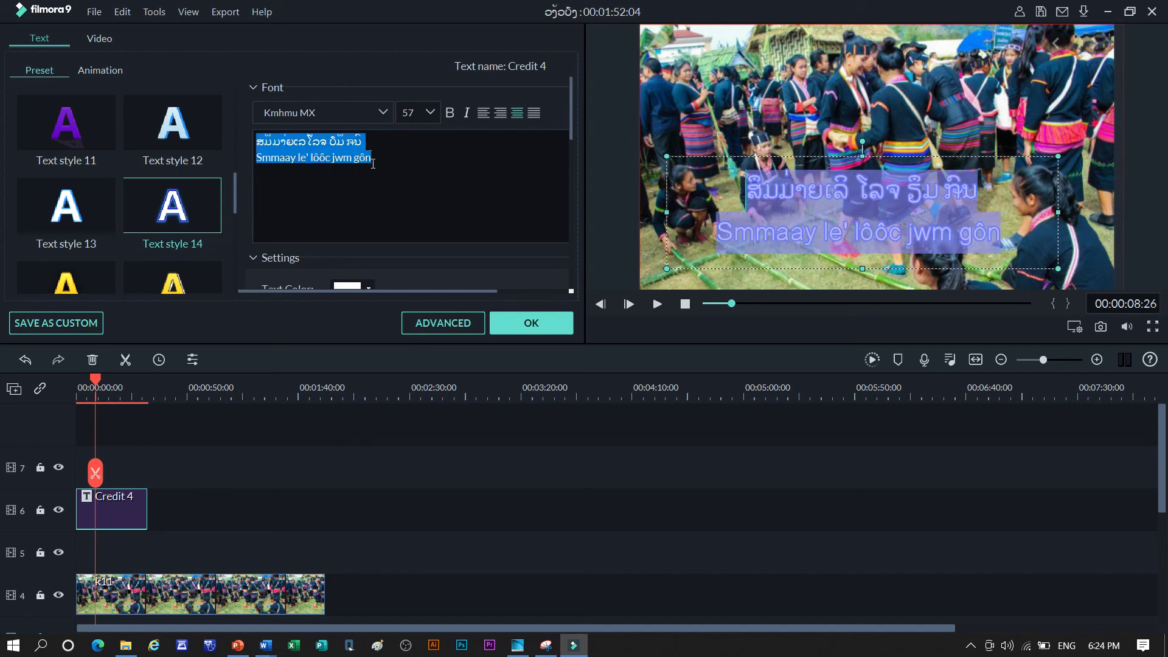
pyautogui.click(382, 114)
pyautogui.scroll(-3, 365, 163)
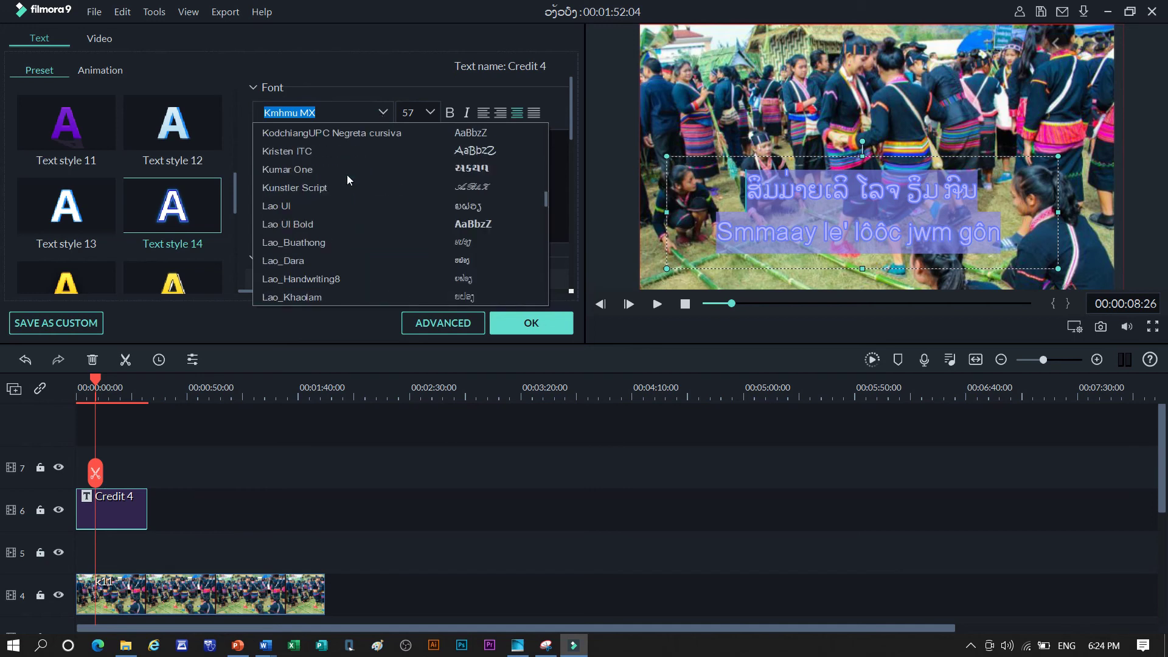
pyautogui.scroll(-12, 347, 174)
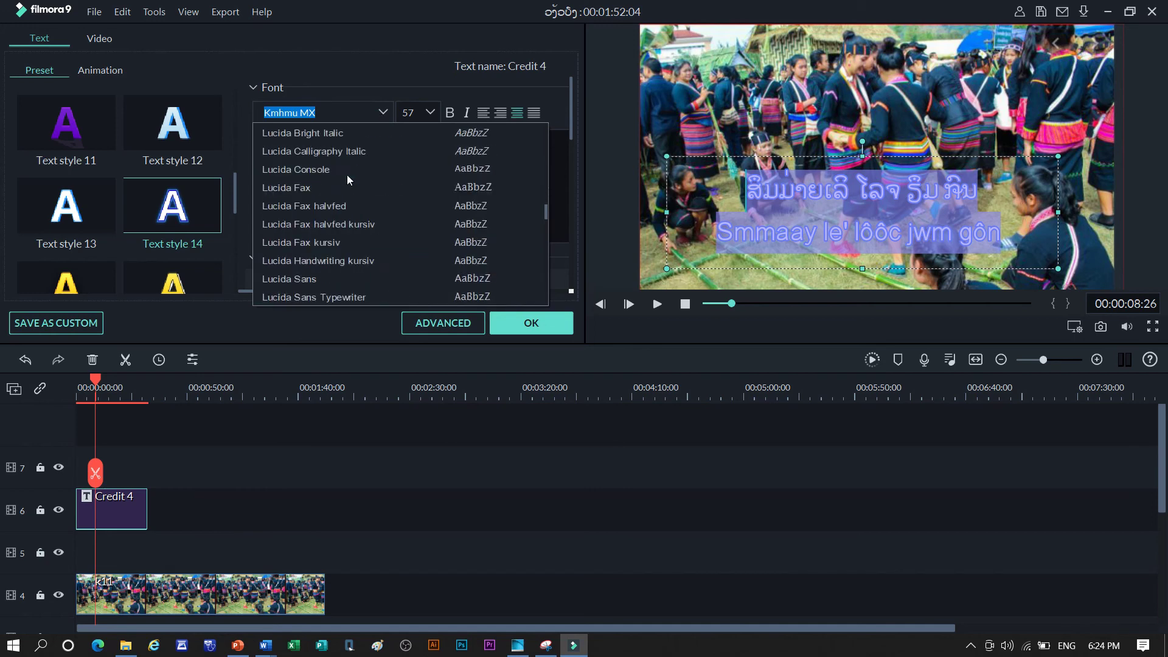
pyautogui.scroll(-20, 347, 174)
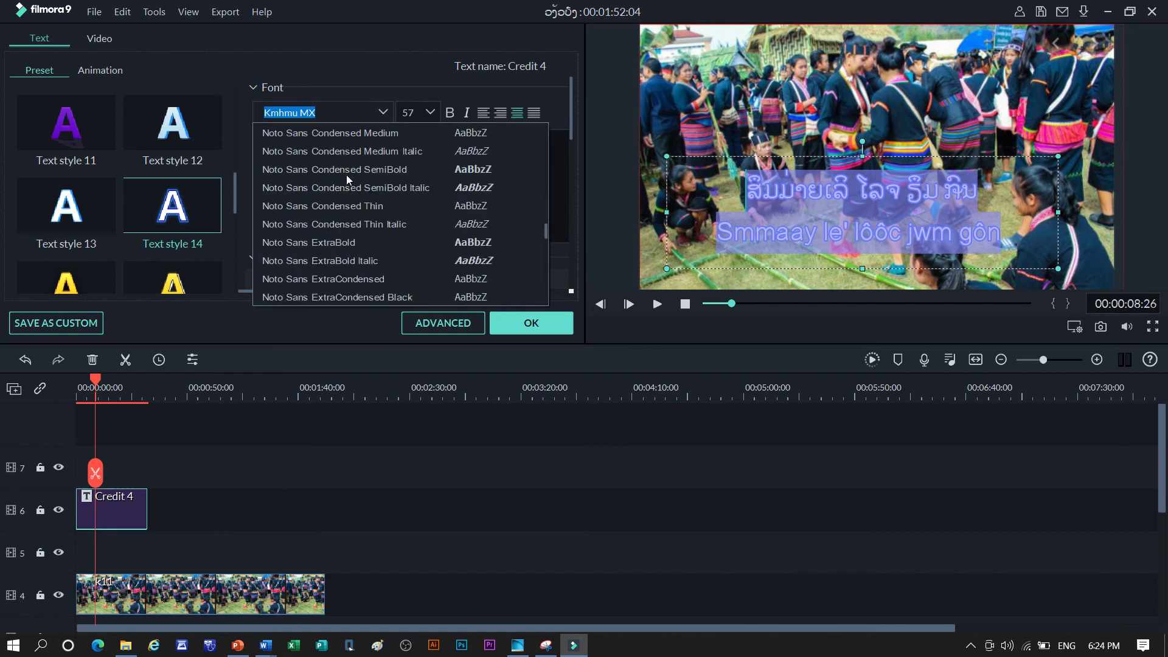
pyautogui.scroll(-20, 346, 174)
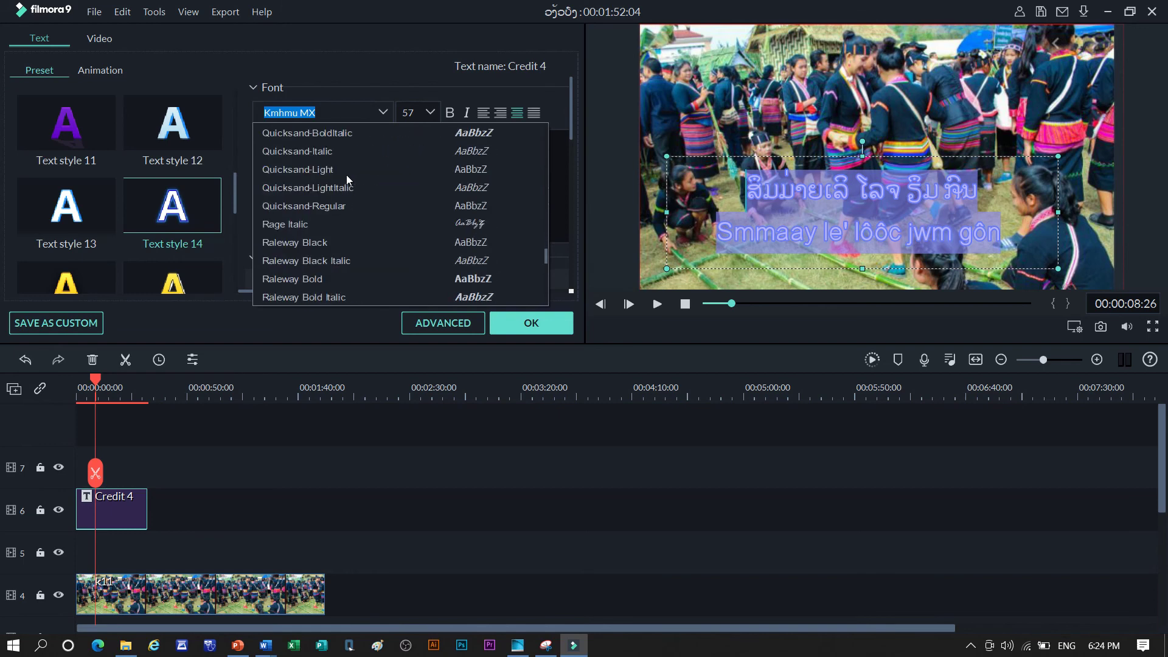
pyautogui.scroll(-20, 345, 174)
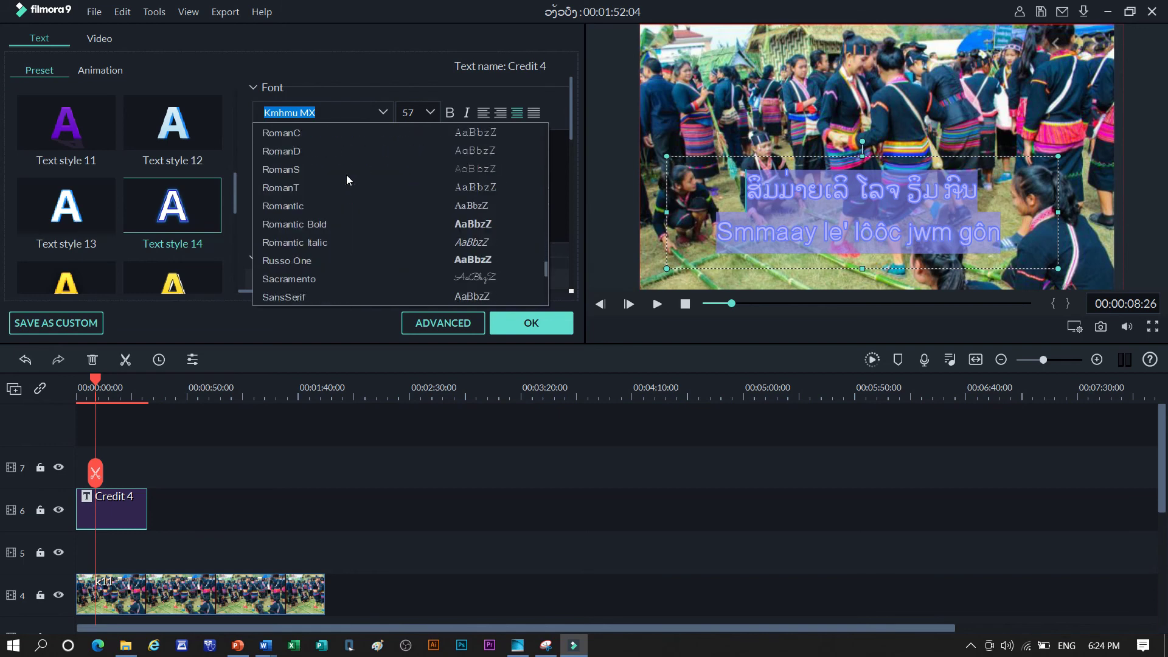
pyautogui.scroll(-6, 346, 174)
pyautogui.scroll(2, 346, 174)
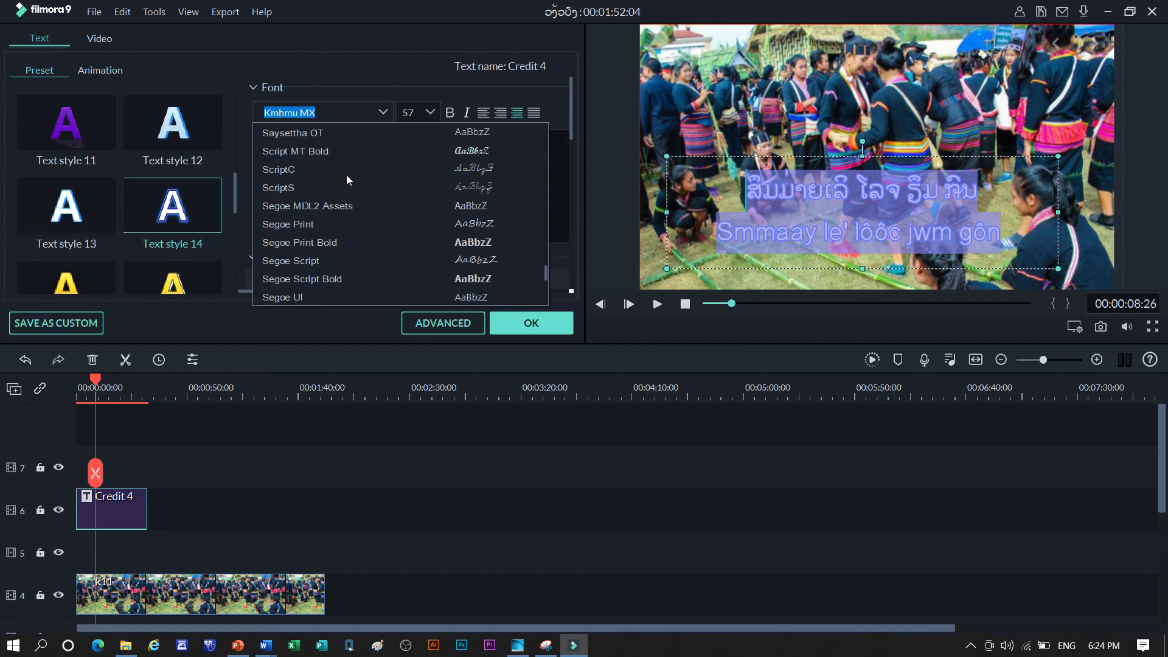
pyautogui.scroll(1, 350, 171)
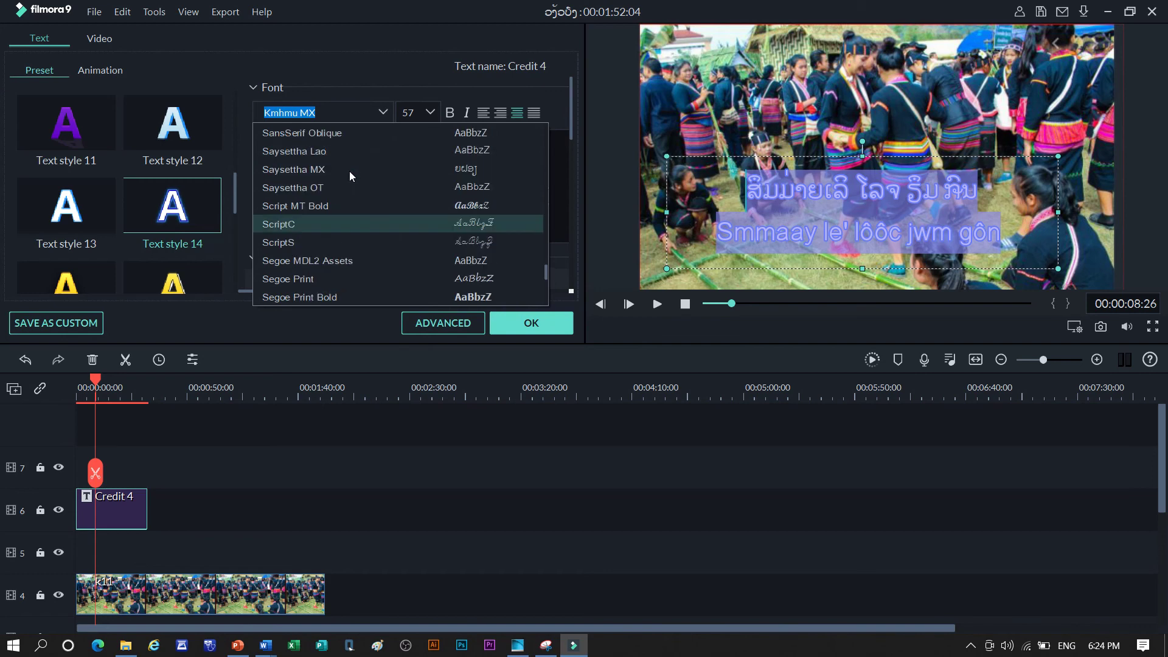
pyautogui.click(325, 190)
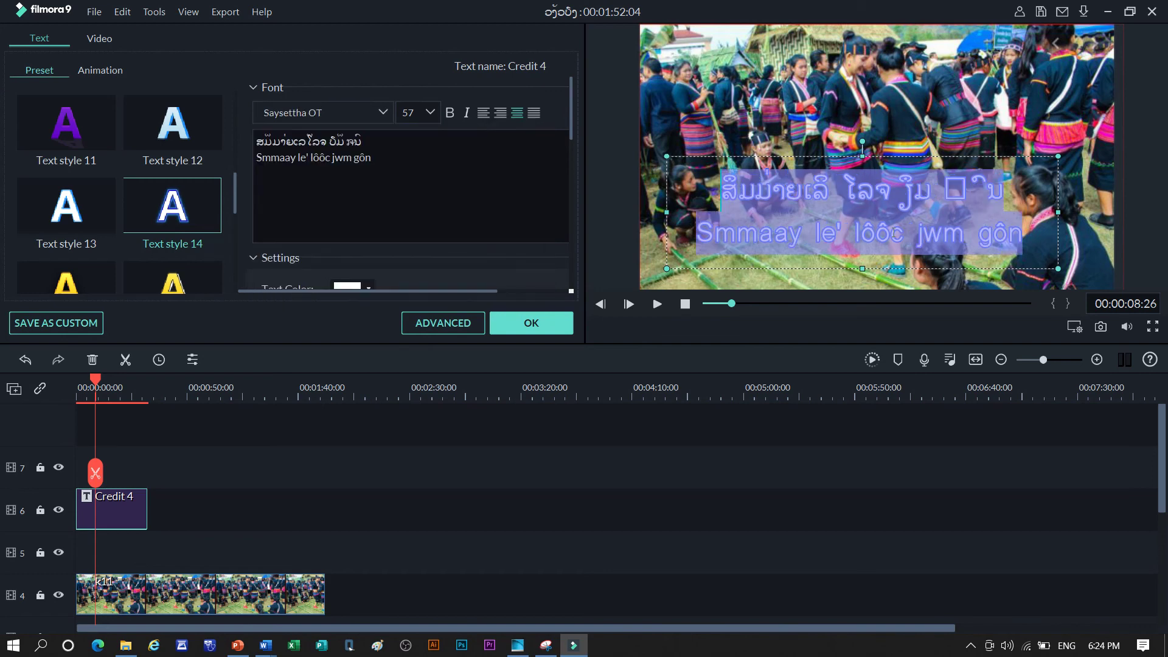
pyautogui.click(943, 235)
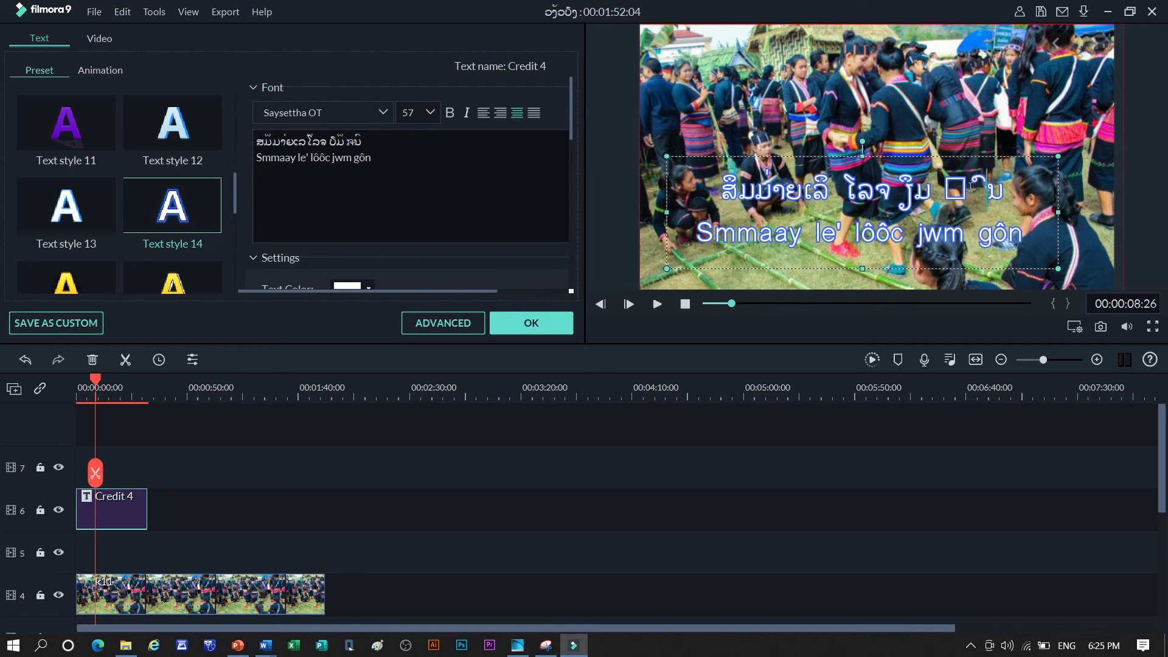
pyautogui.moveTo(972, 192); pyautogui.dragTo(955, 195)
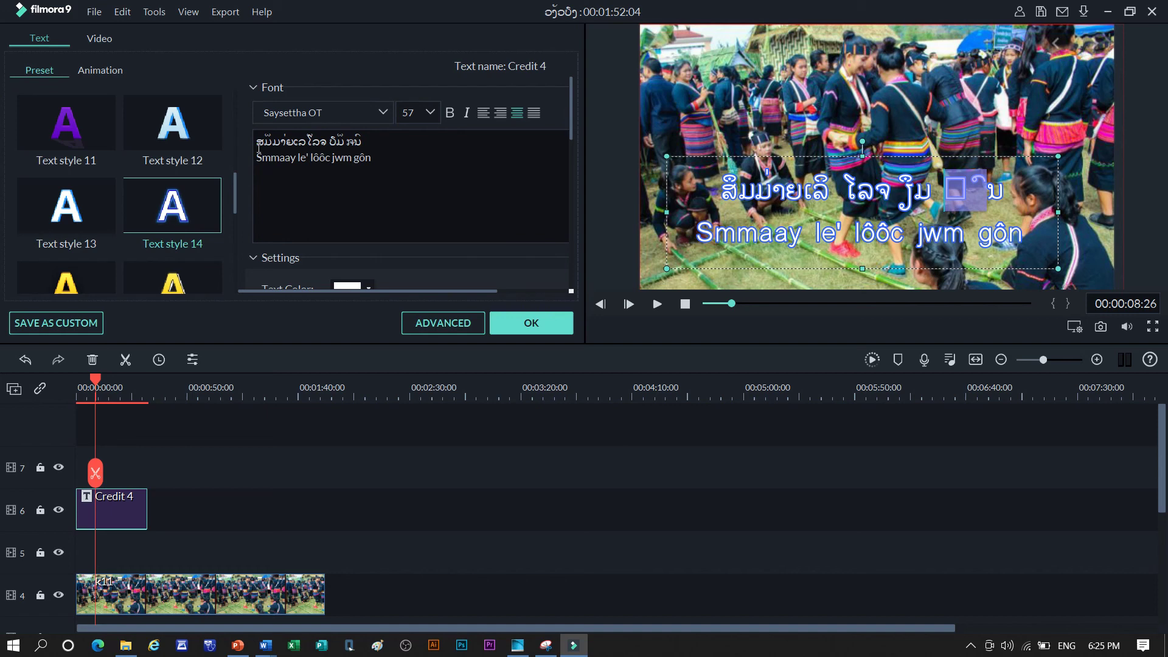
# Try the Saysettha MX font on both title lines and check the same Kmhmu character in the preview
pyautogui.moveTo(257, 147); pyautogui.dragTo(375, 159)
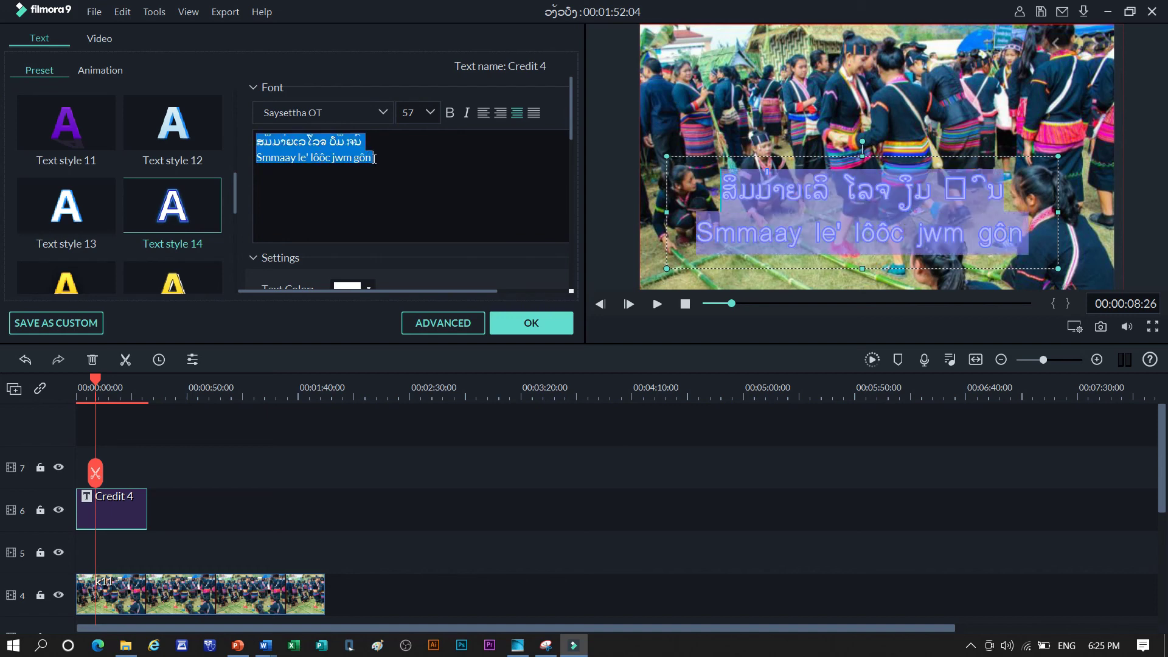
pyautogui.click(383, 113)
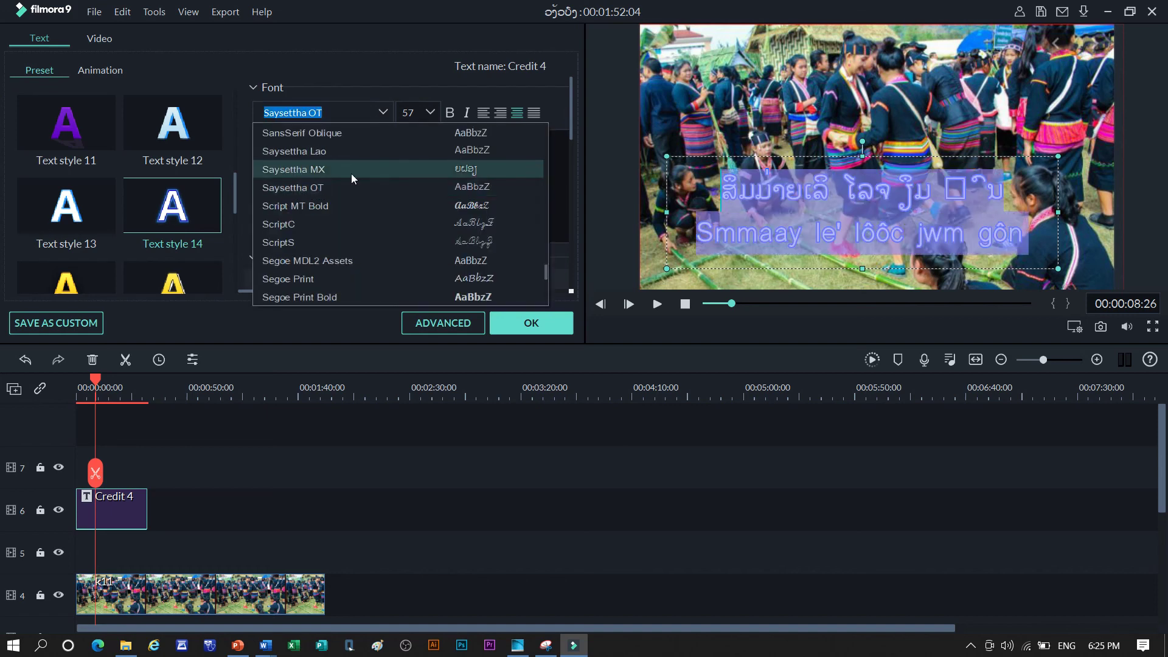
pyautogui.scroll(1, 352, 173)
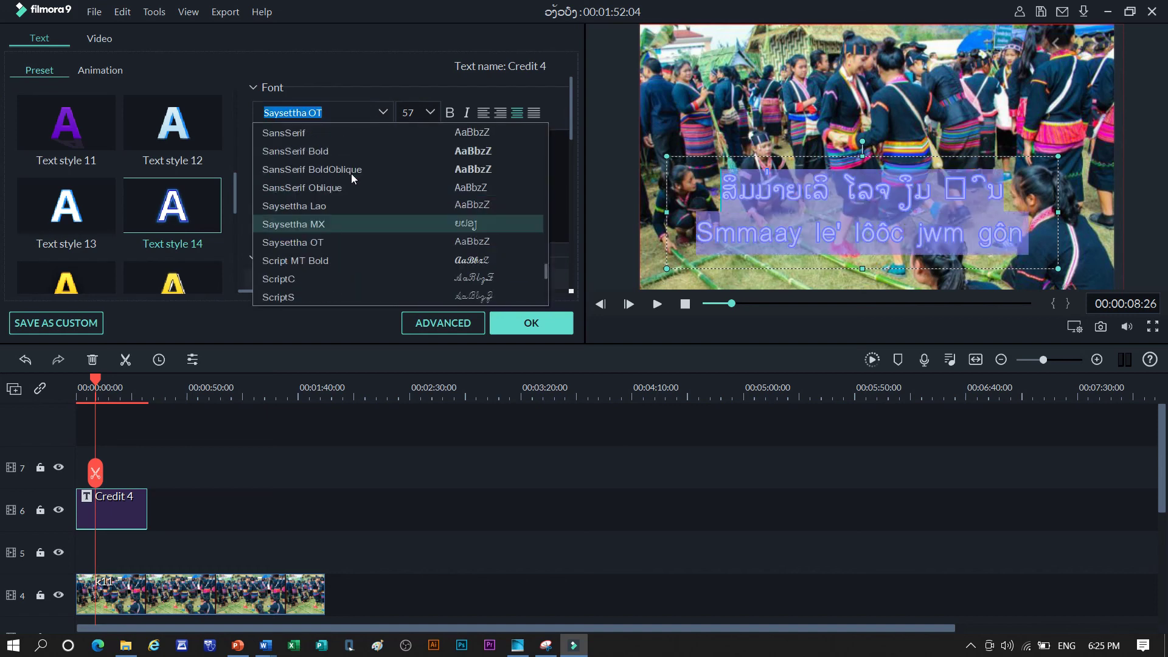
pyautogui.click(341, 224)
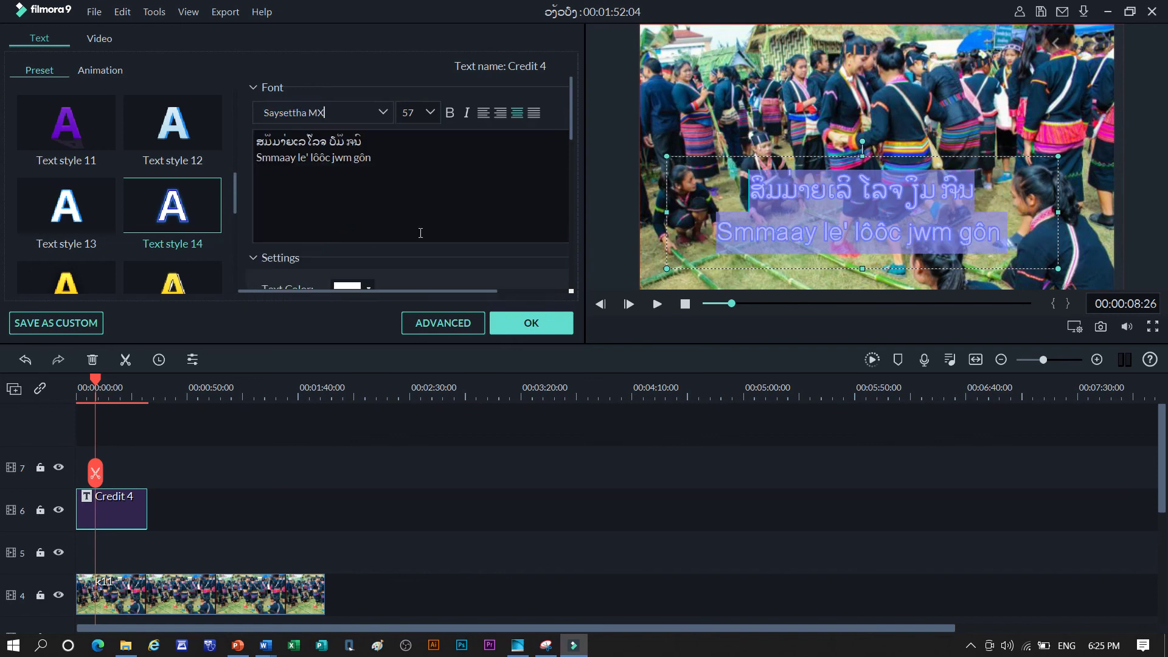
pyautogui.click(958, 191)
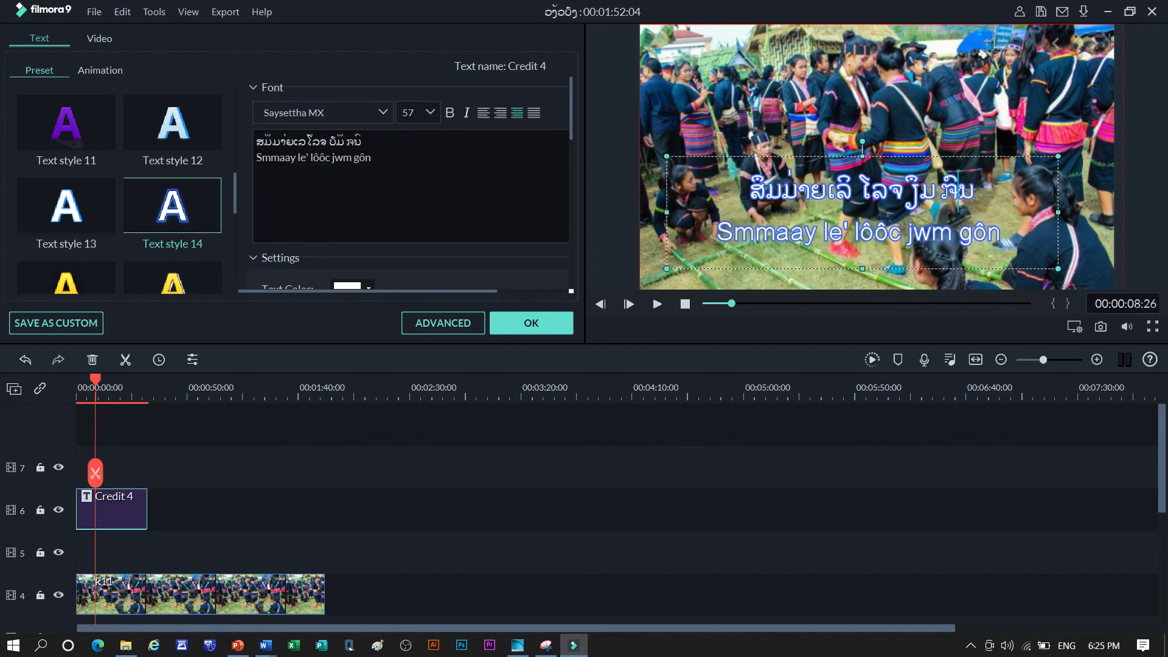
pyautogui.hotkey('shift', 'Left')
pyautogui.click(335, 114)
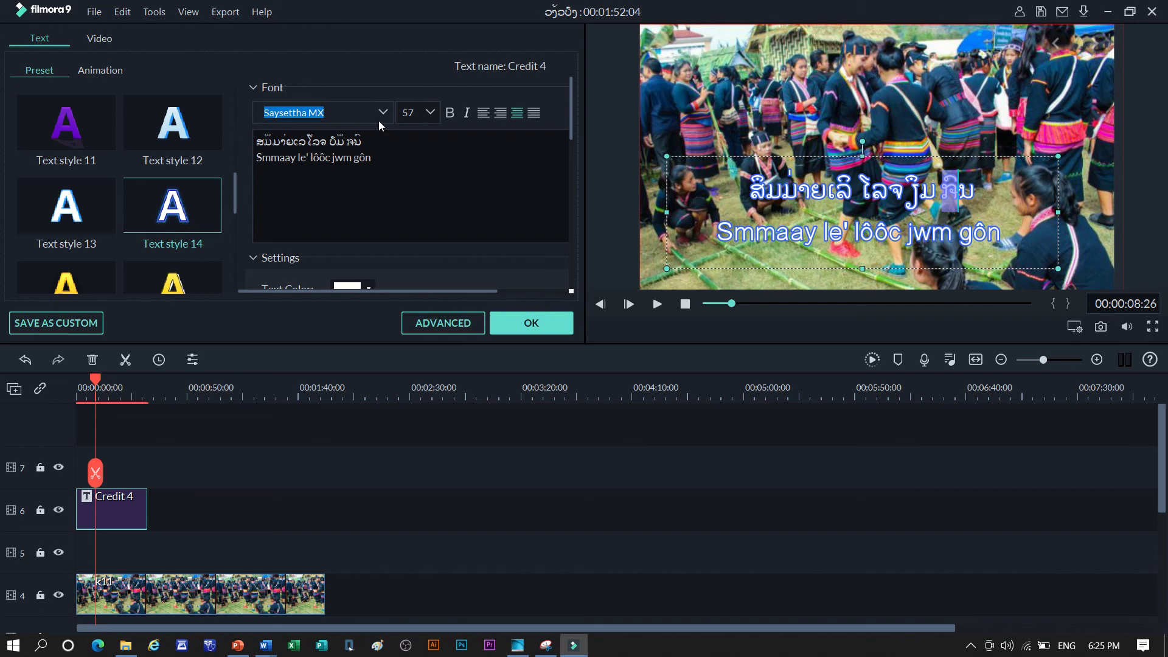
pyautogui.click(355, 116)
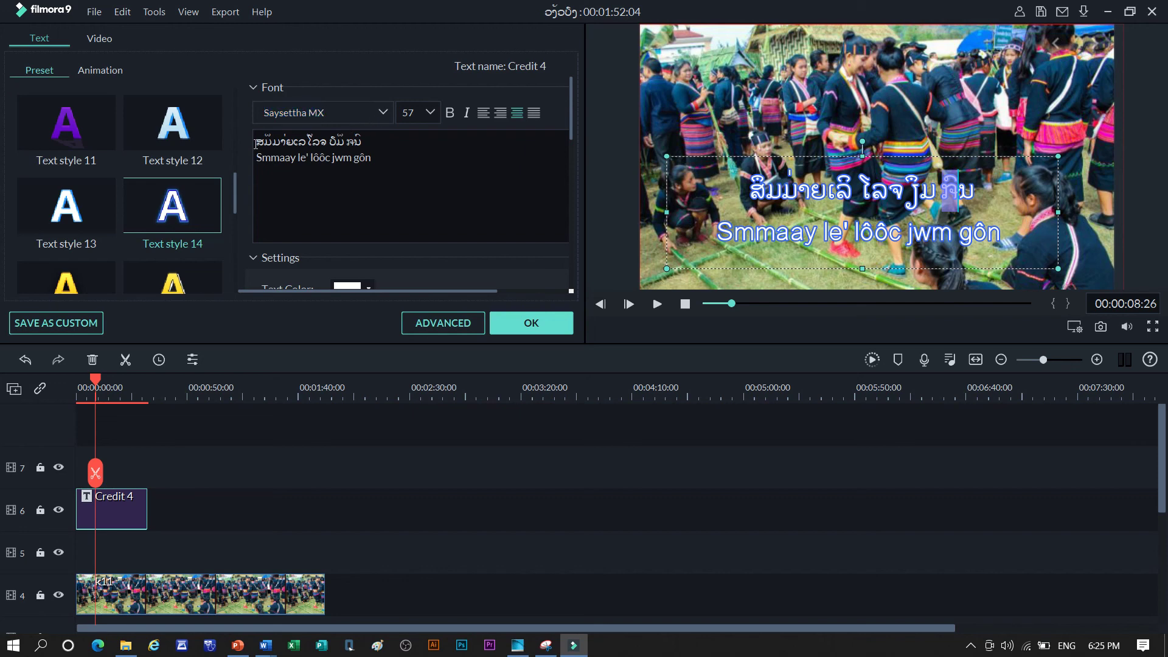
# Set both title lines back to the Kmhmu MX font and check the Lao-script line in the preview
pyautogui.moveTo(255, 140); pyautogui.dragTo(376, 160)
pyautogui.click(383, 113)
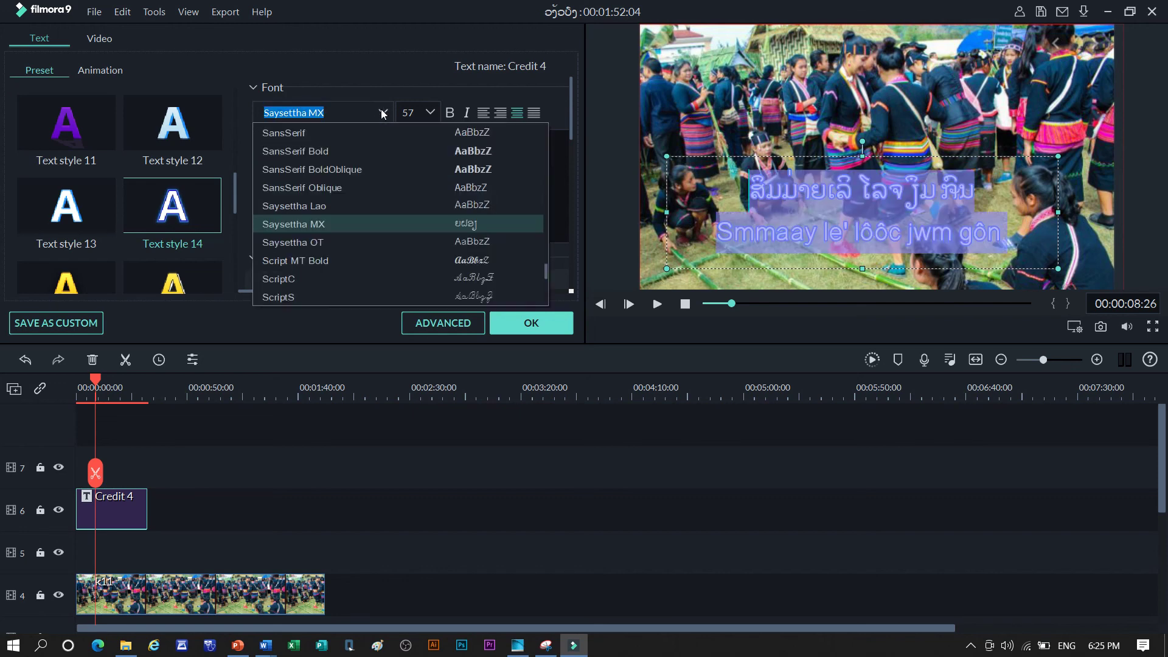
pyautogui.scroll(20, 333, 223)
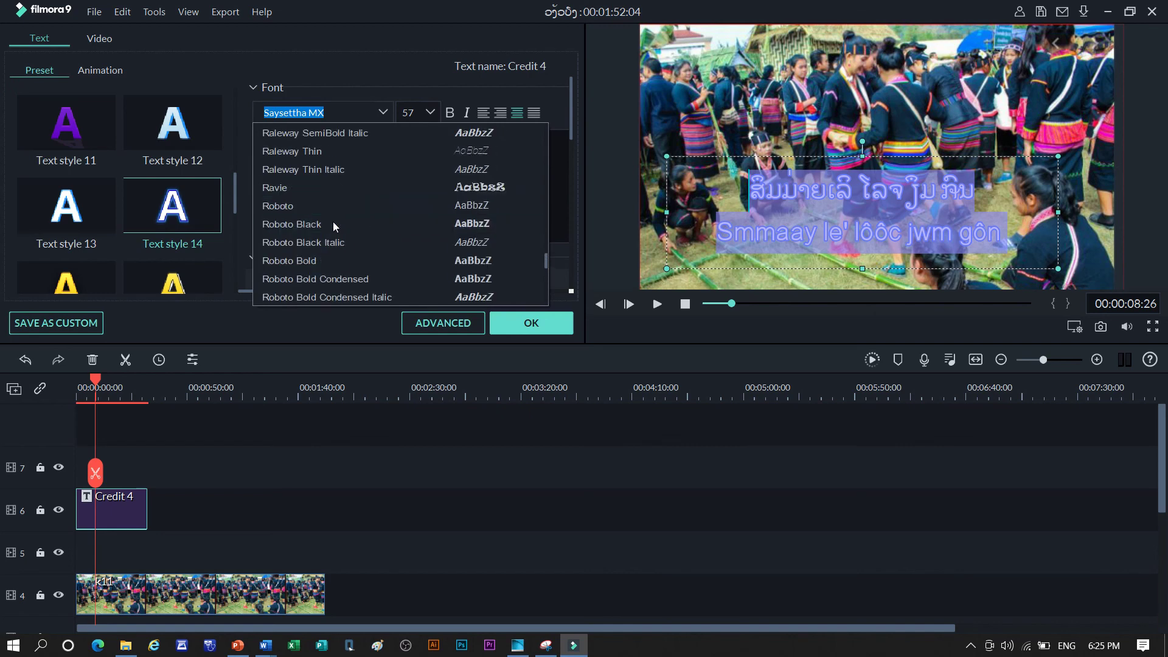
pyautogui.scroll(20, 333, 222)
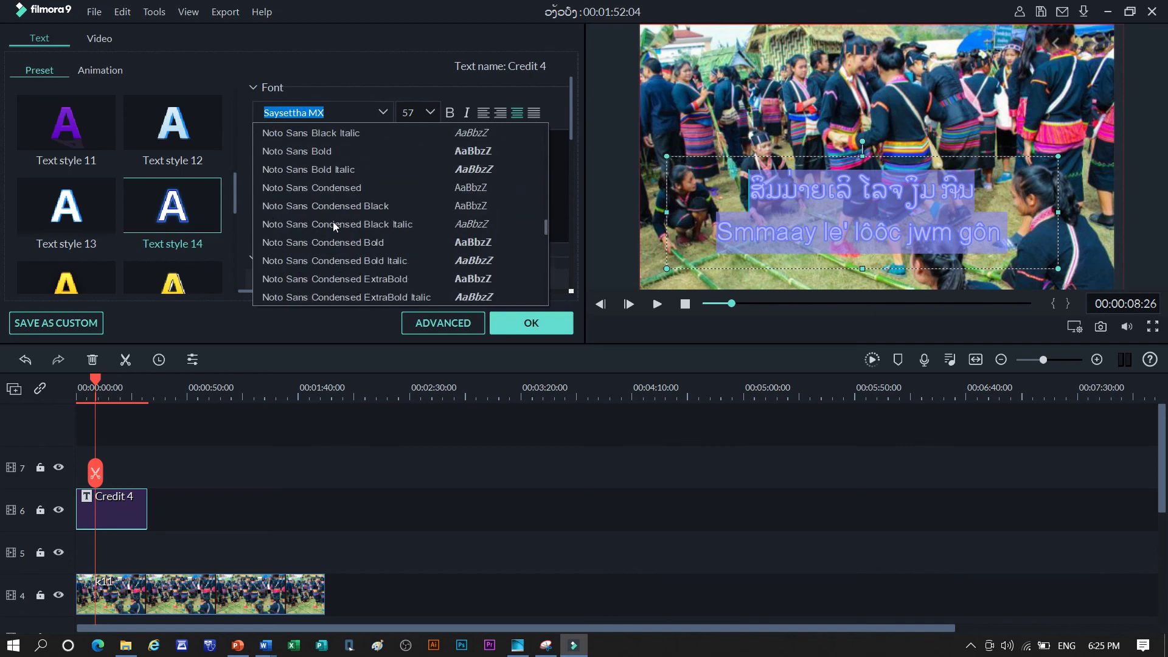
pyautogui.scroll(10, 334, 221)
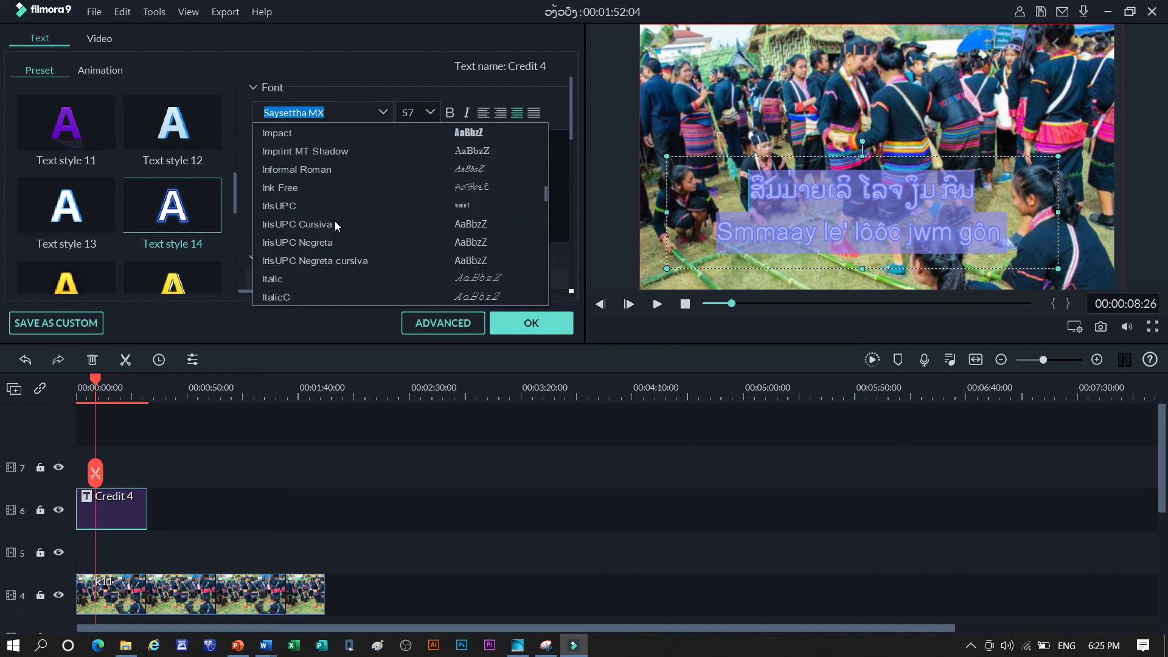
pyautogui.press('j')
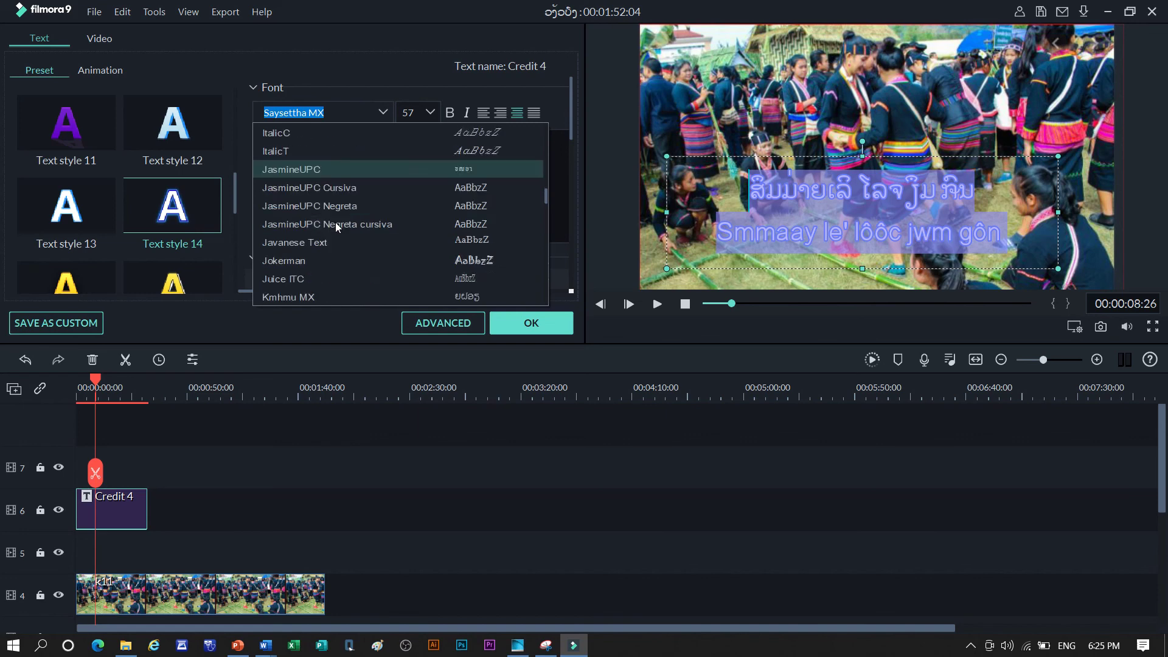
pyautogui.click(327, 297)
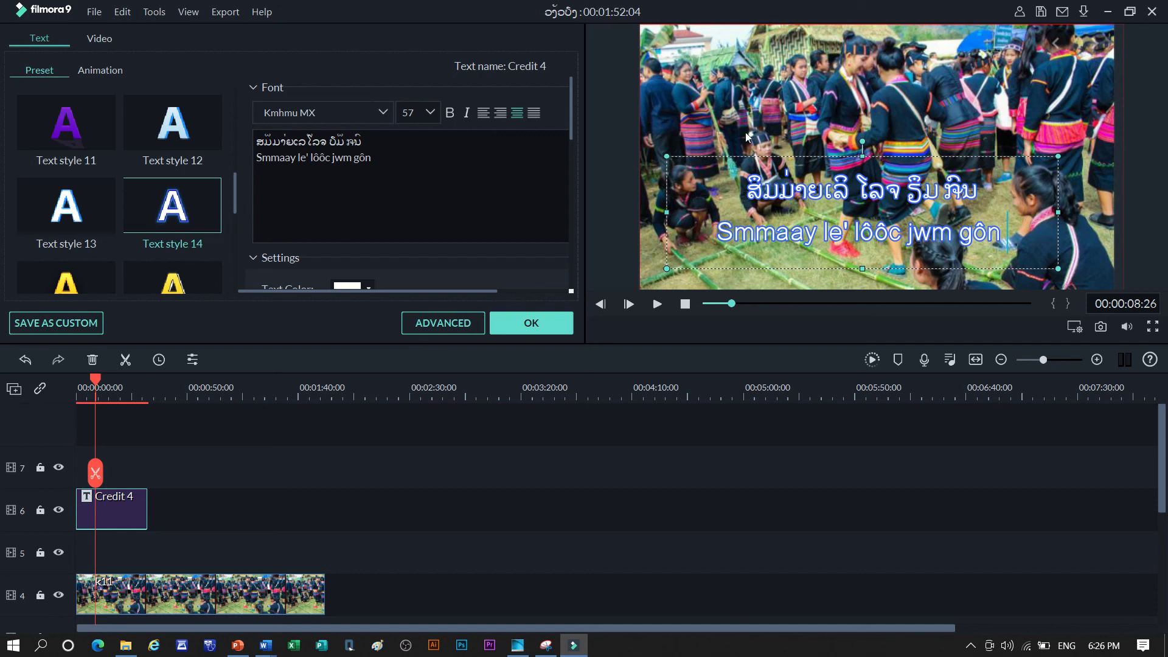
pyautogui.moveTo(945, 183); pyautogui.dragTo(976, 181)
pyautogui.moveTo(496, 11)
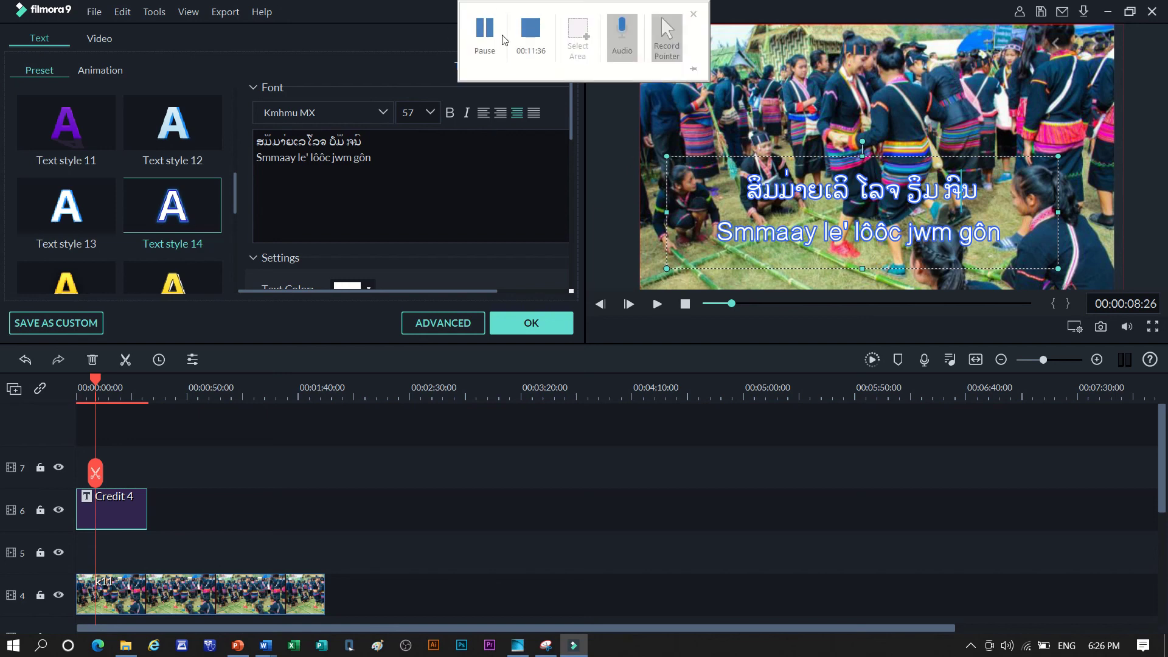